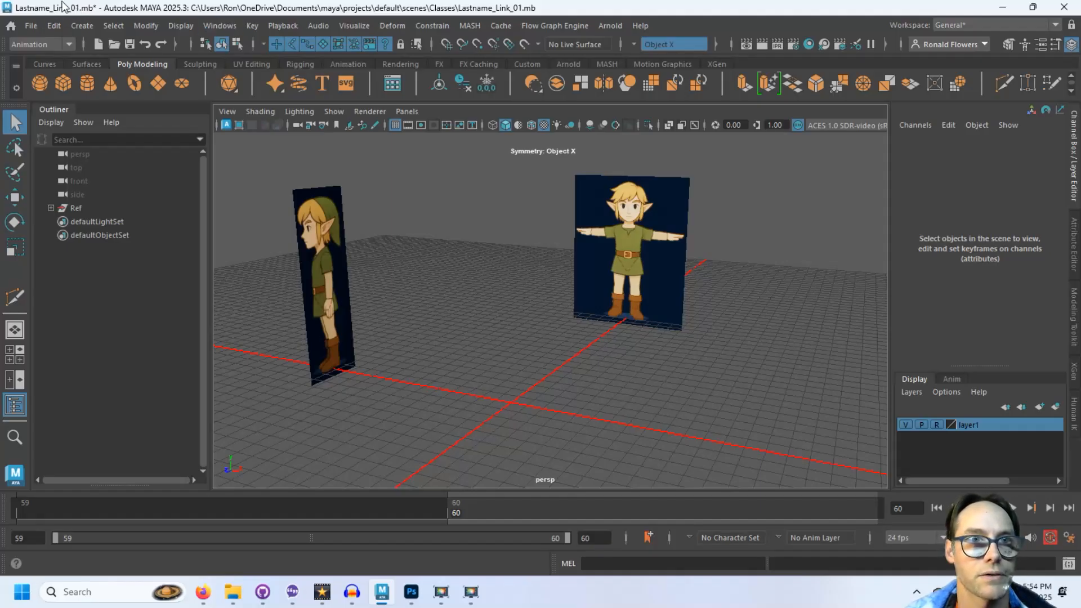
- Save the scene as a new version named Lastname_Link_02.mb
left_click(31, 26)
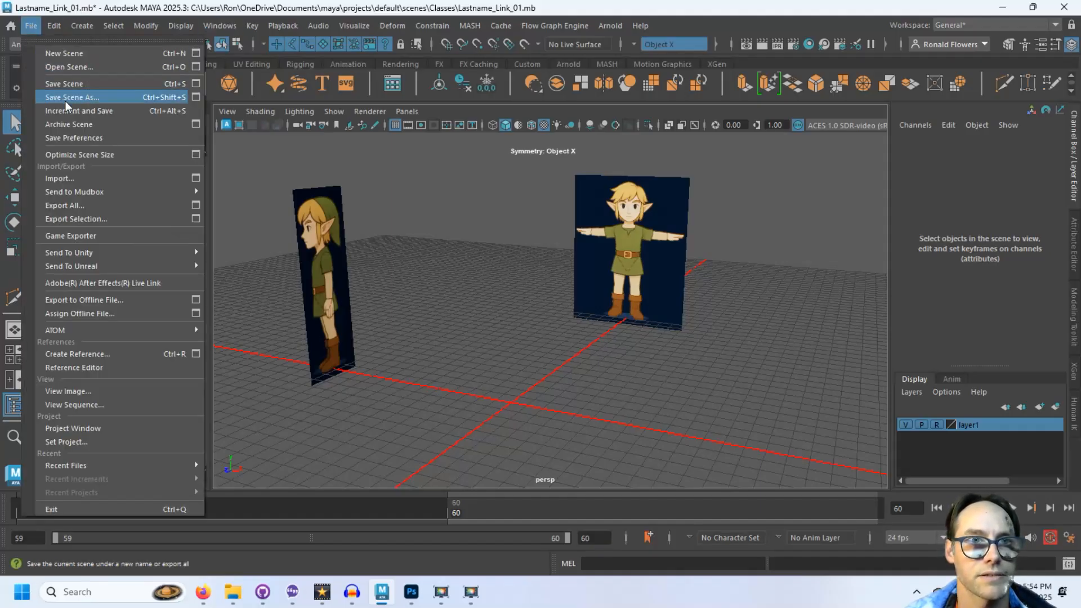
left_click(99, 100)
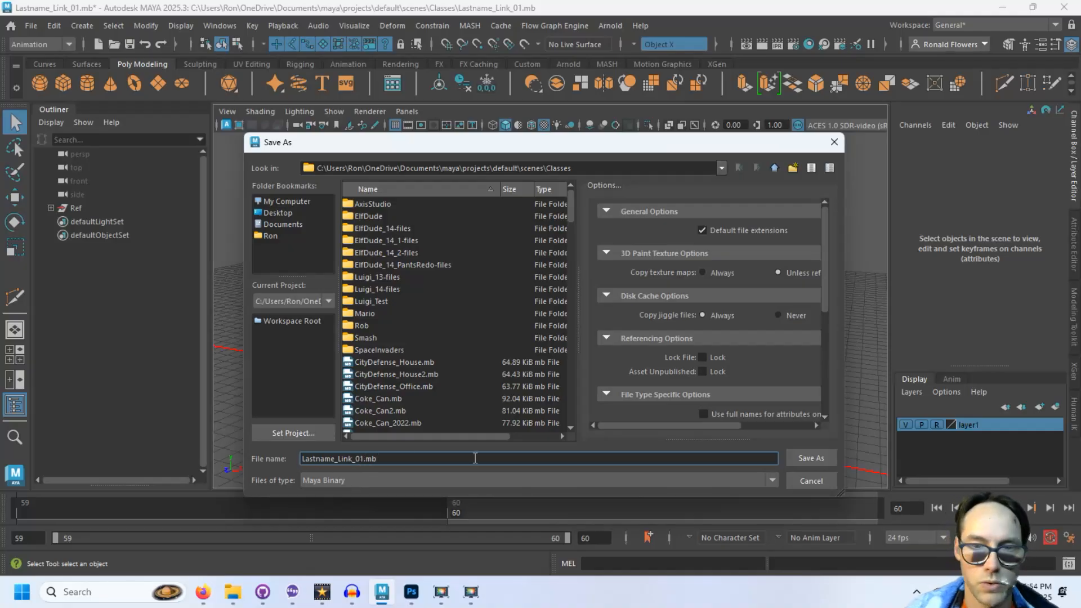
key("BackSpace")
type("2")
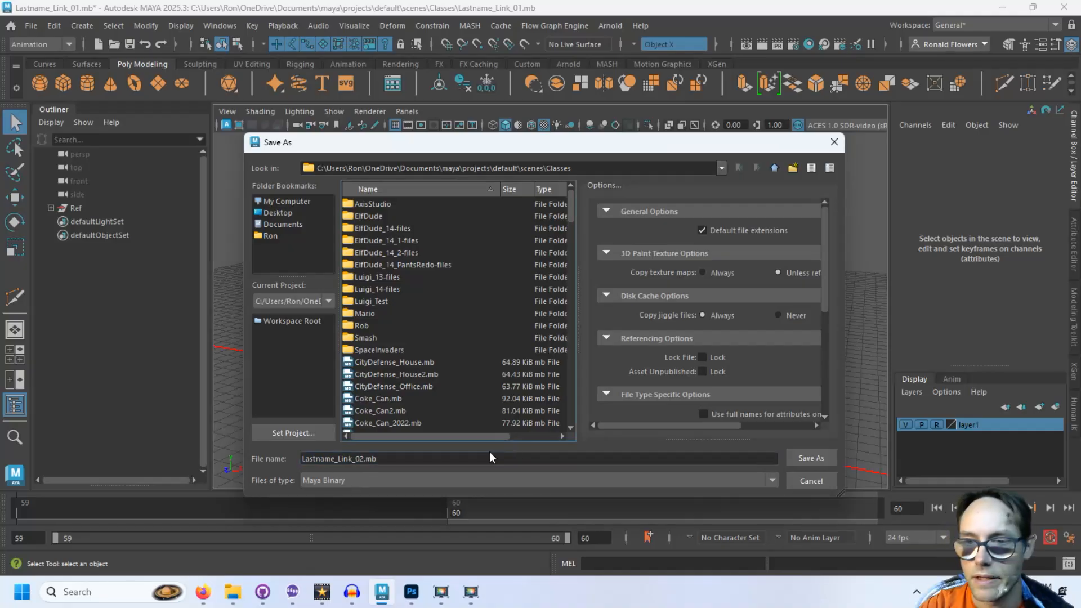
left_click(809, 459)
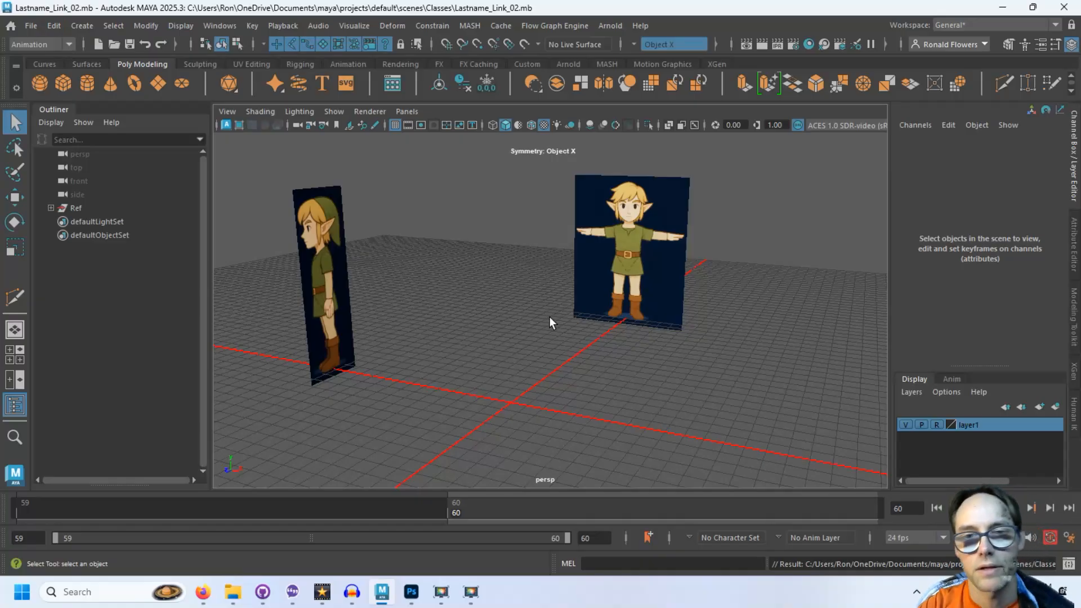
- Create a polygon cube and raise it in the front view to the character's chest, at about 65.3 in Y
scroll(549, 316, "up", 3)
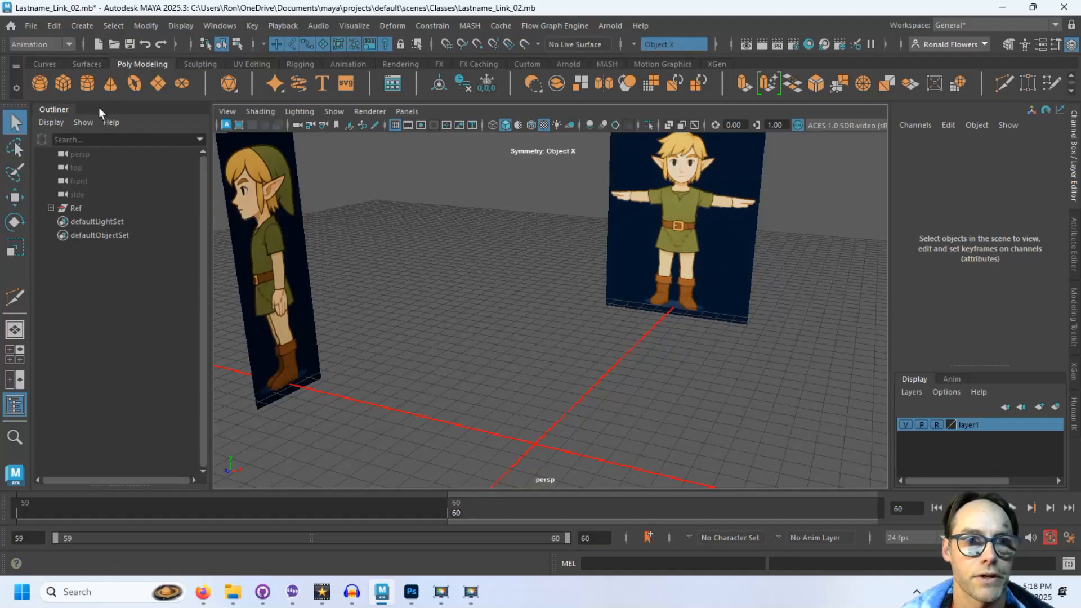
left_click(66, 79)
key("w")
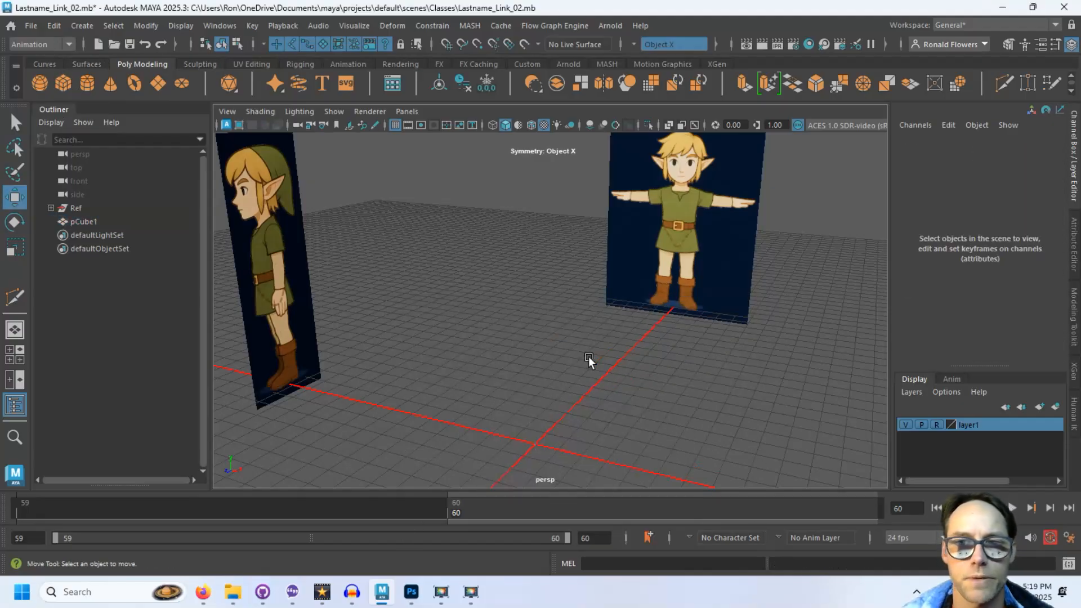
key("space")
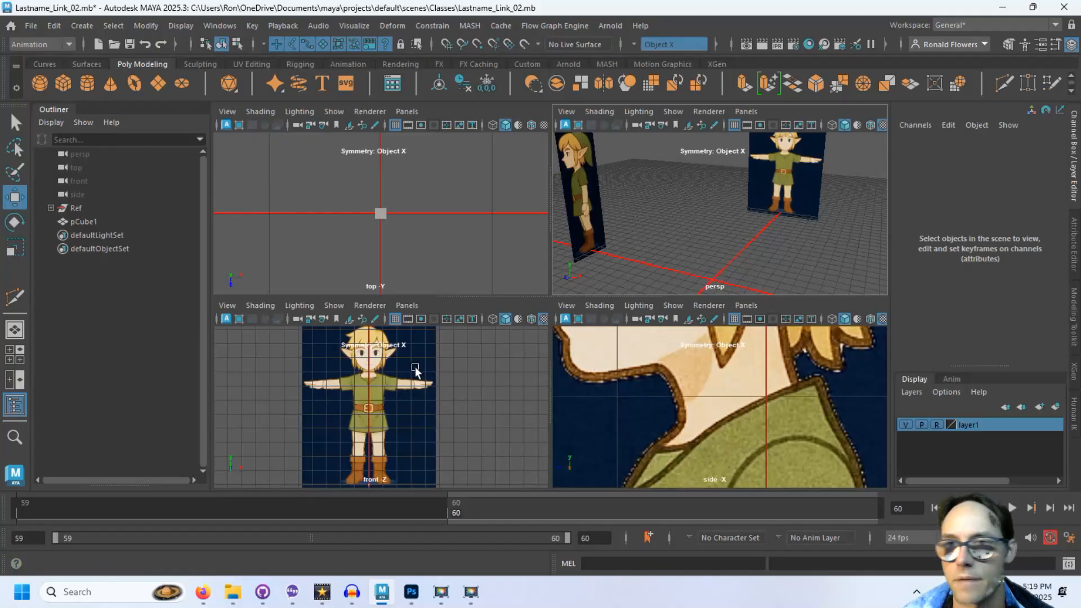
key("space")
left_click_drag(494, 424, 595, 480)
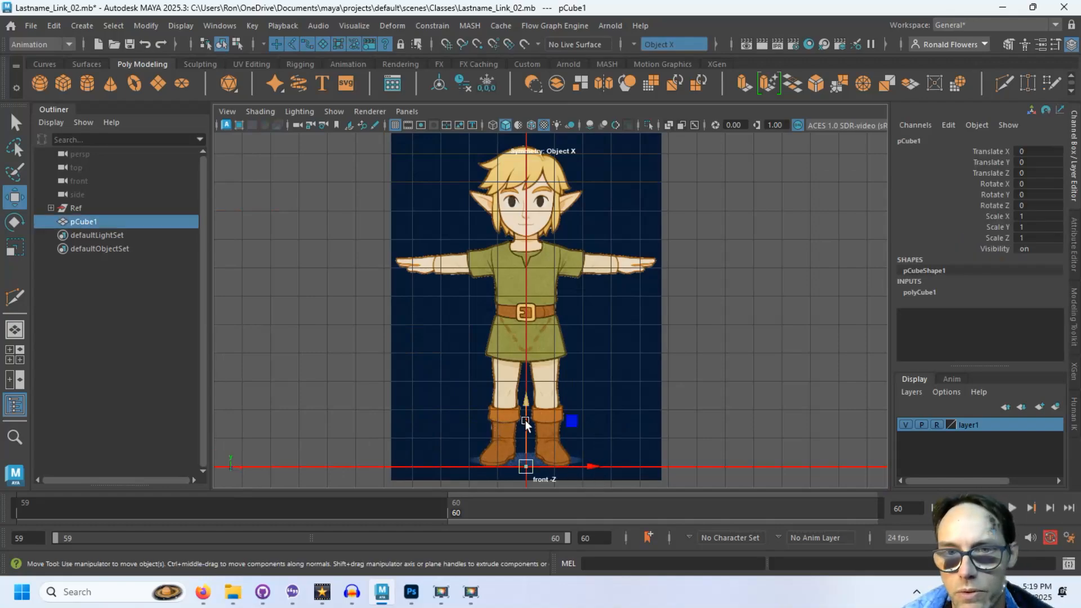
left_click_drag(525, 401, 521, 225)
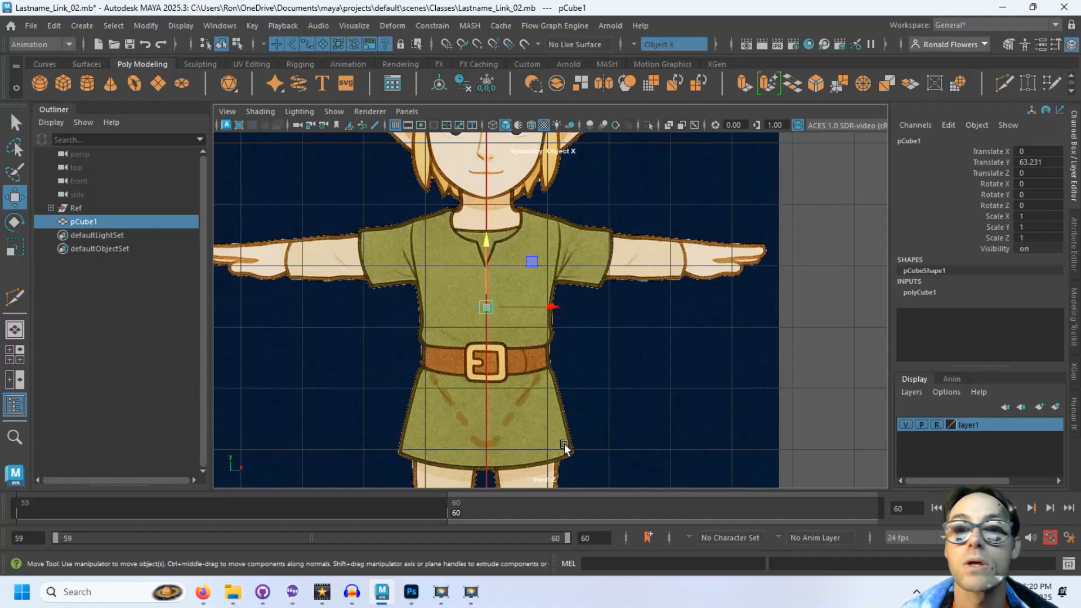
left_click_drag(486, 255, 486, 242)
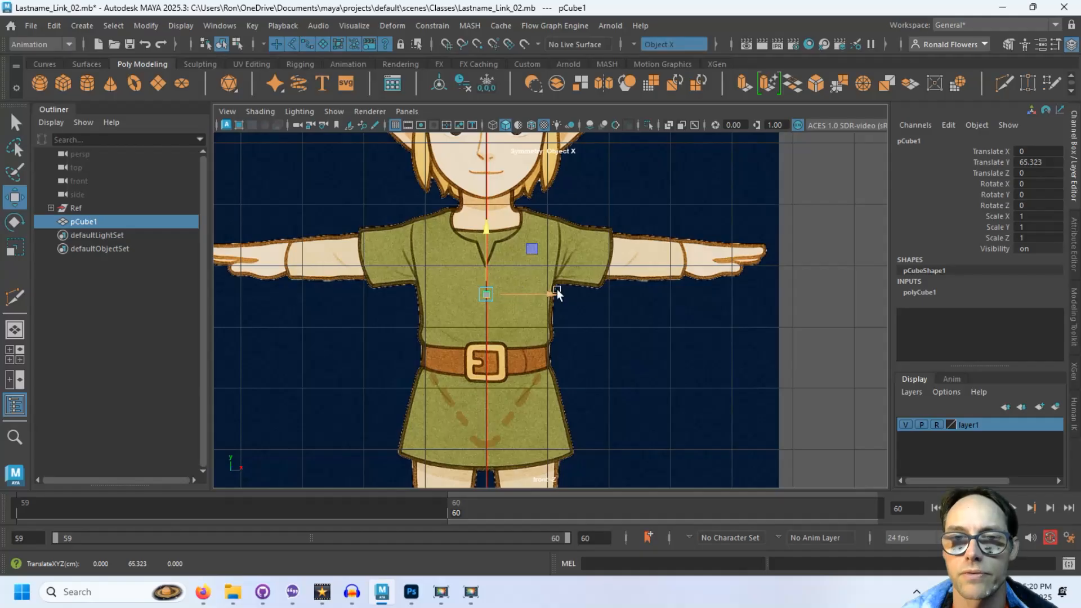
- Set symmetry to Object X and scale the cube uniformly to about 21.1 to match the torso width
left_click(631, 45)
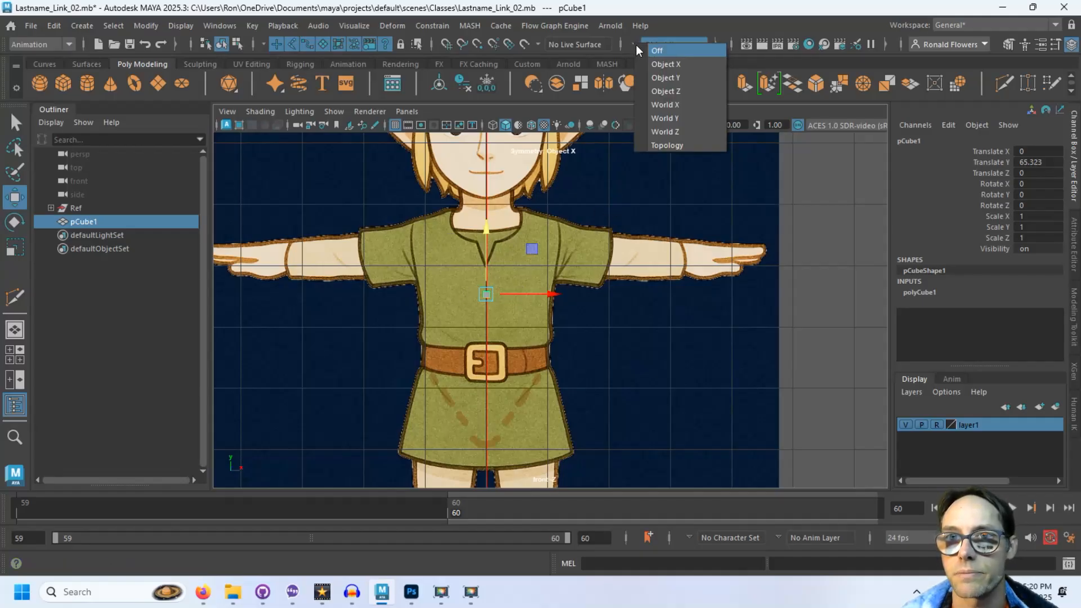
left_click(698, 64)
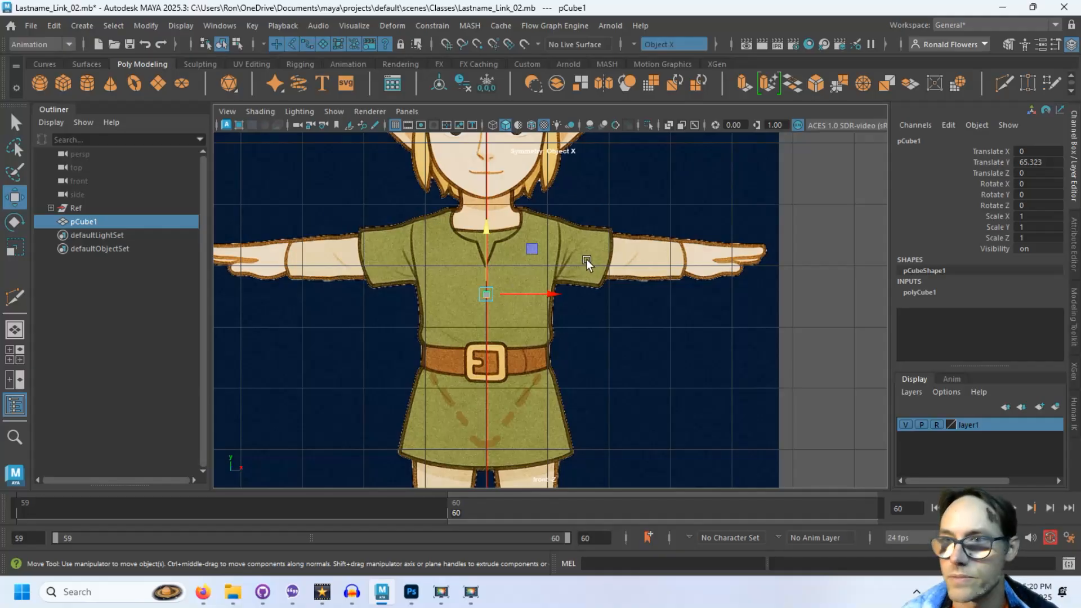
key("r")
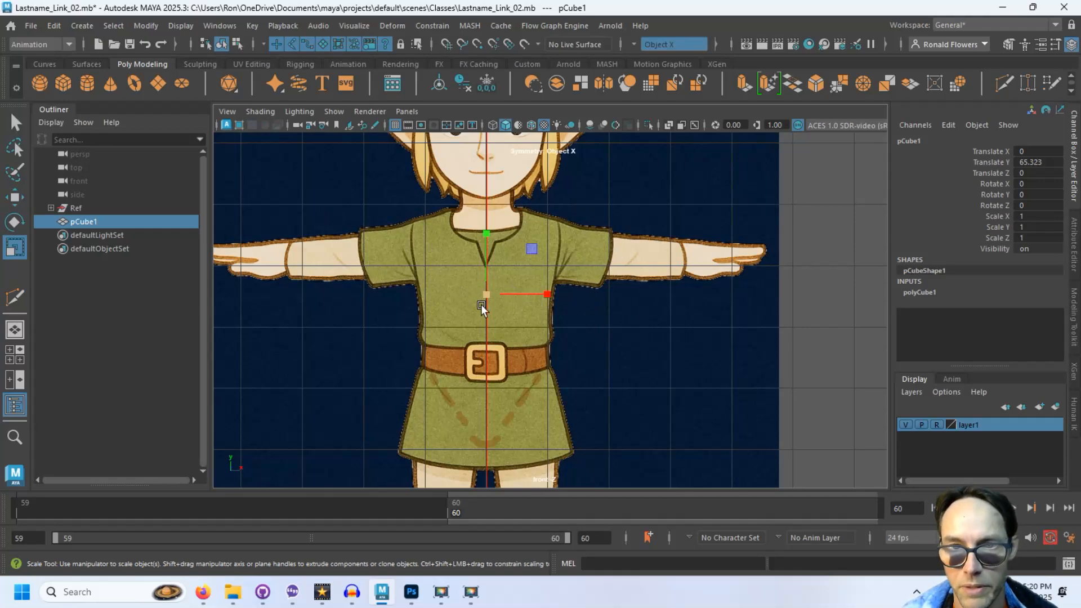
left_click_drag(487, 294, 596, 254)
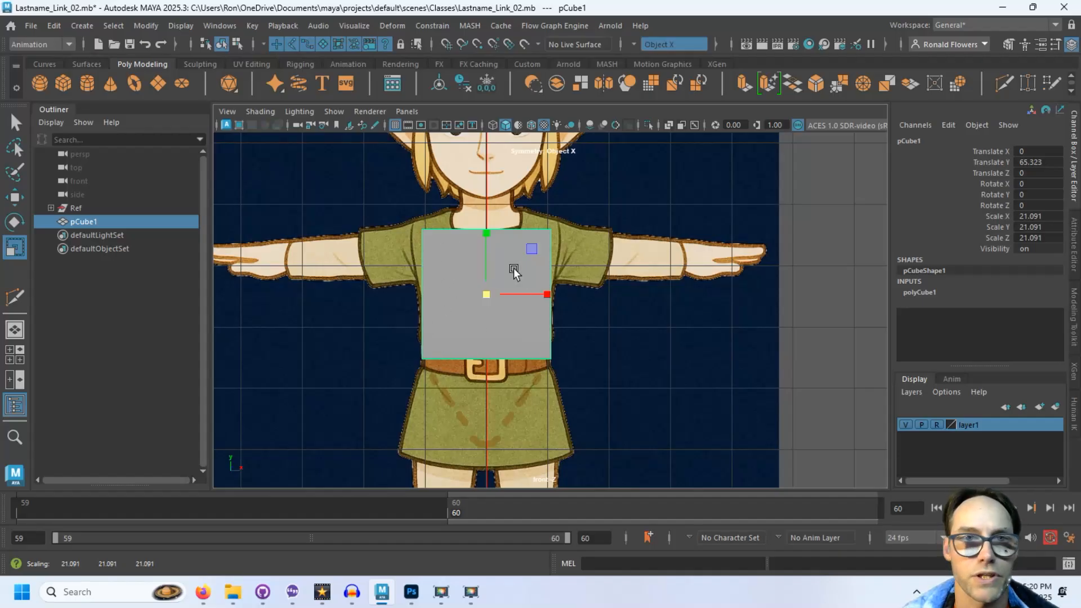
- Turn on X-Ray shading in the front view and lower the cube's bottom vertices to just above the tunic hem
left_click(263, 114)
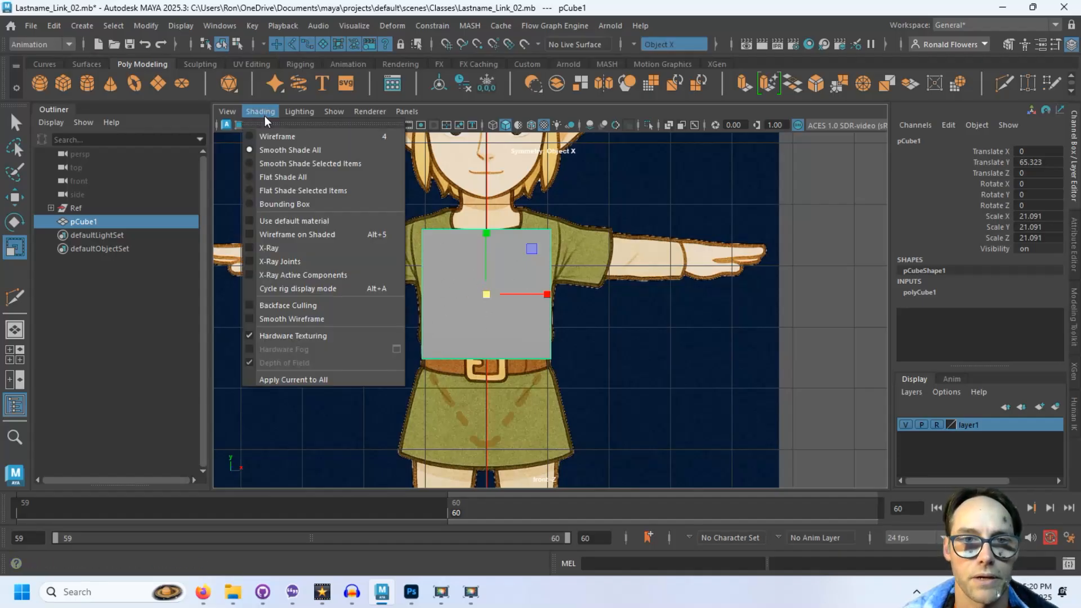
left_click(296, 253)
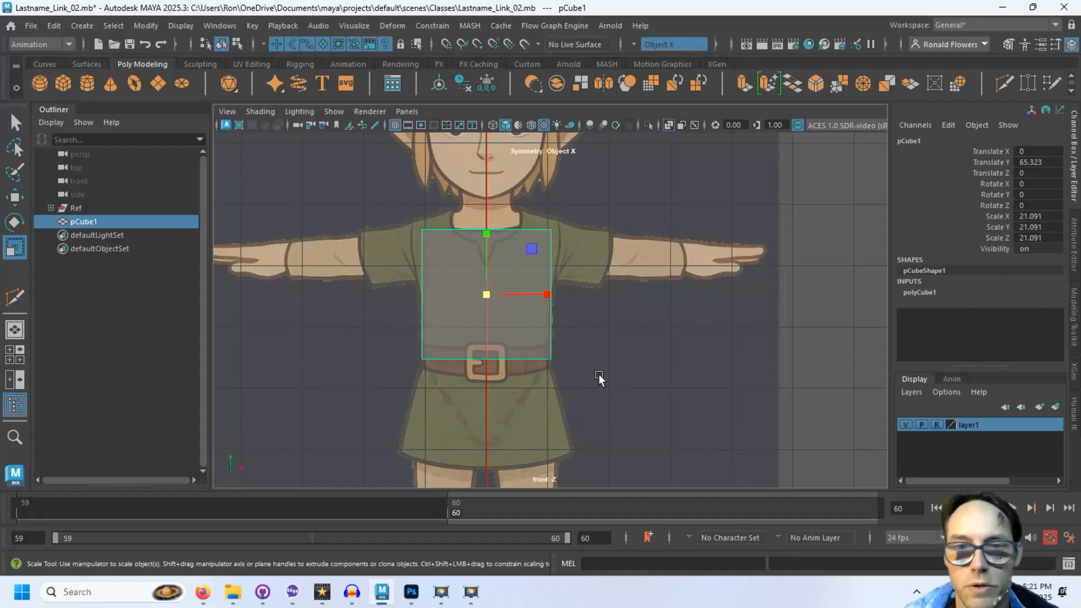
key("F9")
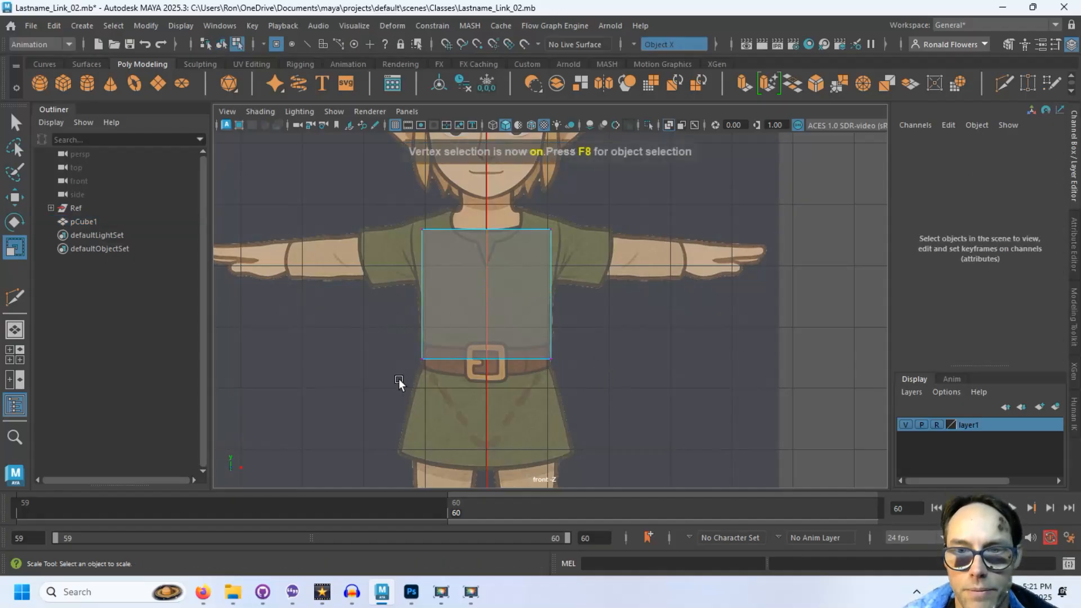
left_click_drag(386, 335, 581, 381)
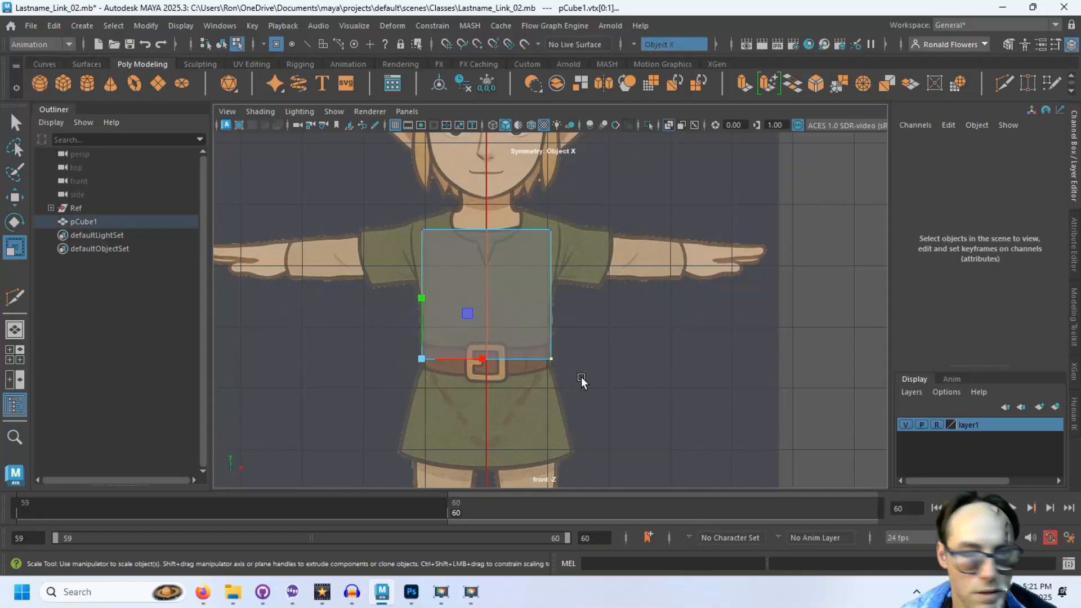
key("w")
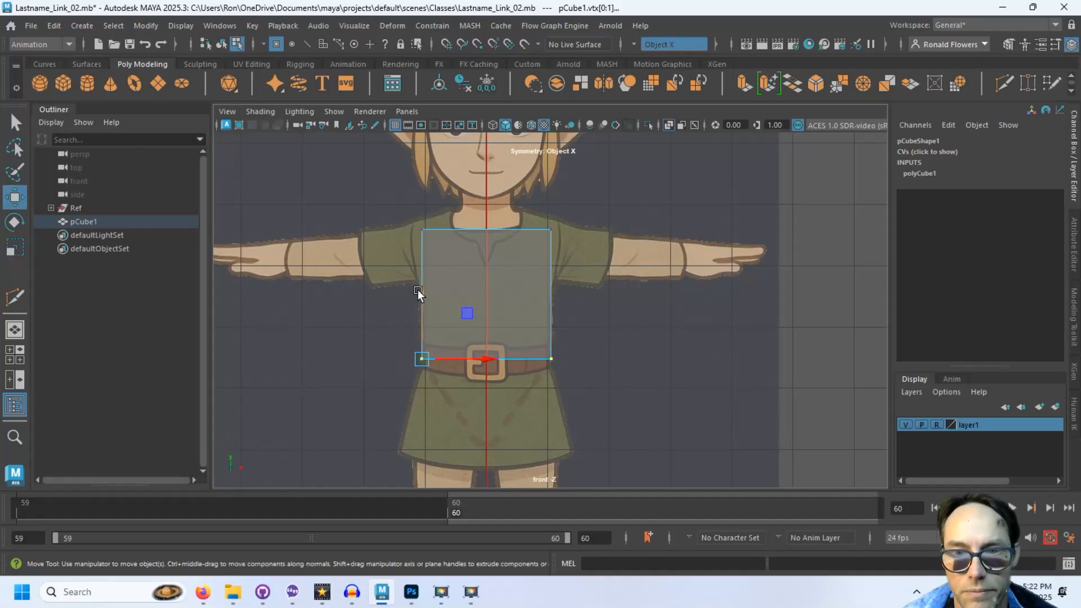
left_click_drag(421, 294, 423, 383)
- Raise the cube's top vertices to the base of the neck in the front view, at about 79 in Y
left_click_drag(381, 216, 609, 252)
scroll(391, 269, "up", 4)
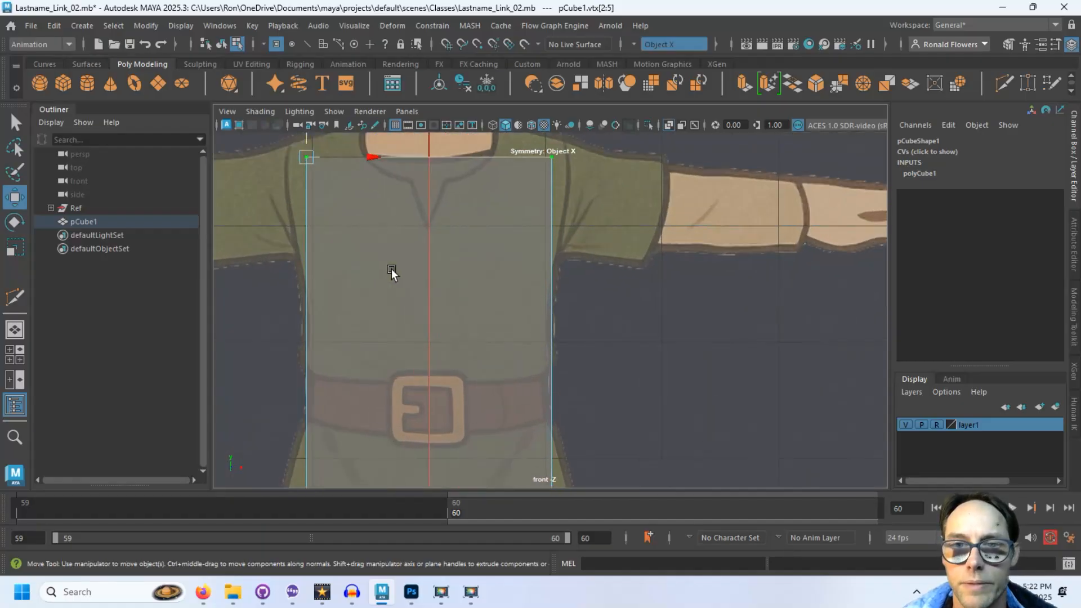
middle_click_drag(372, 256, 485, 386, "alt")
scroll(514, 372, "up", 4)
left_click_drag(358, 220, 358, 167)
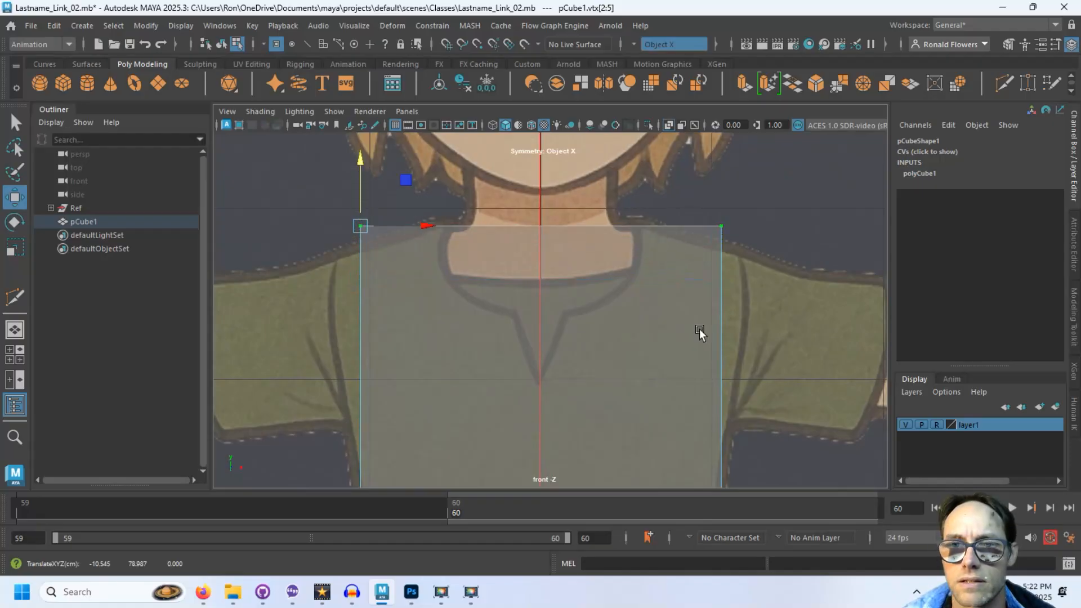
scroll(699, 332, "down", 5)
middle_click_drag(615, 381, 584, 312, "alt")
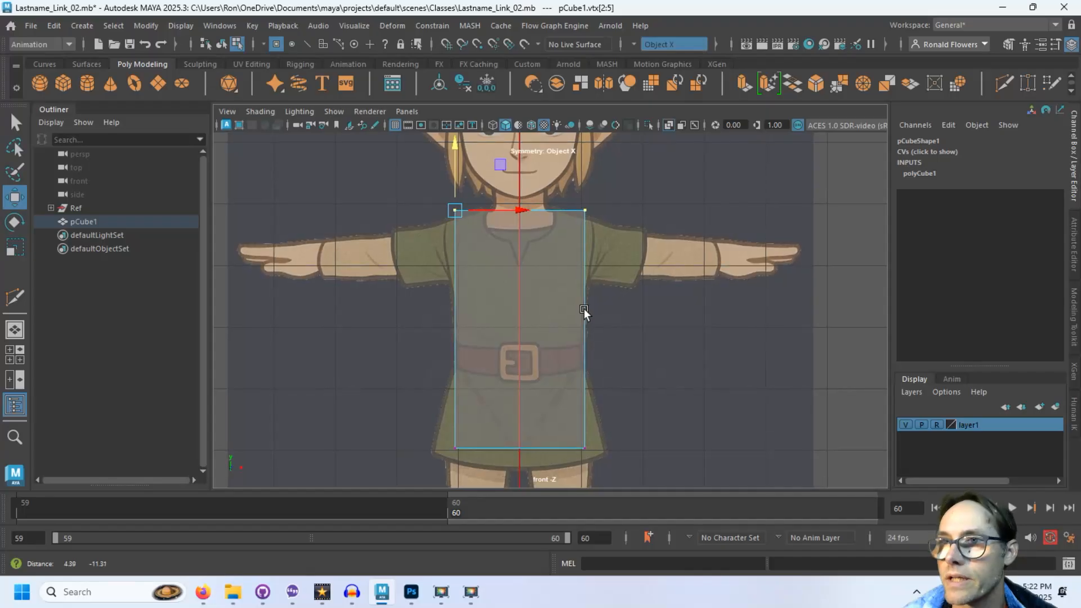
- Insert a horizontal edge loop at the belt's lower edge with Multi-Cut and pull the bottom corner vertices in toward the centerline
left_click(1001, 89)
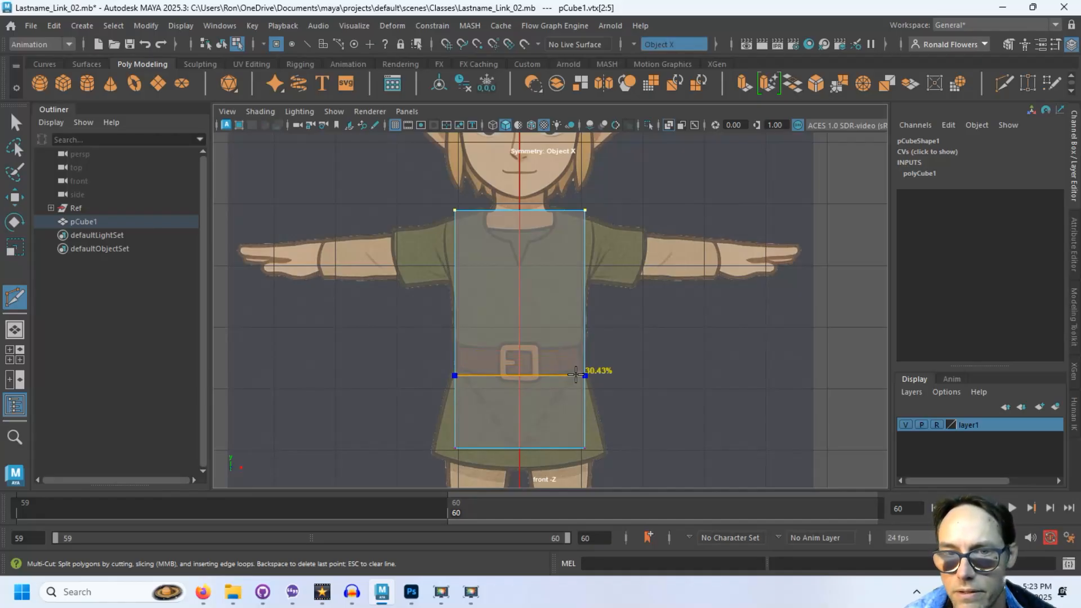
left_click(575, 373, "ctrl")
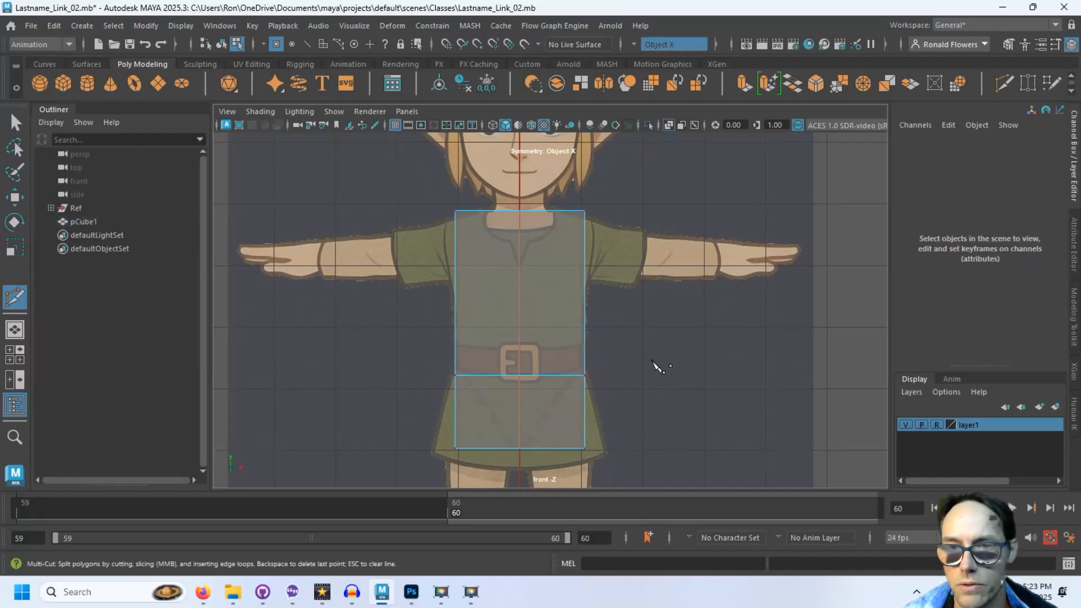
key("q")
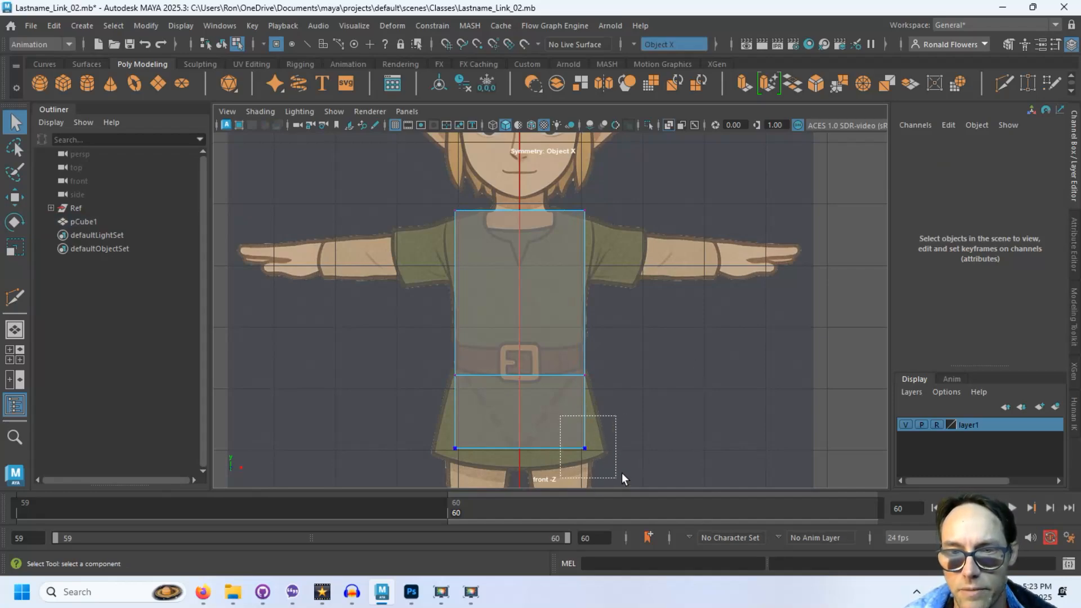
left_click_drag(615, 474, 598, 448)
key("w")
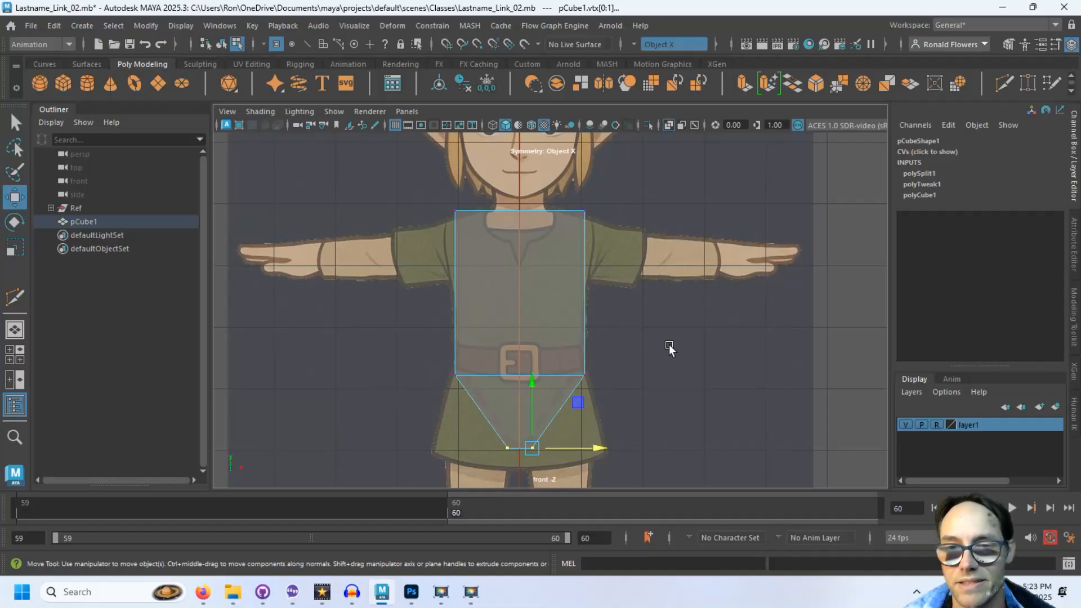
- Frame the torso block in an enlarged side view and turn on X-Ray shading there
key("space")
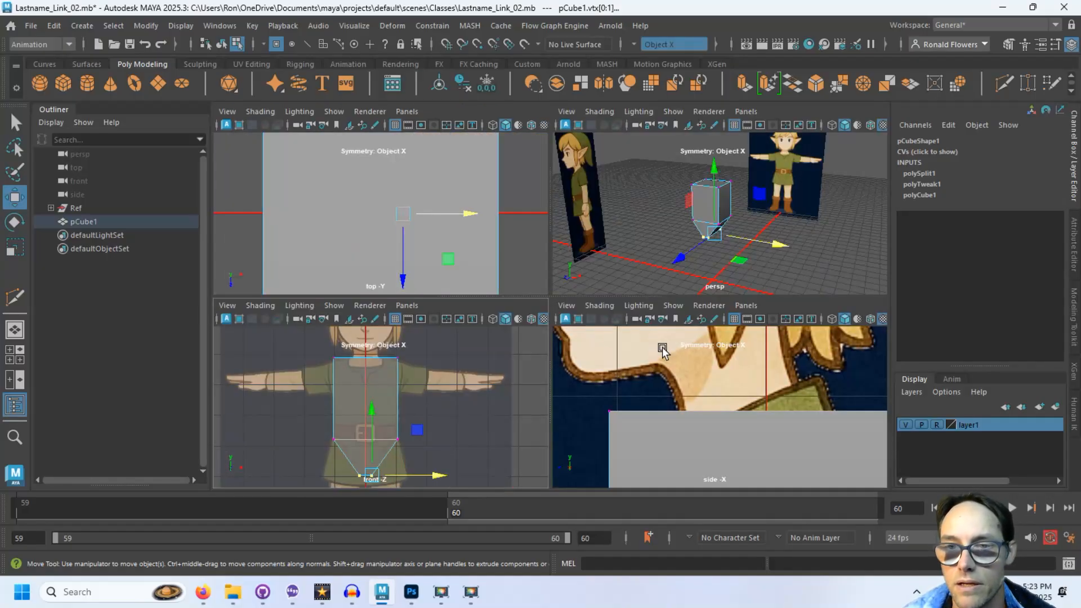
scroll(728, 406, "down", 8)
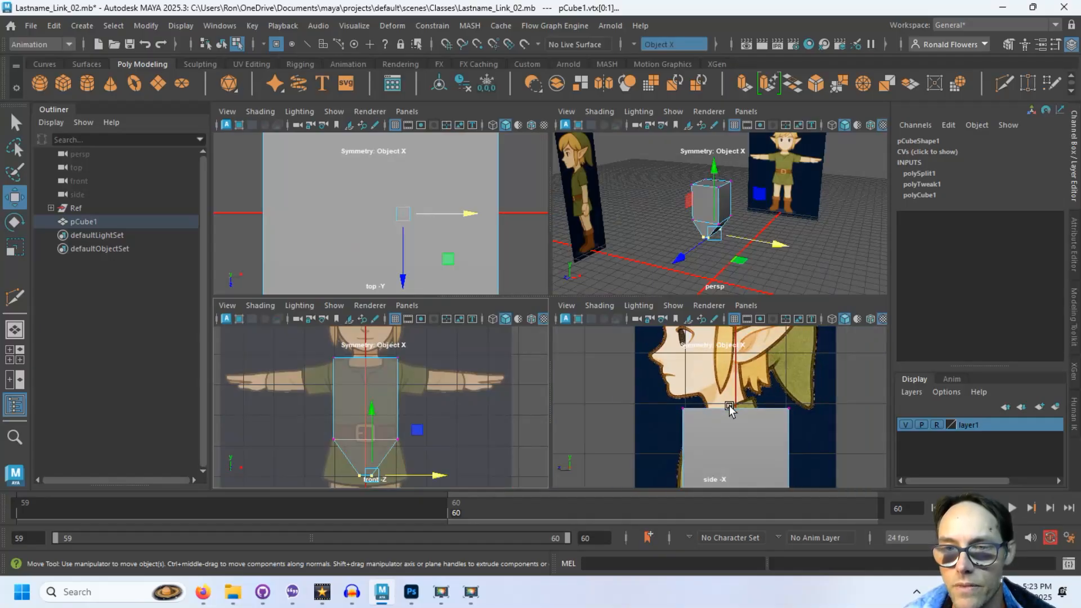
middle_click_drag(812, 450, 778, 380, "alt")
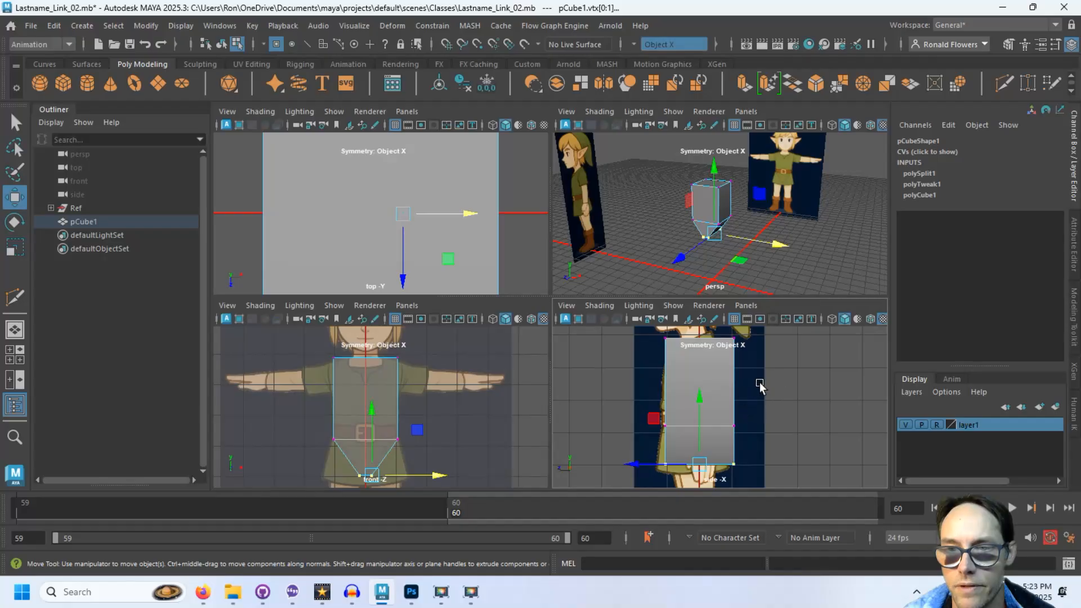
key("space")
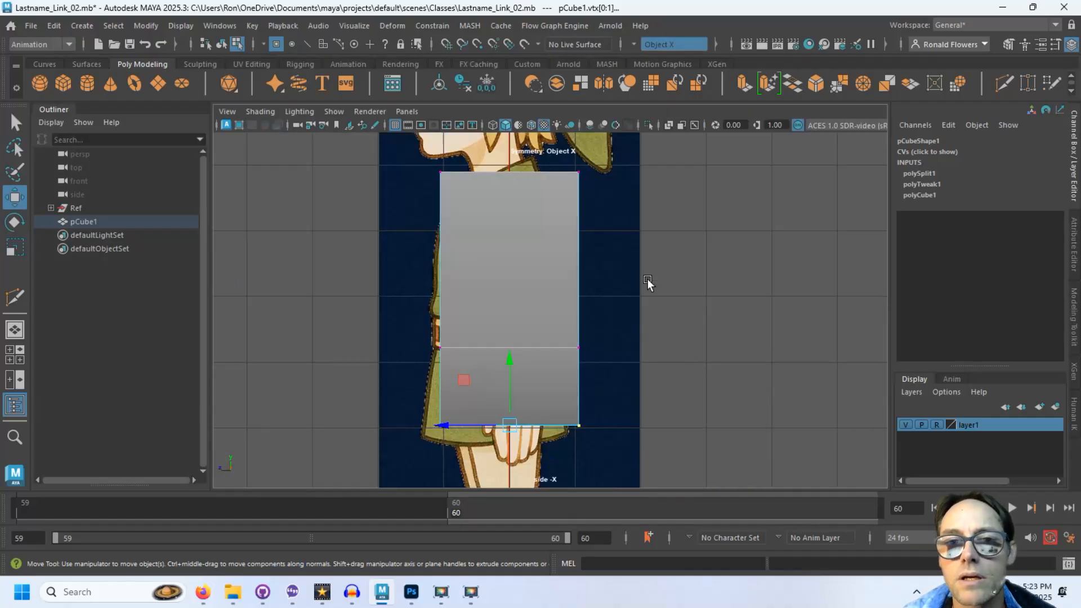
middle_click_drag(625, 249, 656, 281, "alt")
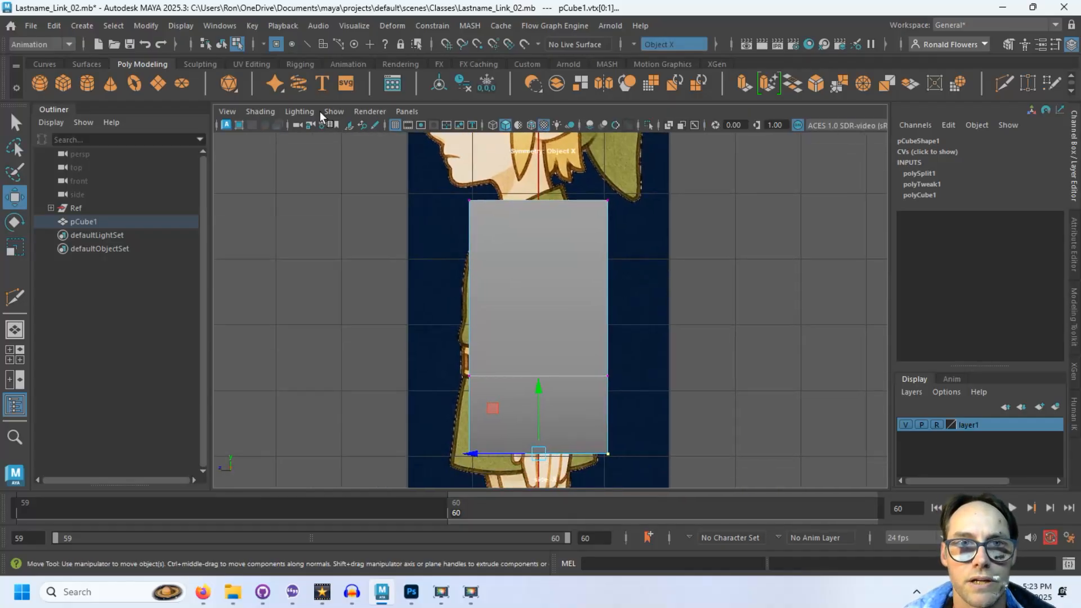
left_click(260, 110)
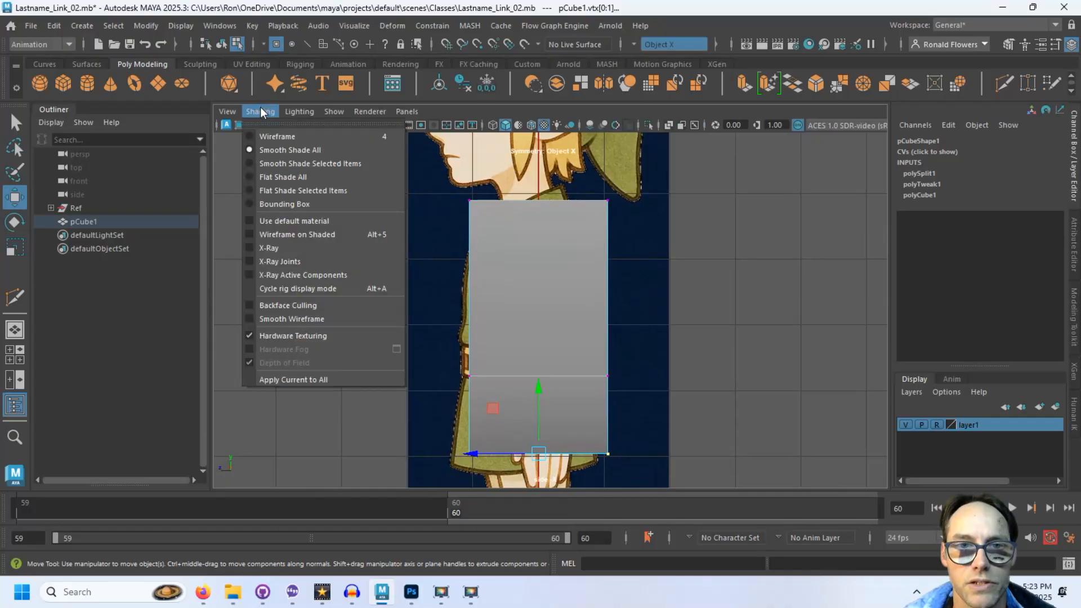
left_click(289, 251)
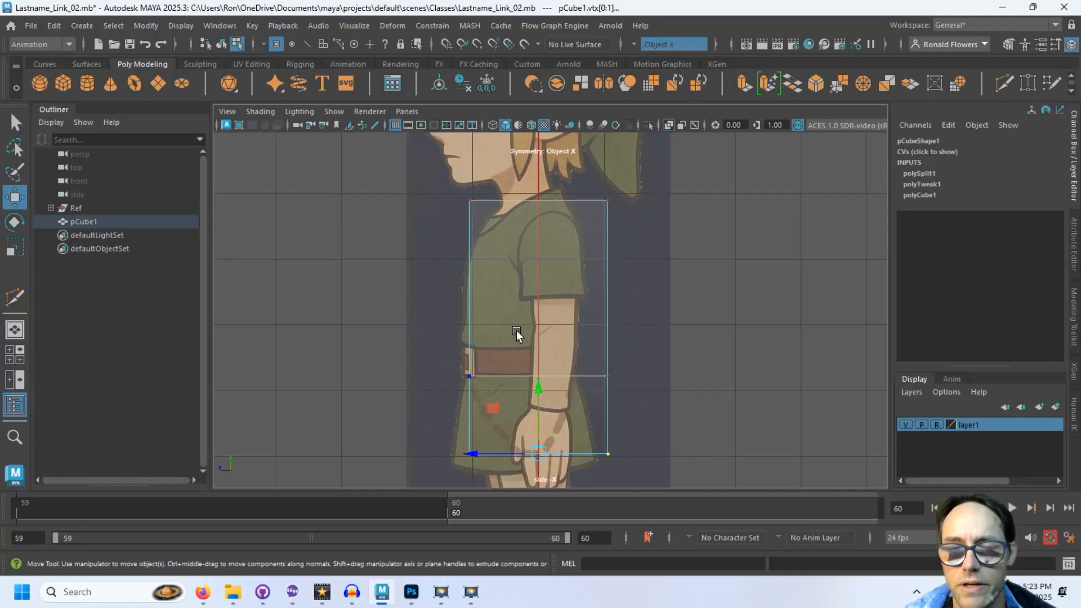
- Move the back vertices at the neck and belt level forward in the side view to match the back outline, belt ones at about -5.6 in Z
left_click_drag(585, 177, 651, 258)
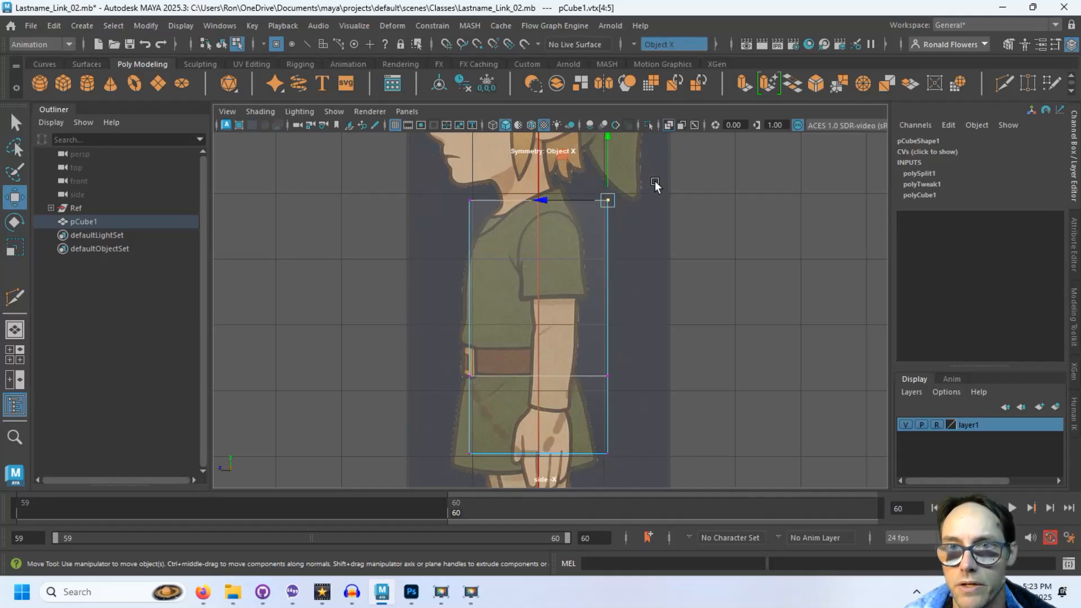
left_click_drag(656, 182, 557, 247)
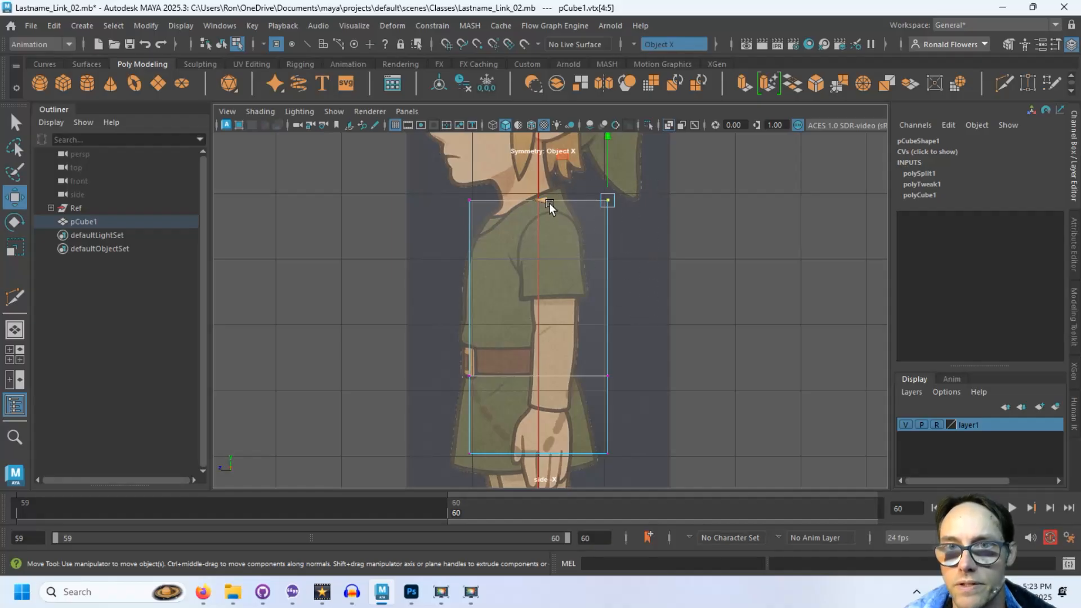
left_click_drag(547, 200, 510, 198)
left_click_drag(557, 346, 652, 403)
left_click_drag(543, 376, 514, 374)
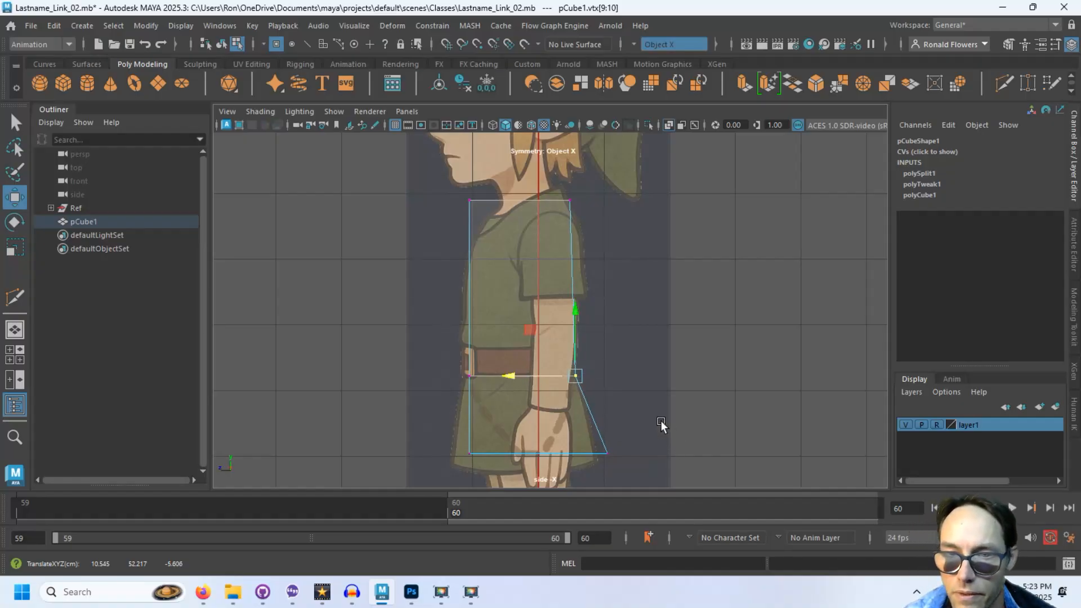
- Pull the bottom back and front vertices in toward the body's centre in the side view, to about -0.6 and 4 in Z
left_click_drag(662, 421, 570, 485)
scroll(651, 439, "up", 5)
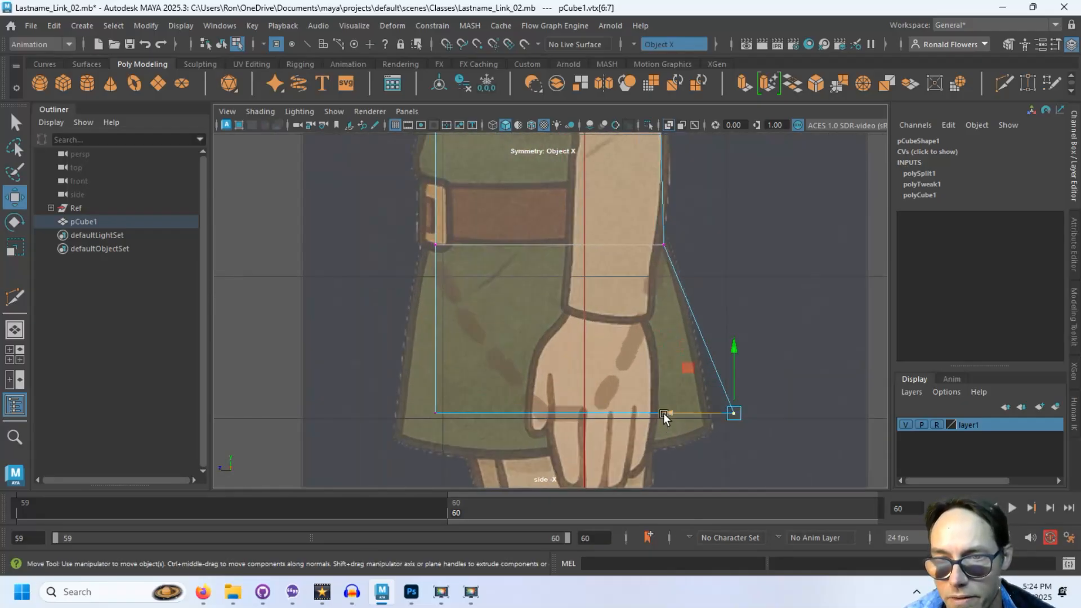
left_click_drag(663, 414, 522, 402)
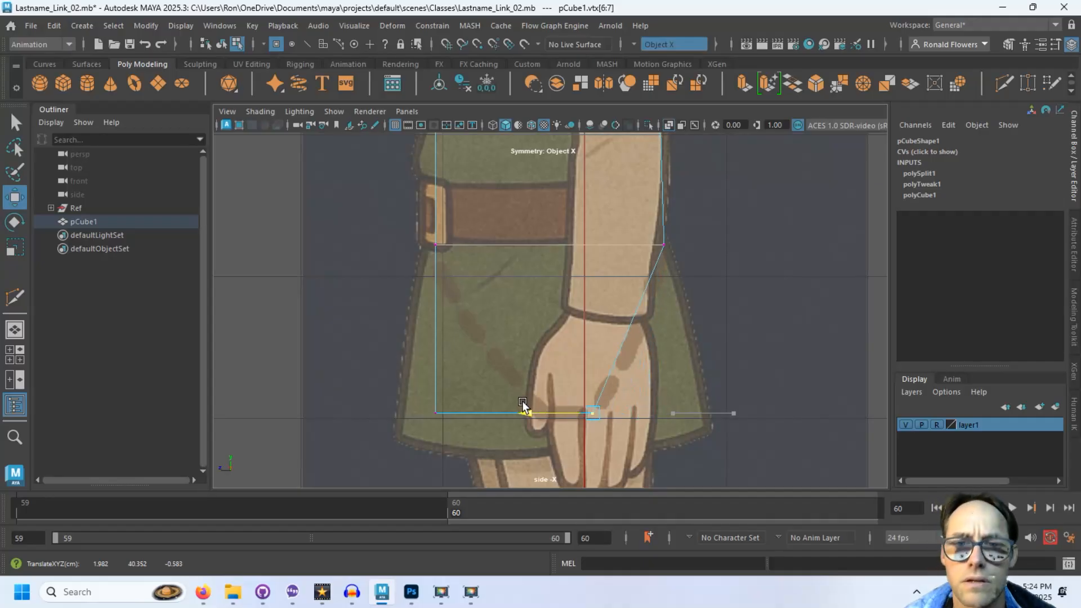
left_click_drag(344, 311, 485, 458)
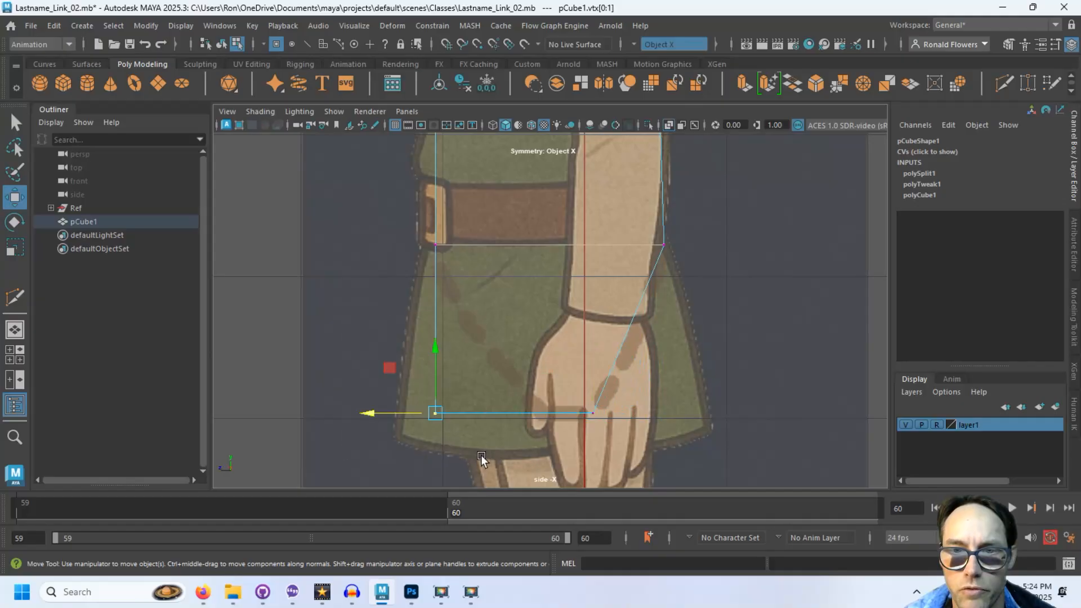
left_click_drag(378, 412, 469, 423)
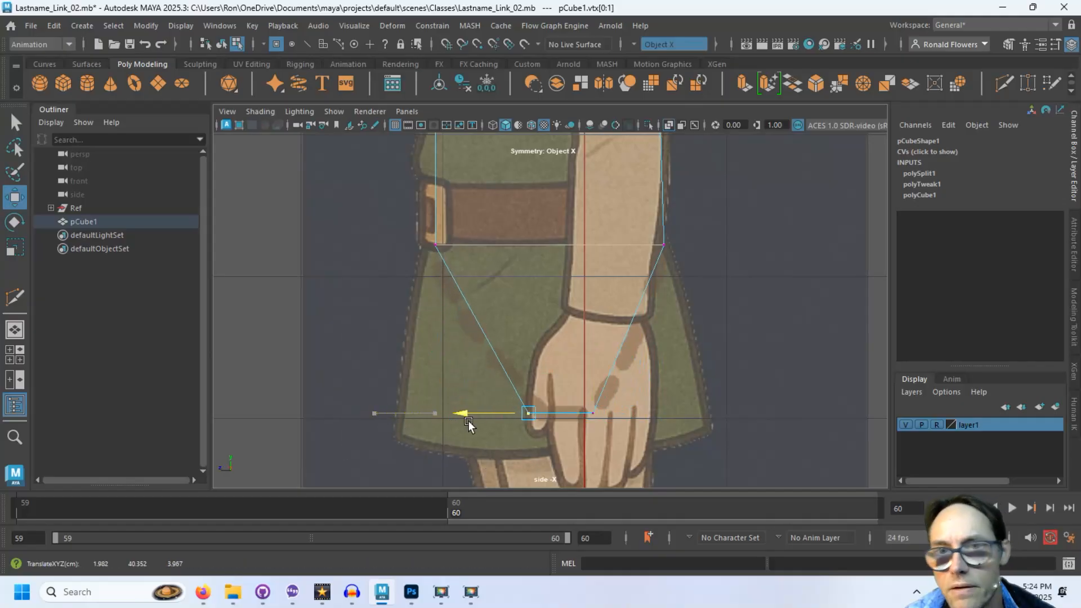
- Move the front belt-level vertices out to about 11.1 in Z and the top front vertices back to the neck base at about 6
middle_click_drag(464, 221, 427, 357, "alt")
left_click_drag(354, 356, 437, 428)
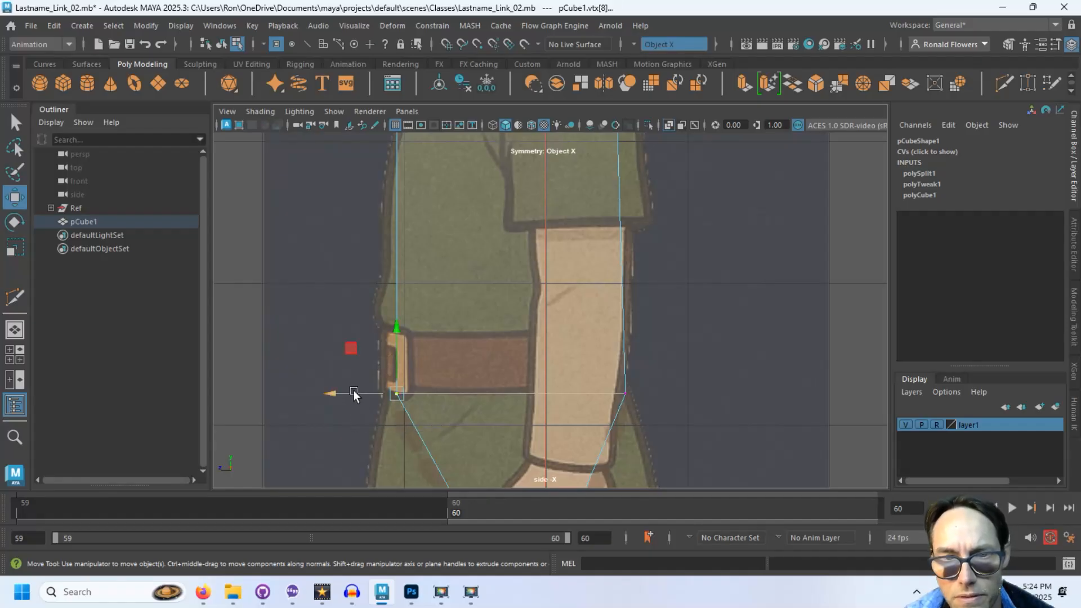
left_click_drag(354, 393, 345, 393)
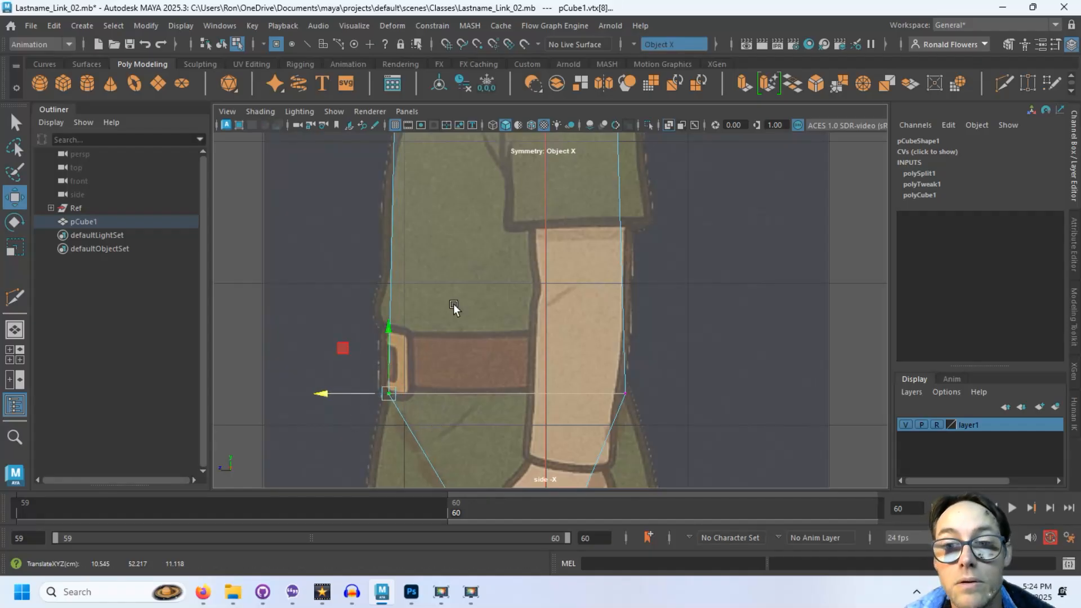
middle_click_drag(464, 233, 444, 444, "alt")
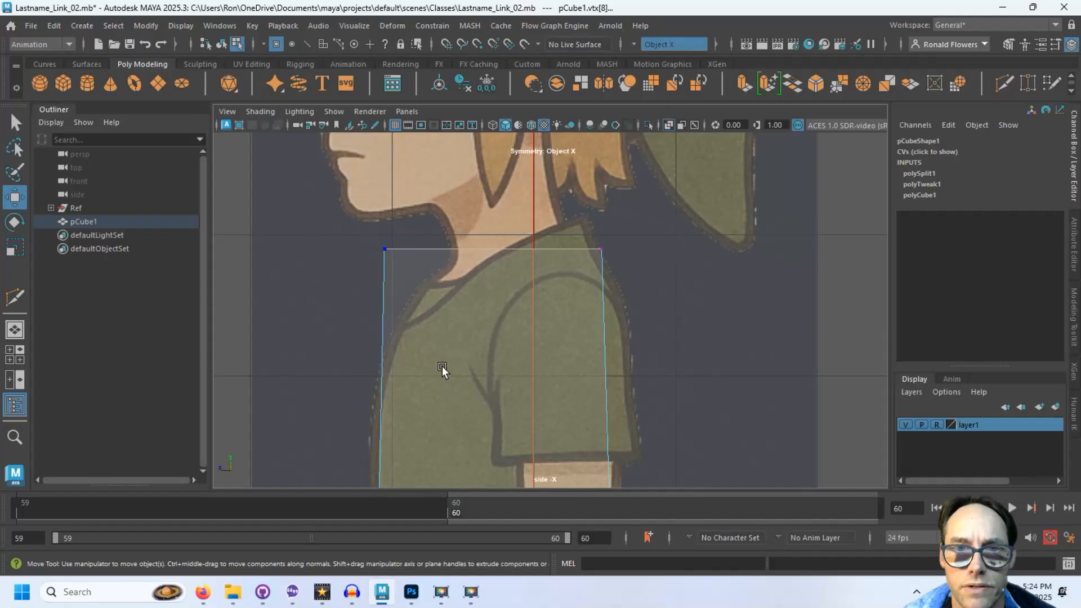
left_click_drag(333, 231, 448, 309)
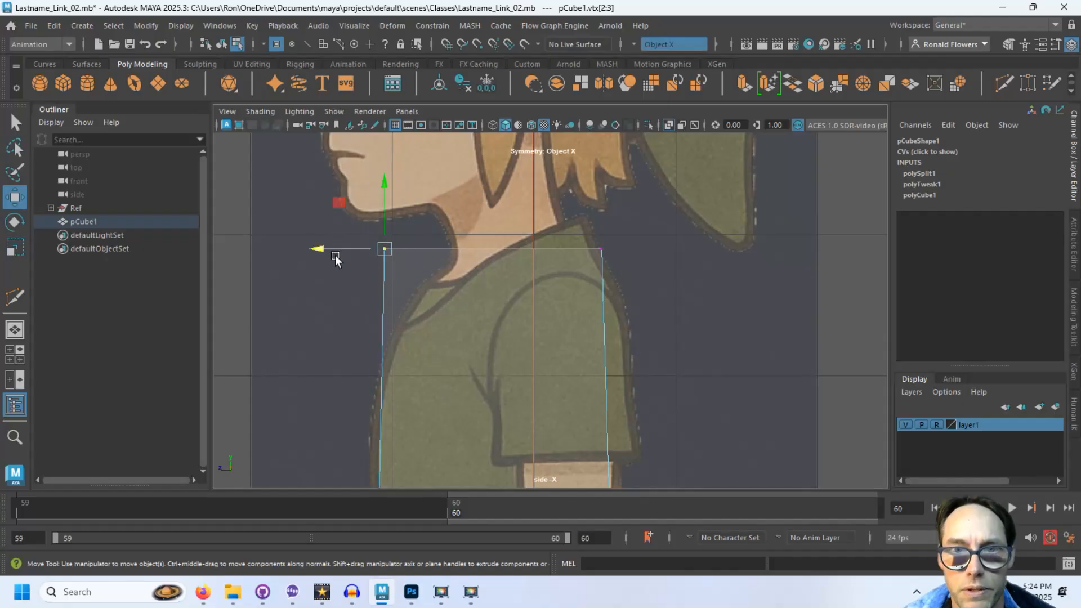
left_click_drag(317, 248, 382, 254)
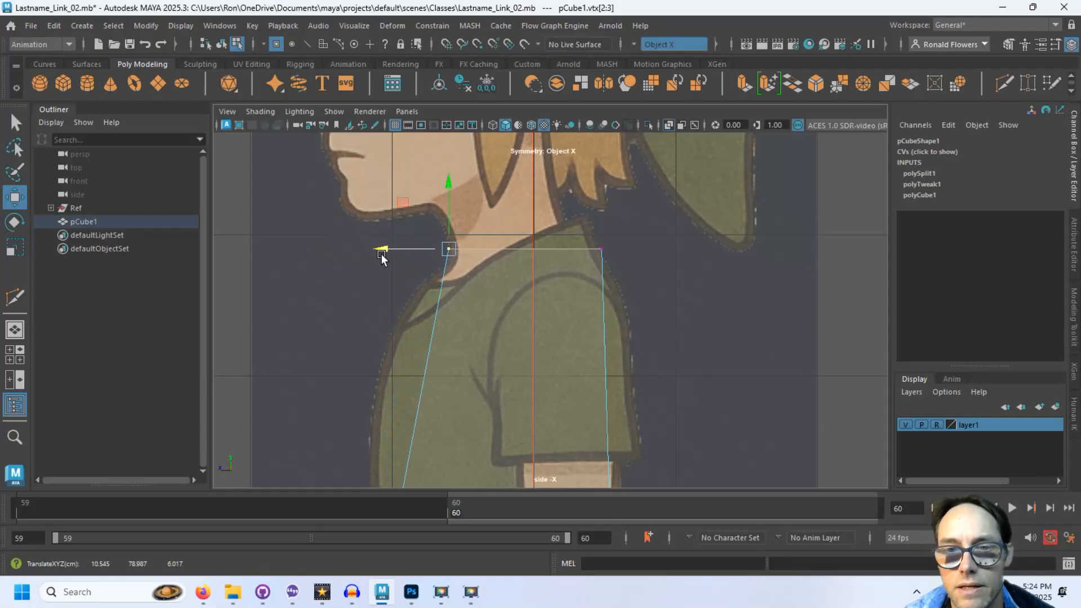
- Insert a horizontal edge loop across the upper chest with Multi-Cut in the side view
scroll(484, 349, "down", 3)
middle_click_drag(530, 397, 516, 337, "alt")
middle_click_drag(527, 375, 478, 363, "alt")
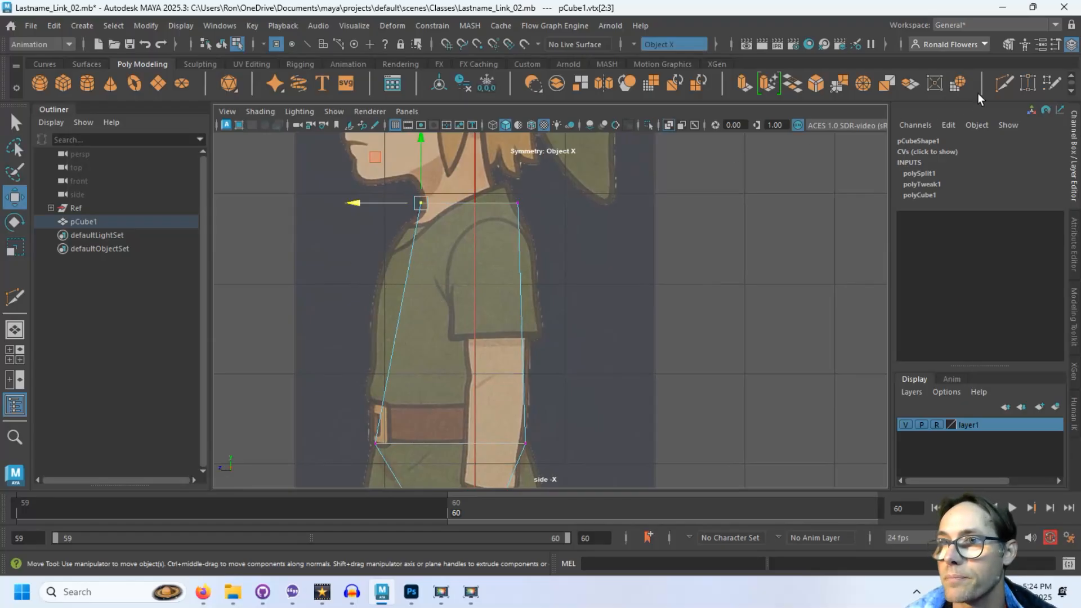
key("y")
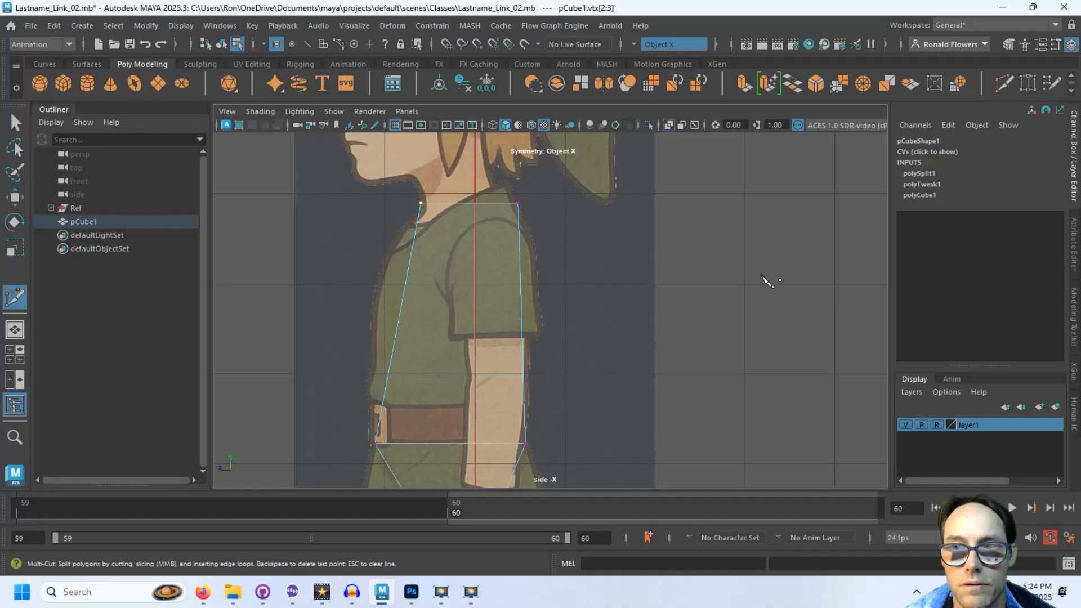
left_click(410, 269)
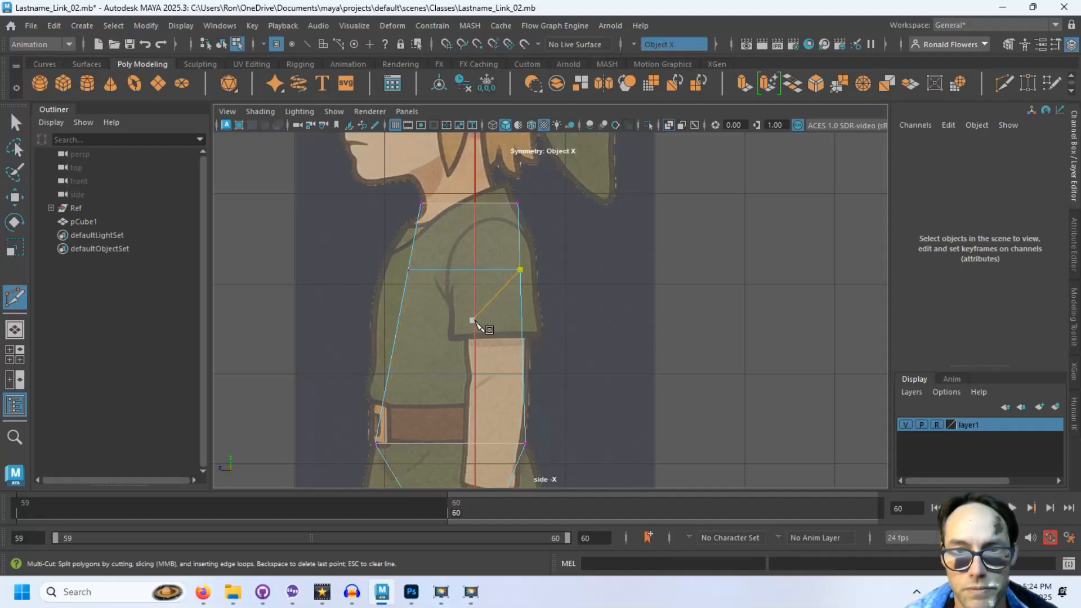
key("q")
- Move the chest loop's front and back vertices outward to match the chest and upper back outlines in the side reference
left_click_drag(384, 248, 437, 299)
key("w")
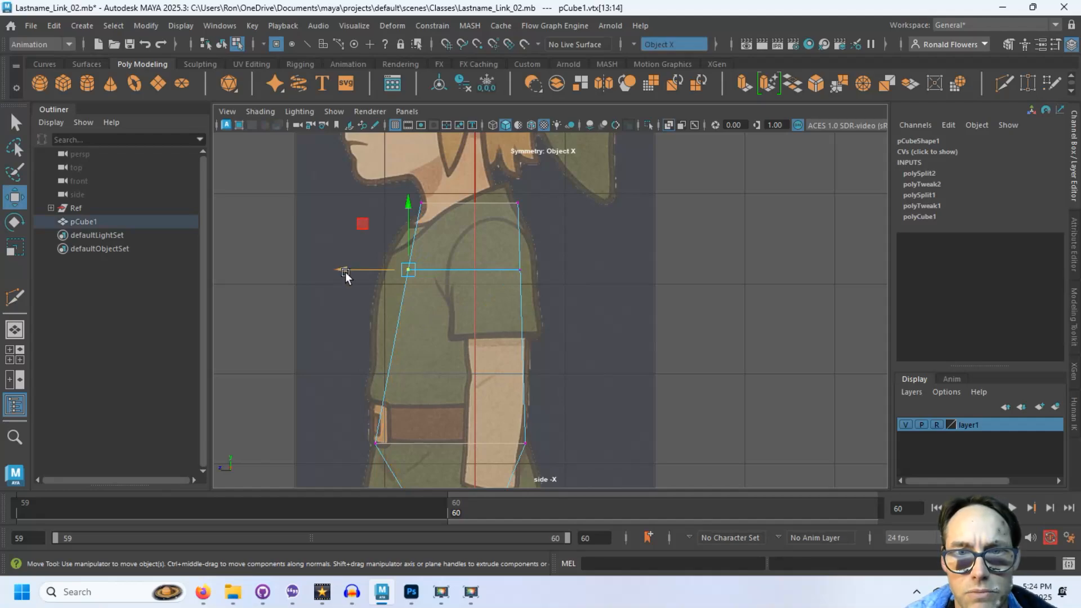
left_click_drag(353, 270, 327, 270)
left_click_drag(479, 246, 552, 293)
left_click_drag(460, 269, 472, 268)
left_click(593, 283)
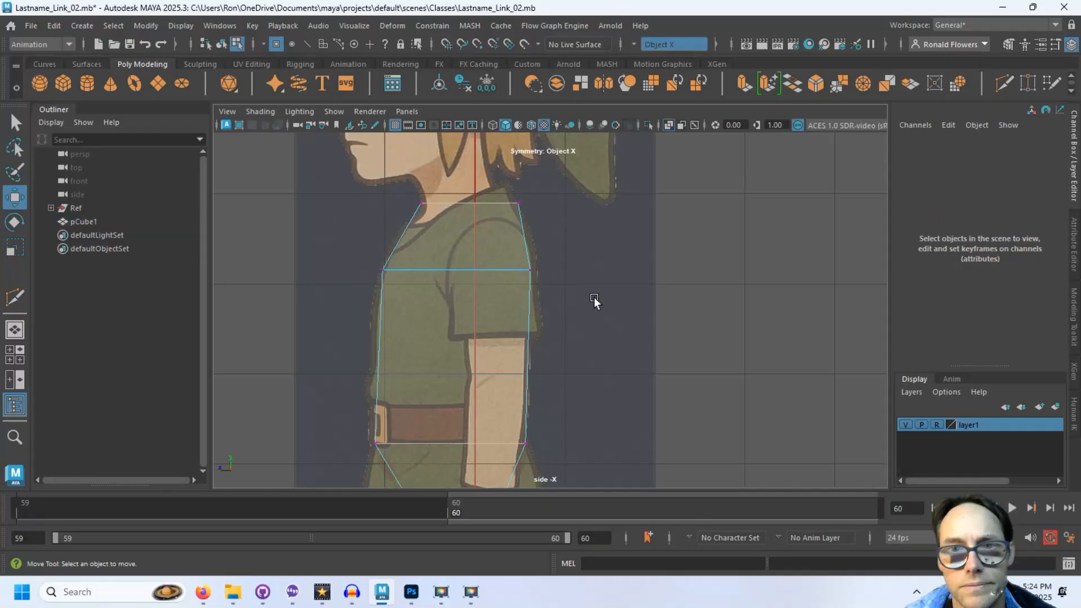
- Turn symmetry off and insert a vertical edge loop down the middle of the torso with Multi-Cut in the perspective view
key("space")
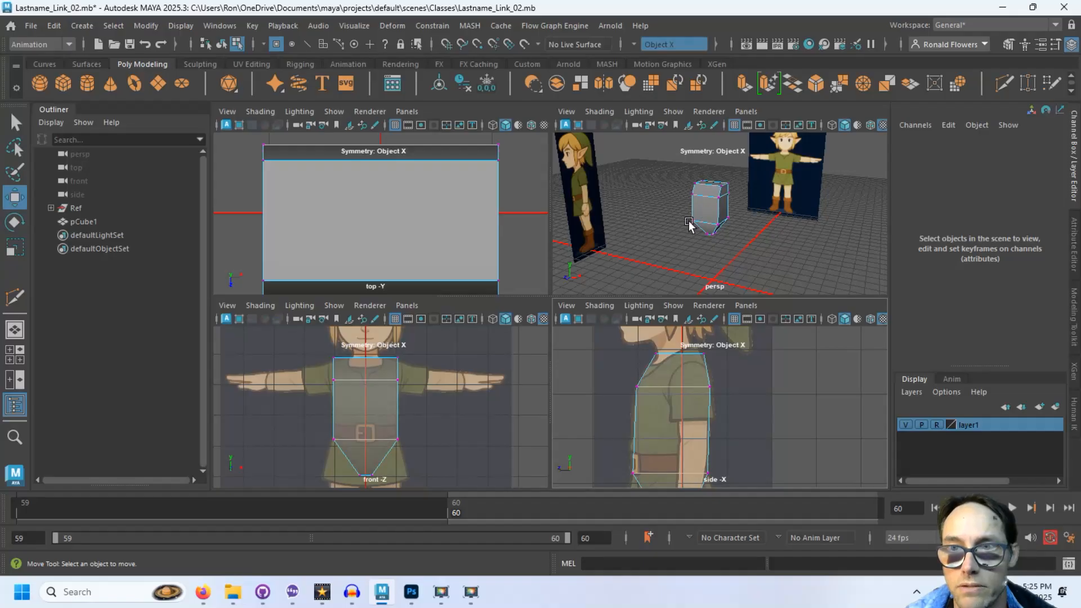
key("space")
left_click_drag(665, 270, 624, 342, "alt")
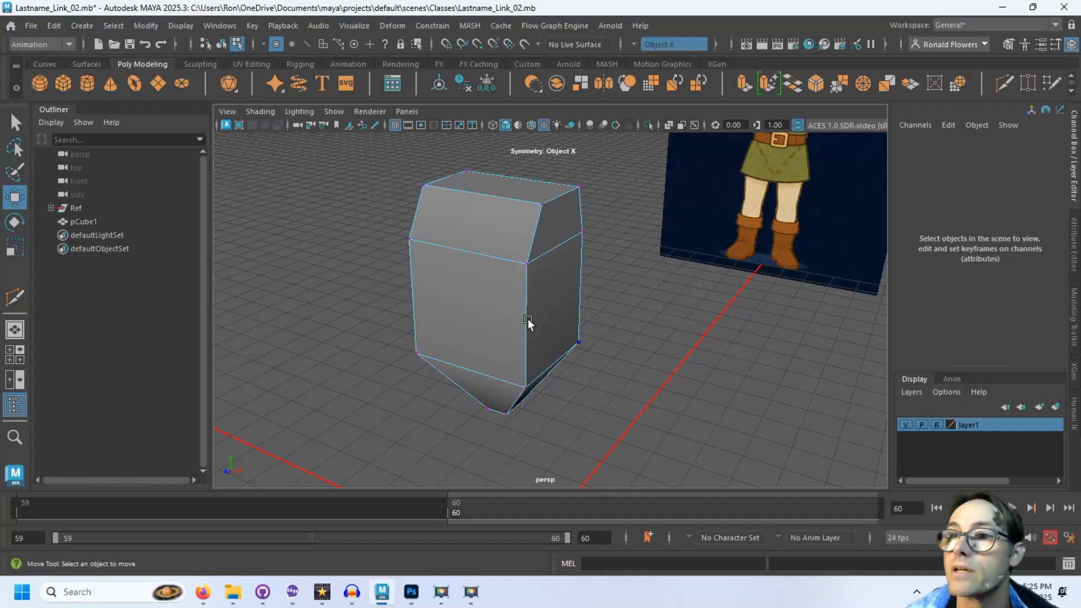
left_click(1003, 83)
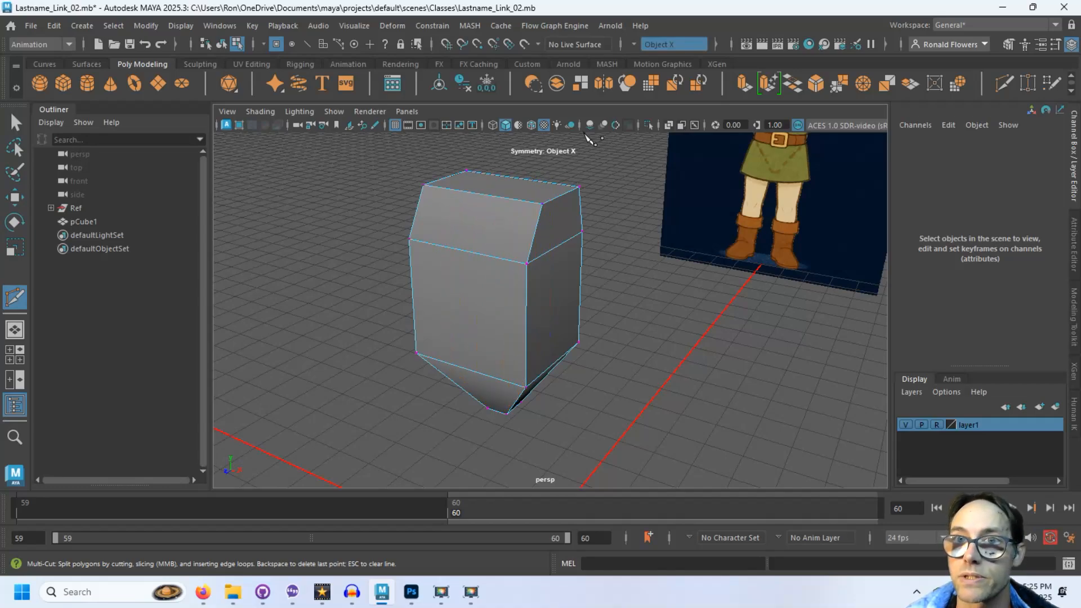
left_click(634, 44)
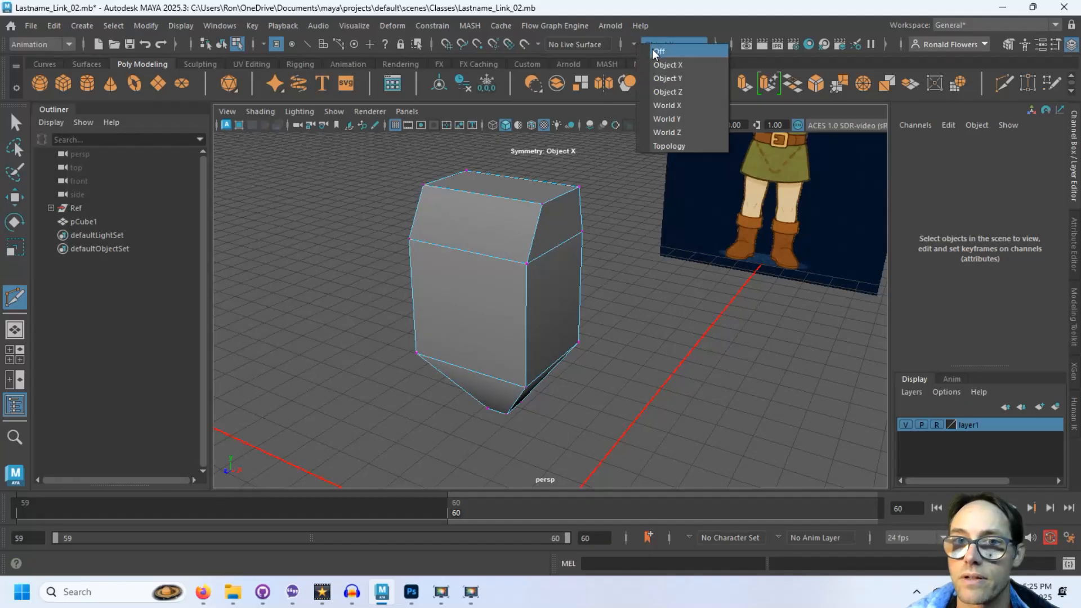
left_click(657, 52)
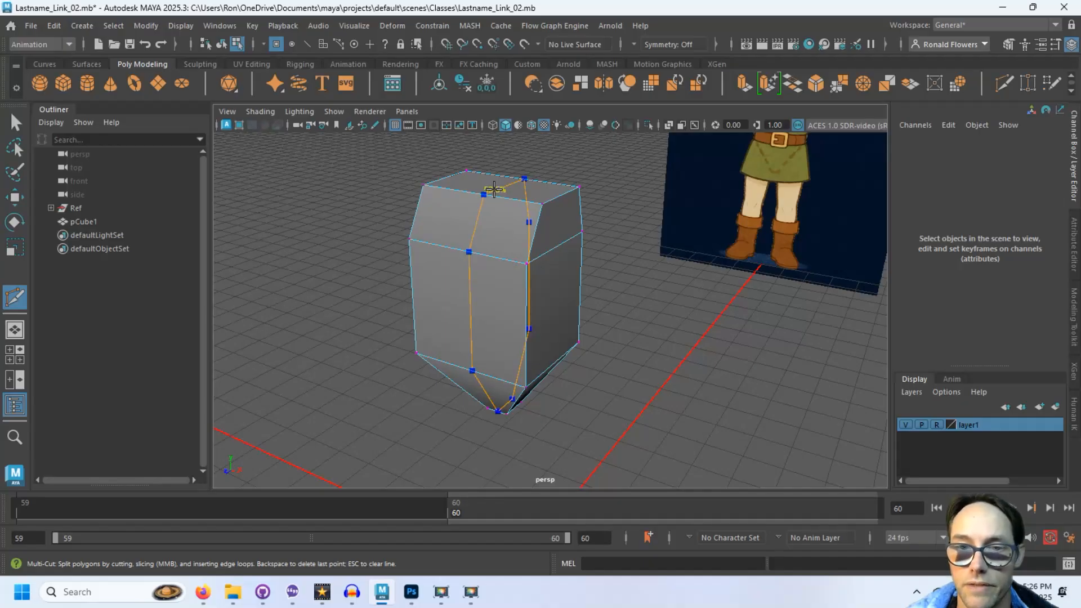
left_click(493, 190, "ctrl")
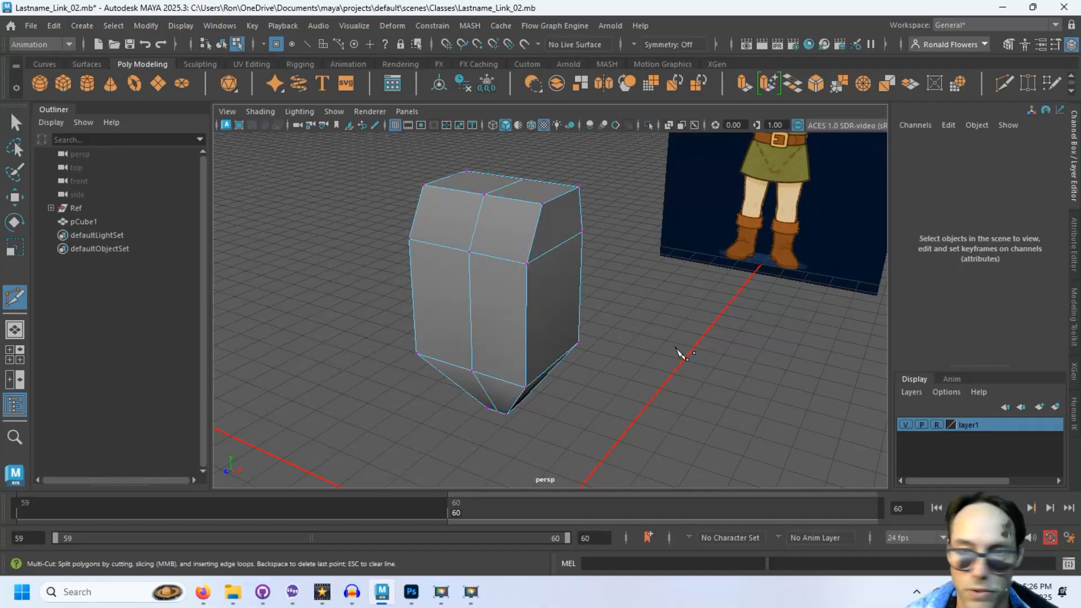
key("q")
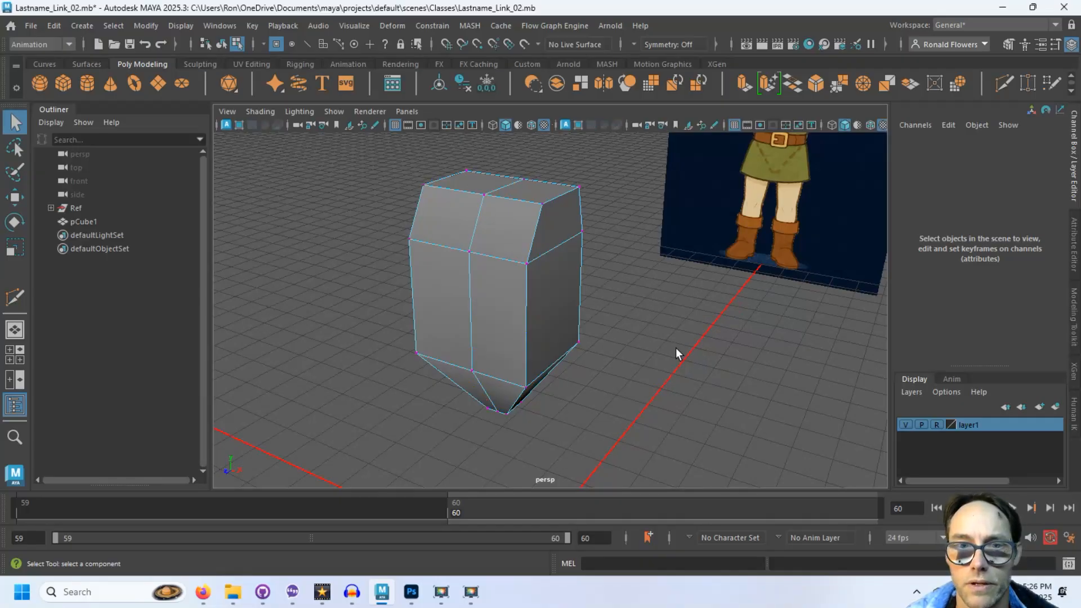
- Select the vertical centre loop's vertices in the front view and flatten them into a straight line by scaling X to 0
key("space")
key("space")
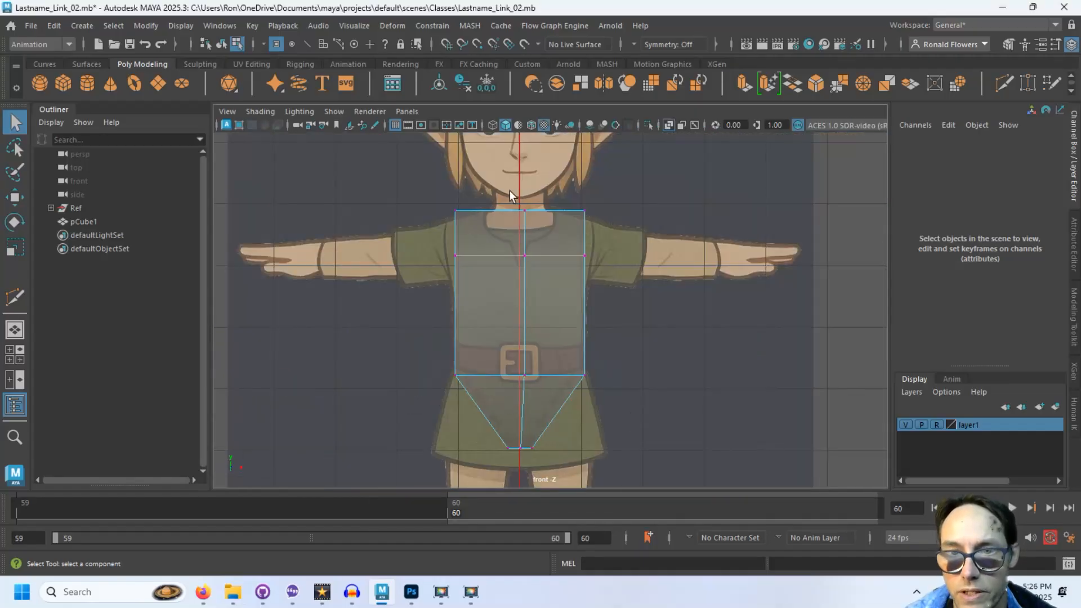
left_click_drag(509, 192, 528, 476)
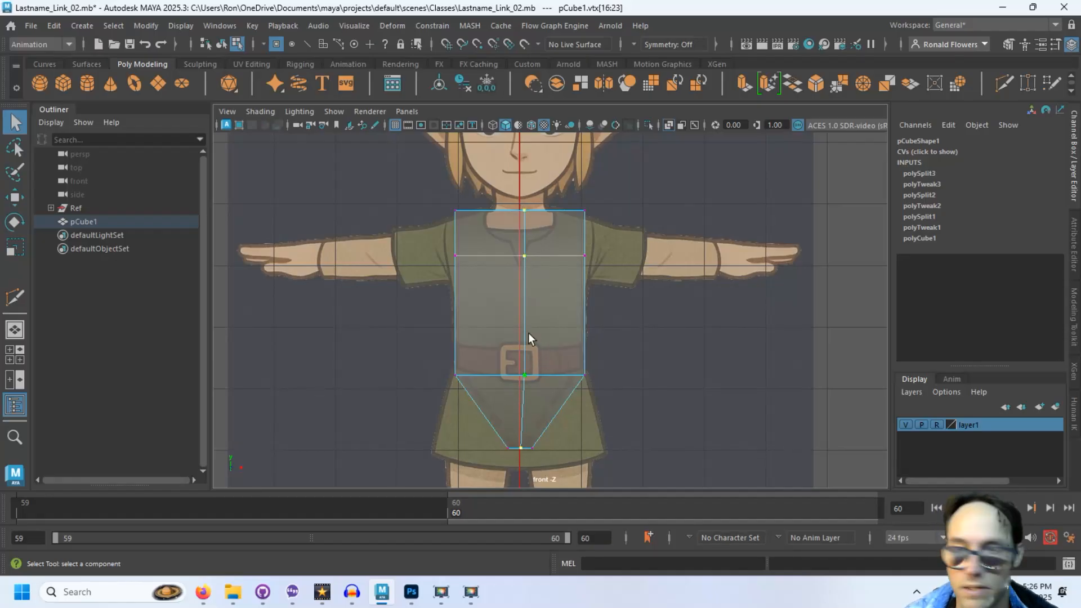
key("r")
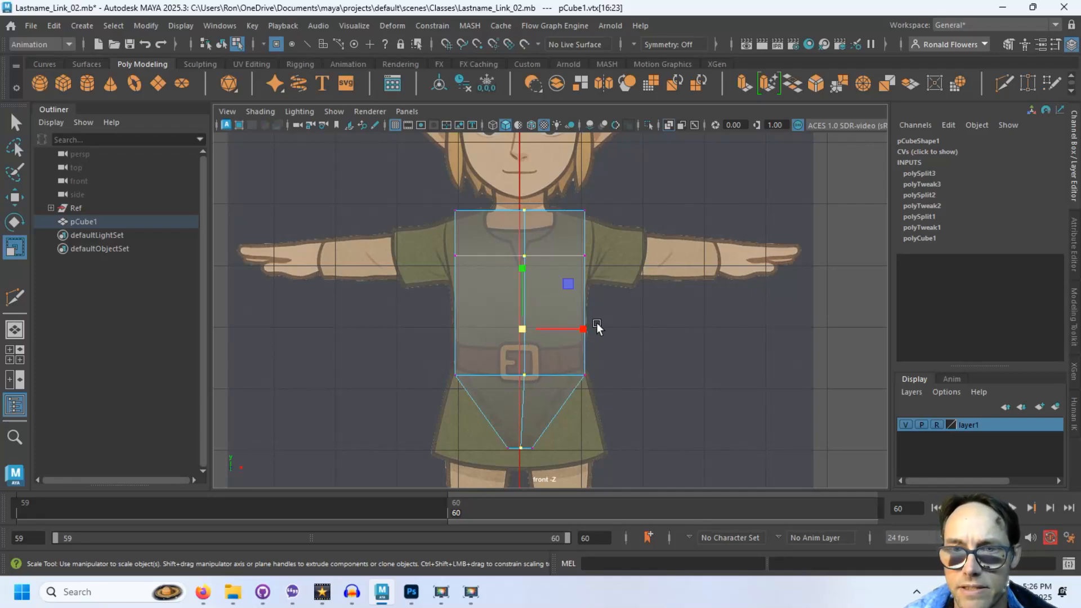
left_click_drag(584, 328, 524, 327)
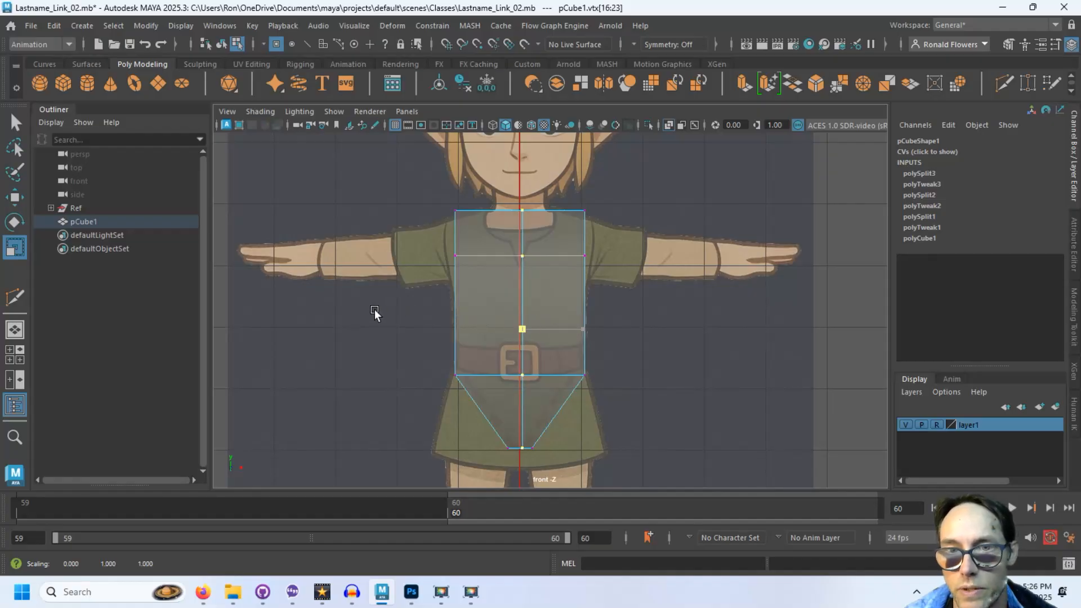
left_click_drag(584, 328, 465, 311)
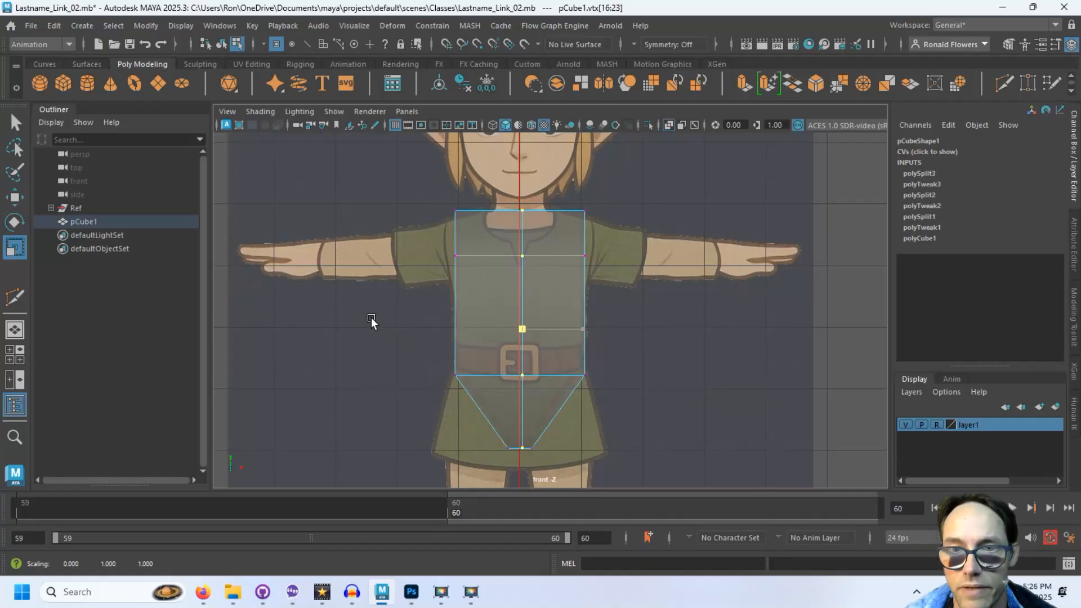
key("r")
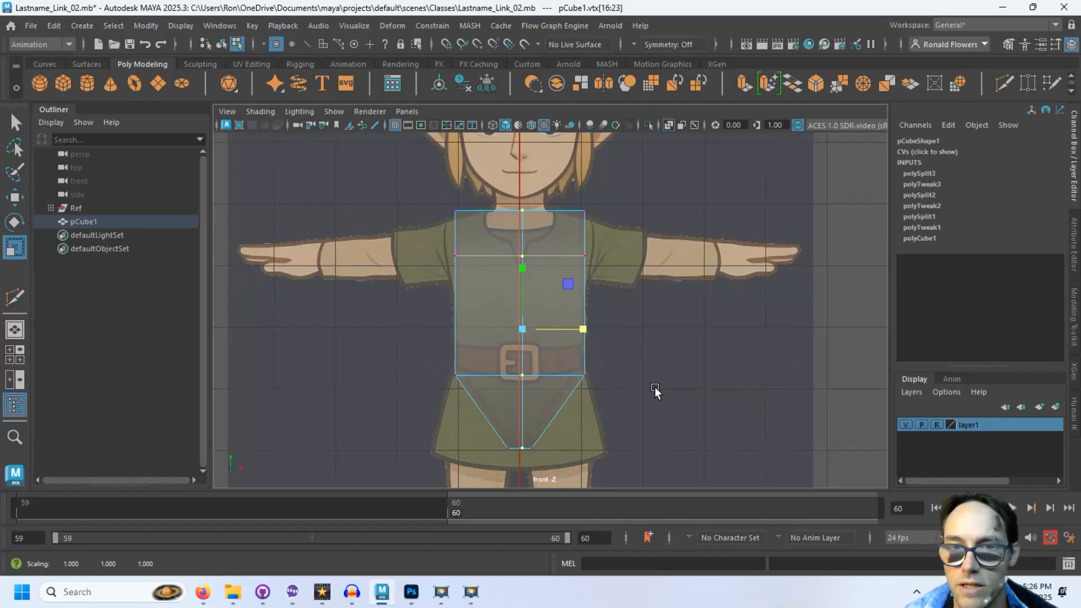
- Snap the vertical centre loop to the grid line at X 0, deselect it, and return to the enlarged perspective view
key("w")
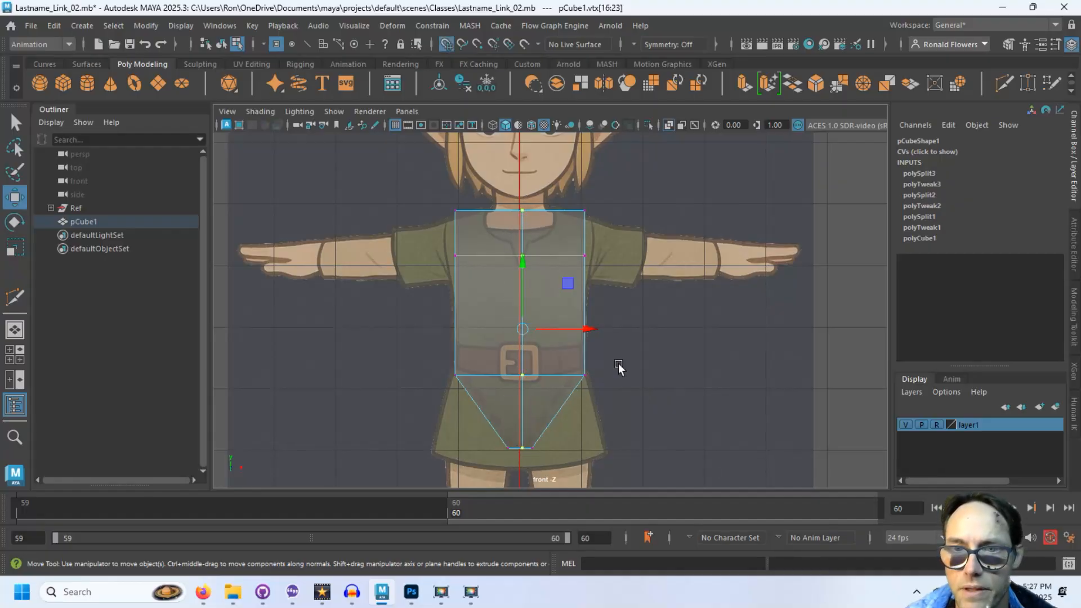
left_click(584, 329)
left_click_drag(583, 325, 528, 320)
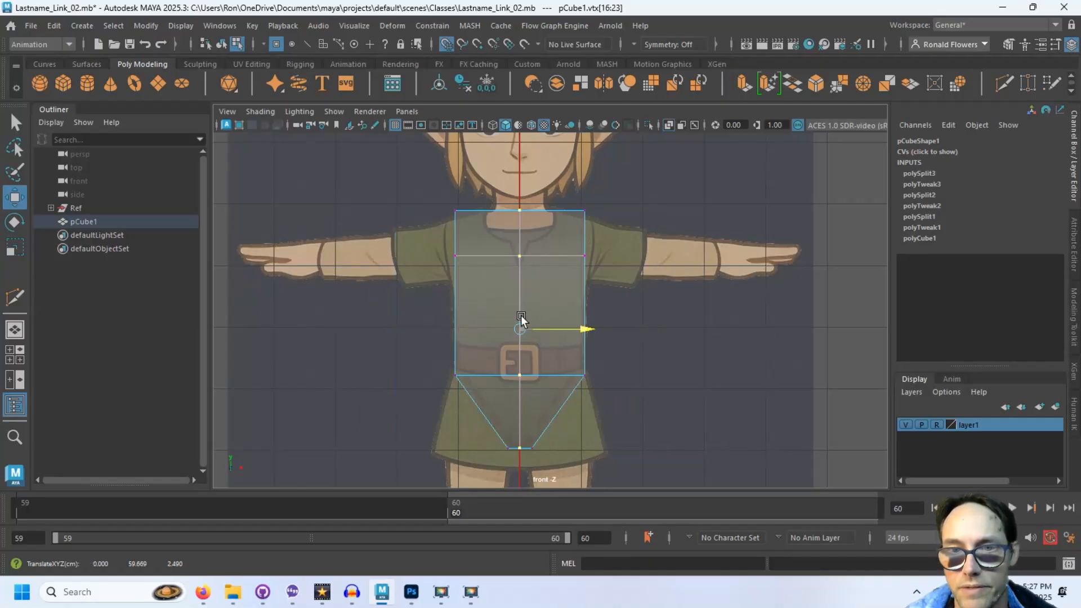
left_click(654, 332)
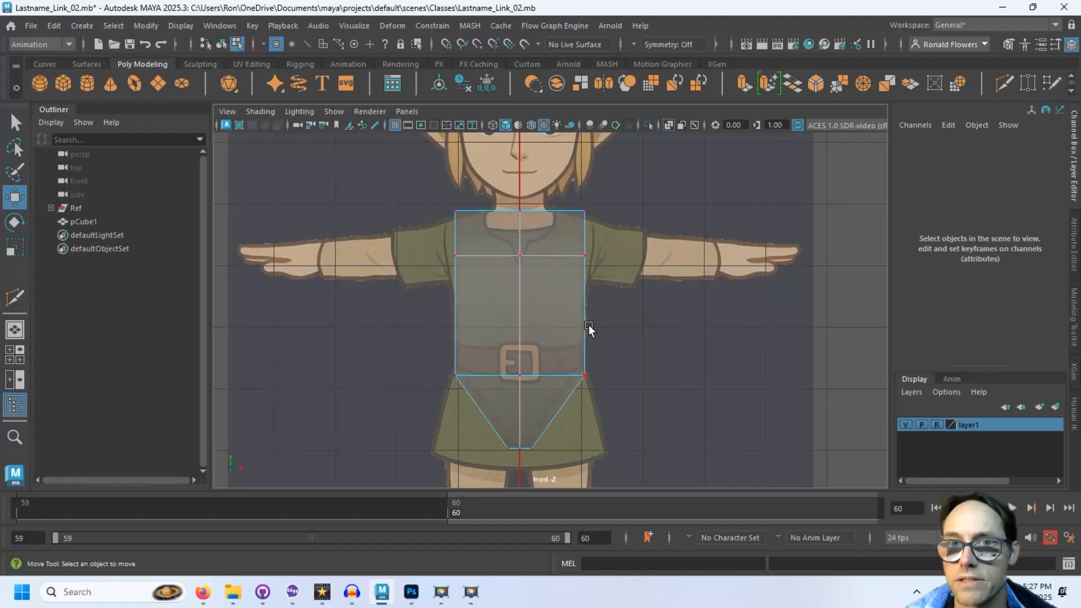
key("space")
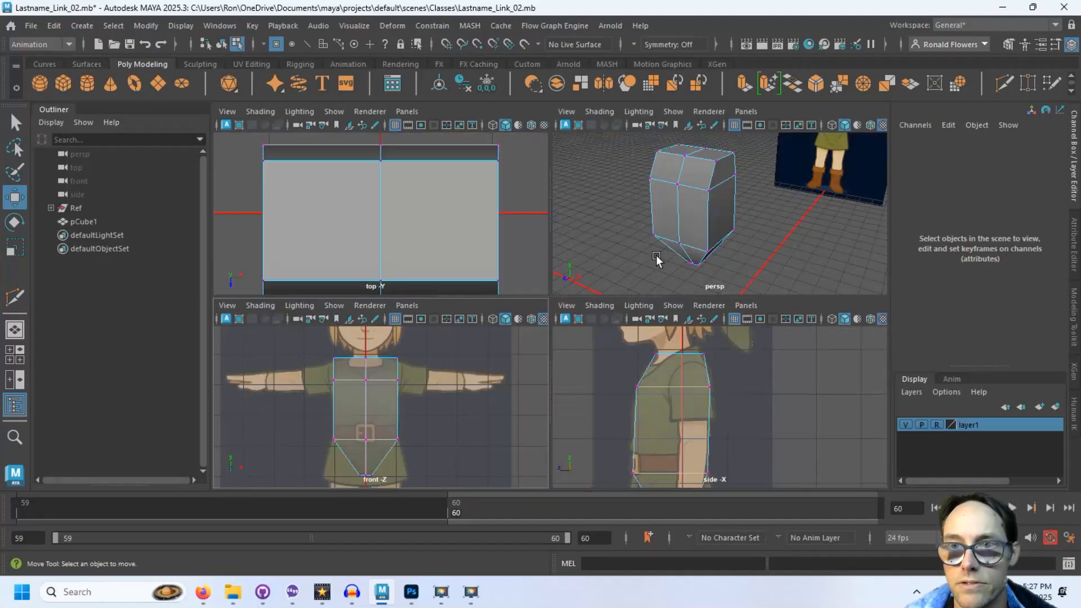
key("space")
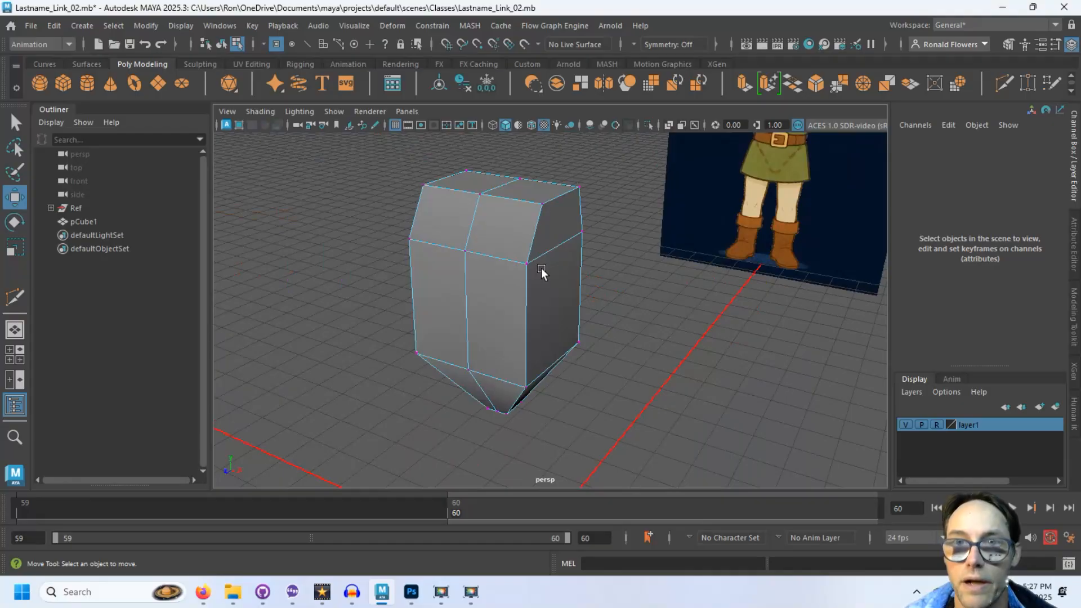
- Turn on Object X symmetry and pull the torso's top front corner vertices back and inward to round the shoulders
left_click(634, 44)
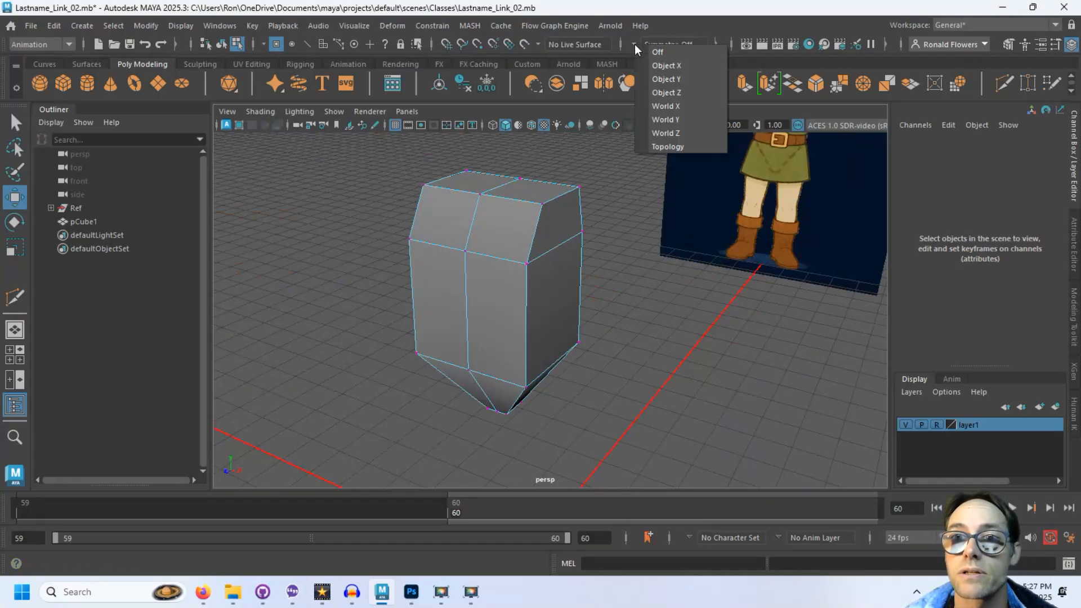
left_click(653, 65)
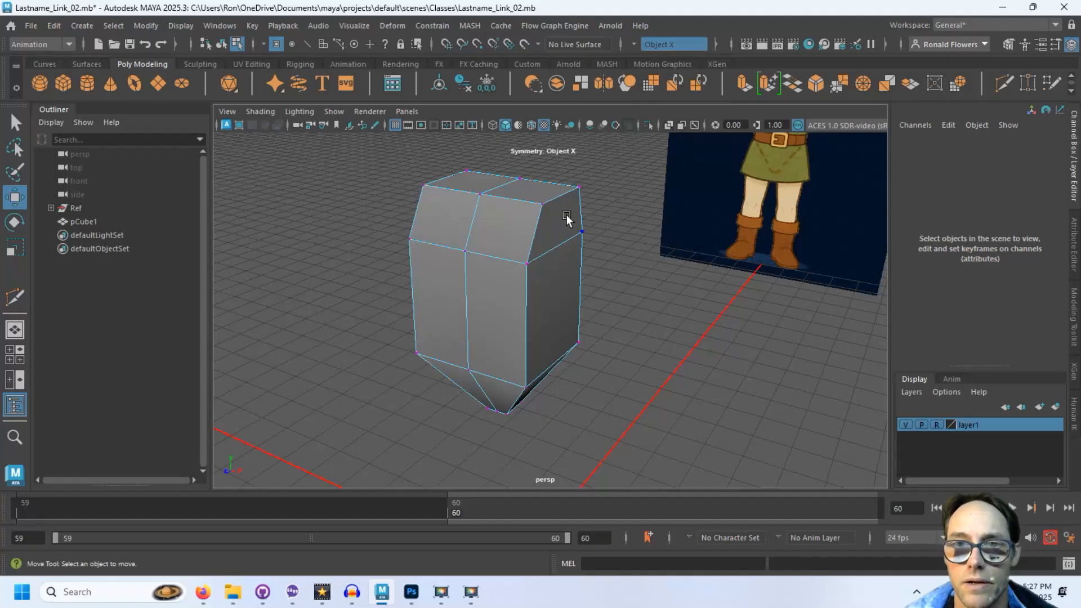
left_click(543, 204)
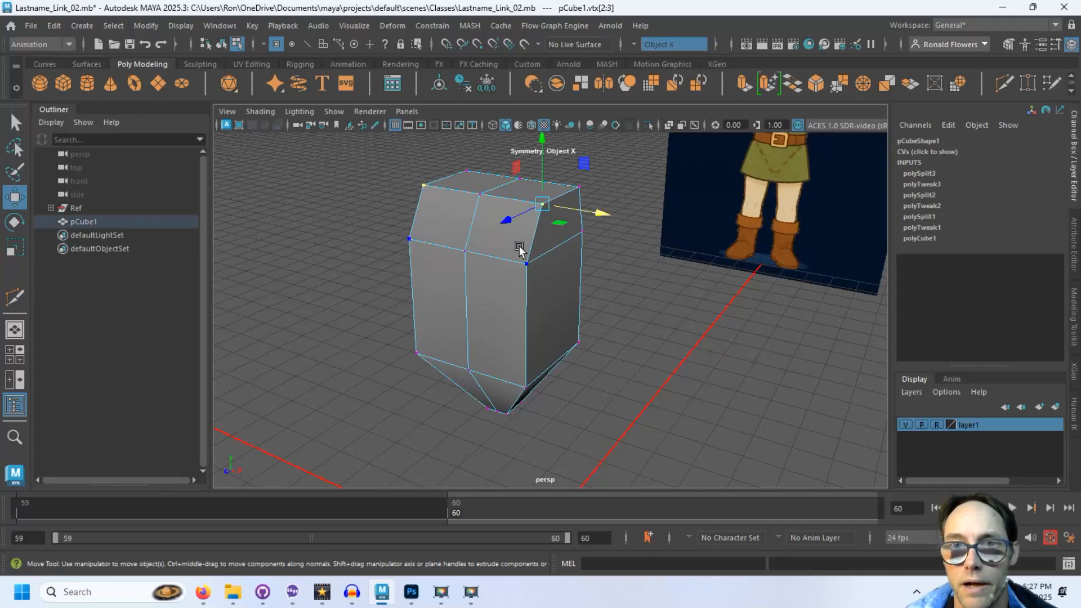
middle_click_drag(502, 215, 514, 214)
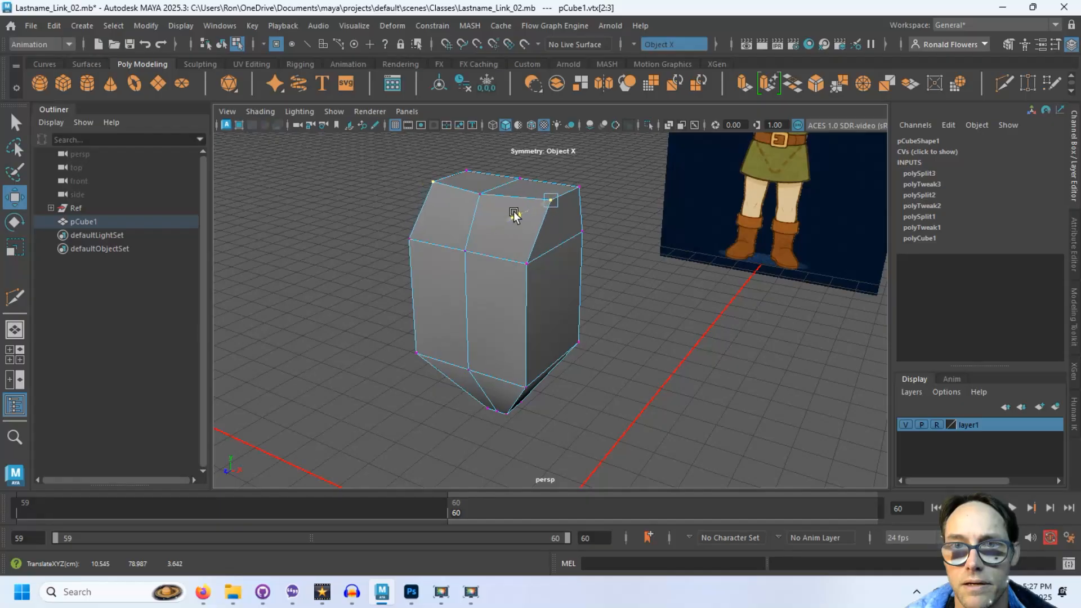
left_click_drag(524, 225, 557, 273, "alt")
middle_click_drag(549, 298, 516, 285)
- Move the chest loop's front corner vertices back and slightly inward to round off the front of the chest
left_click_drag(515, 335, 539, 330, "alt")
left_click(537, 305)
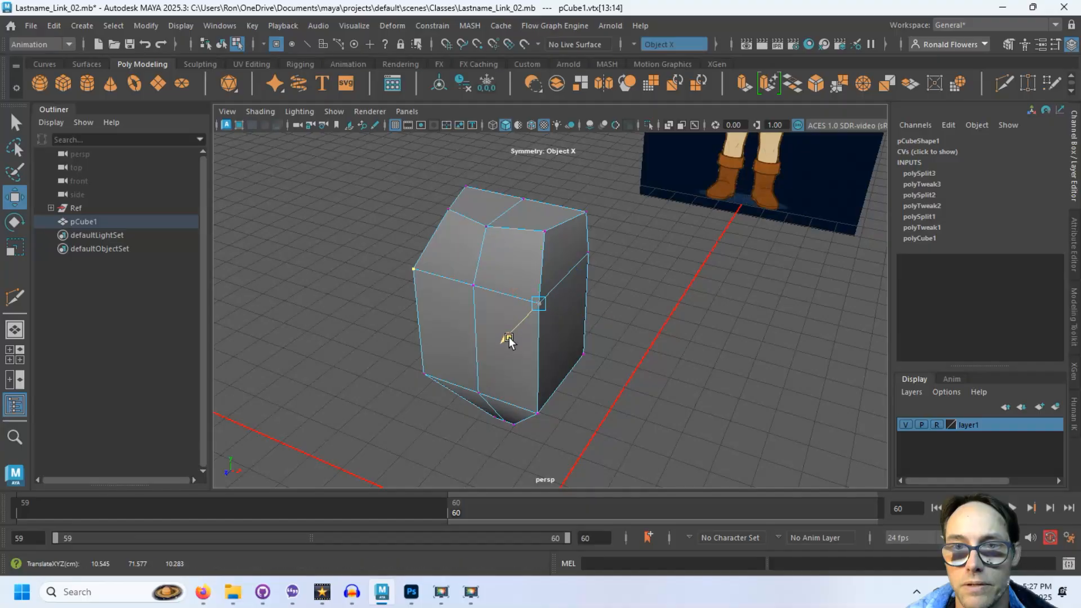
middle_click_drag(509, 337, 532, 331)
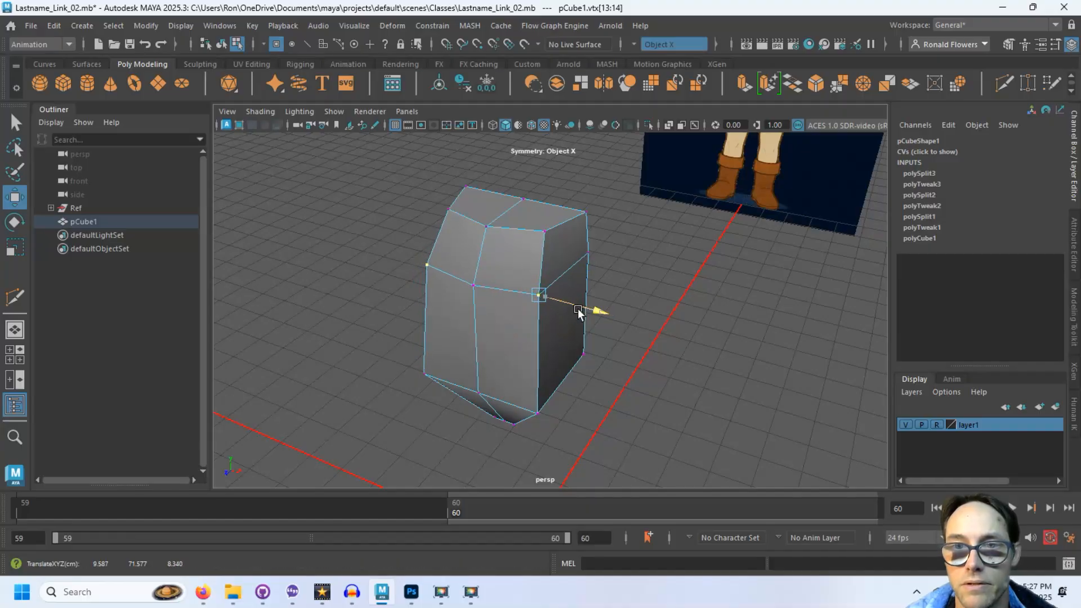
left_click_drag(577, 308, 495, 332, "alt")
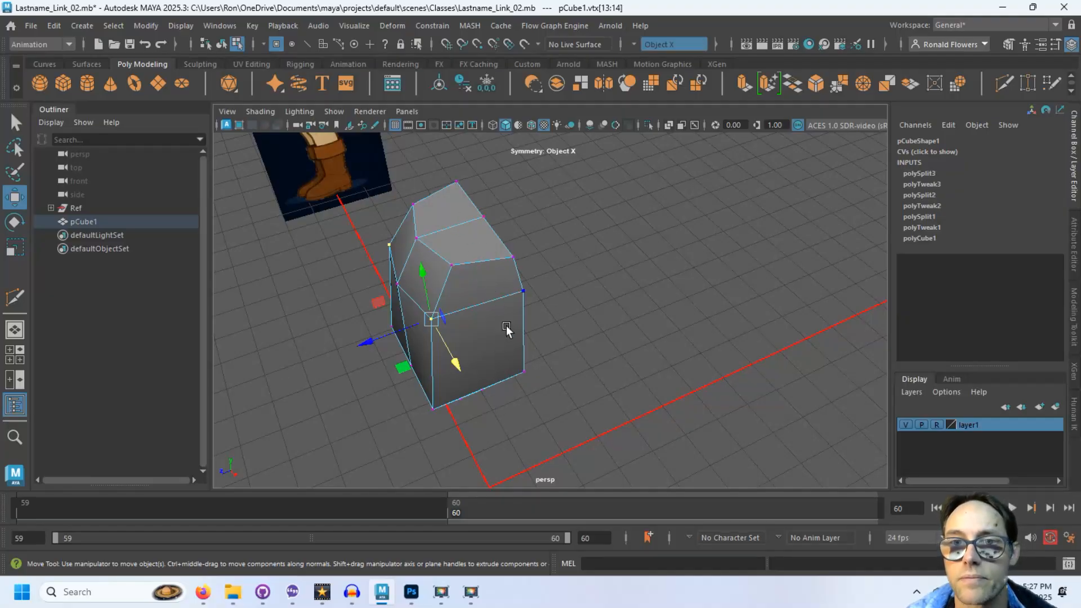
left_click_drag(506, 330, 566, 315, "alt")
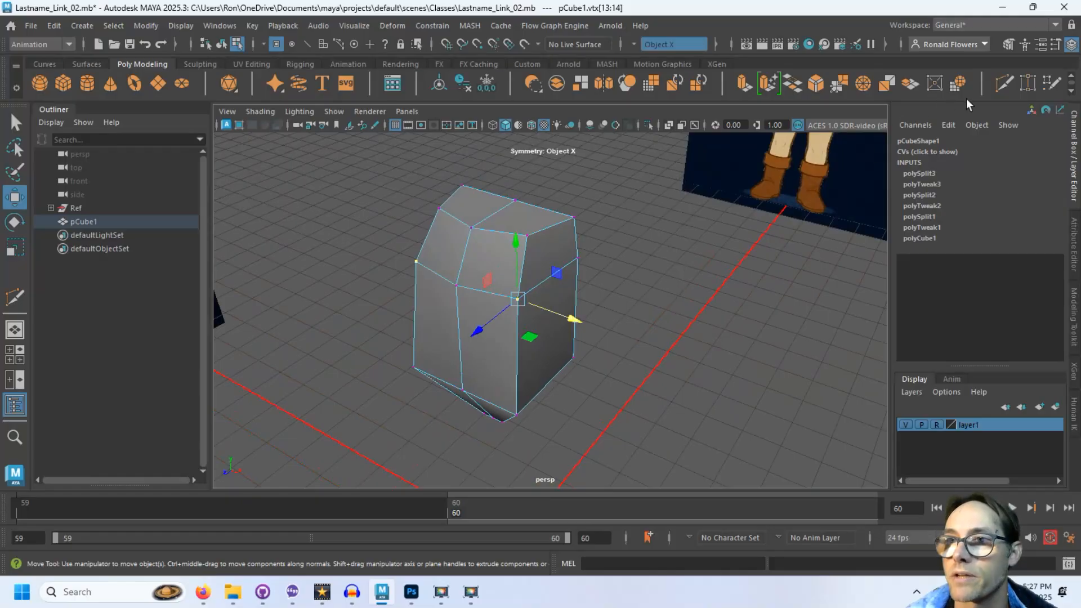
- Insert a vertical edge loop around the torso through the middle of its sides with Multi-Cut
left_click(1002, 84)
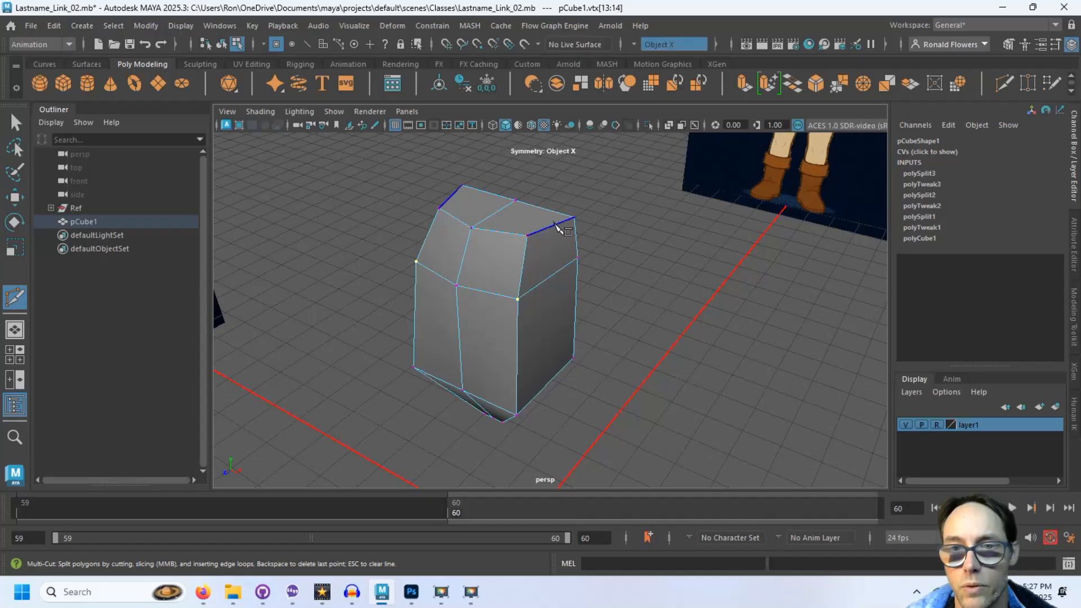
key("ctrl")
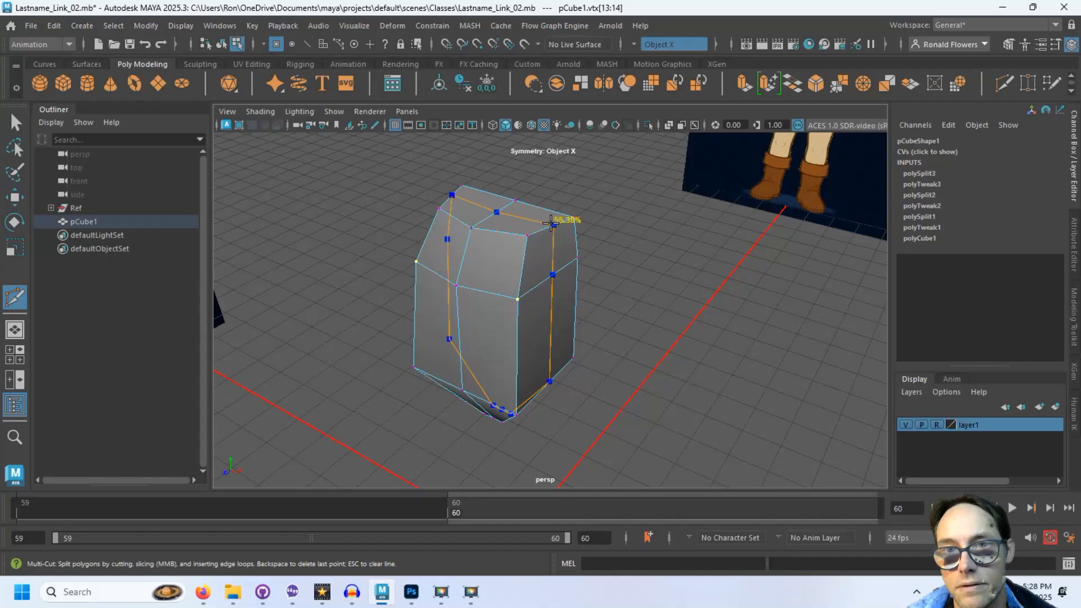
left_click(550, 224, "ctrl")
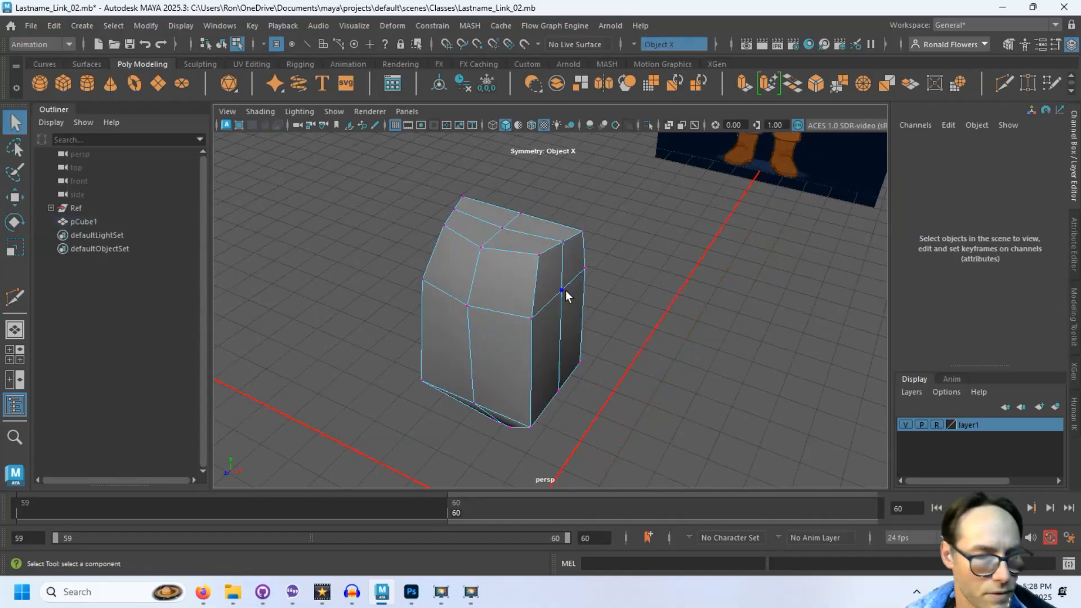
- Move the new side loop's vertices slightly outward at chest height and at the shoulder edge to round the sides
left_click(563, 289)
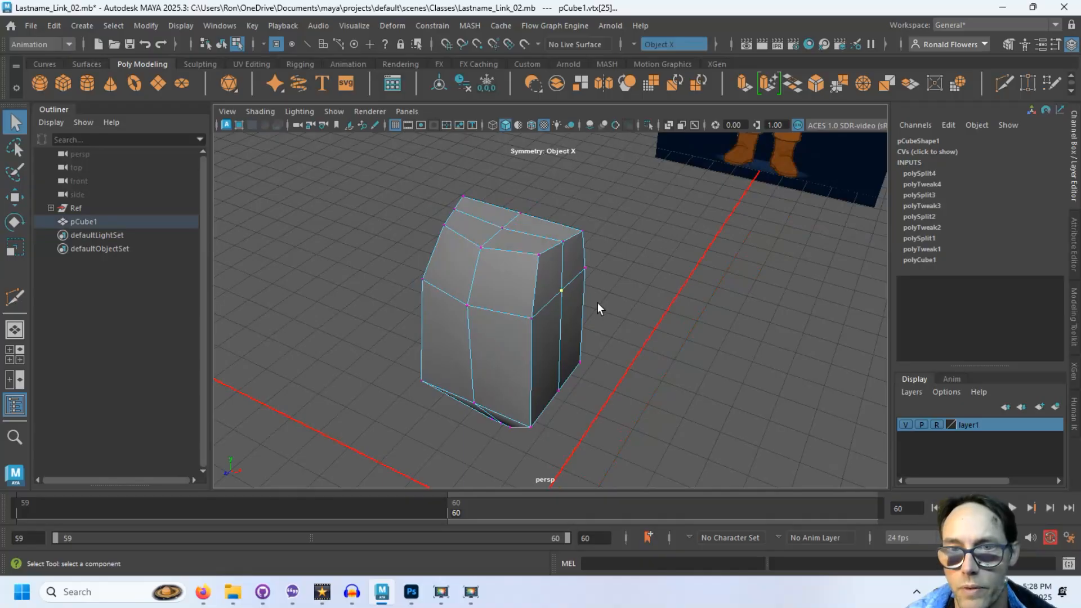
key("w")
left_click(562, 240)
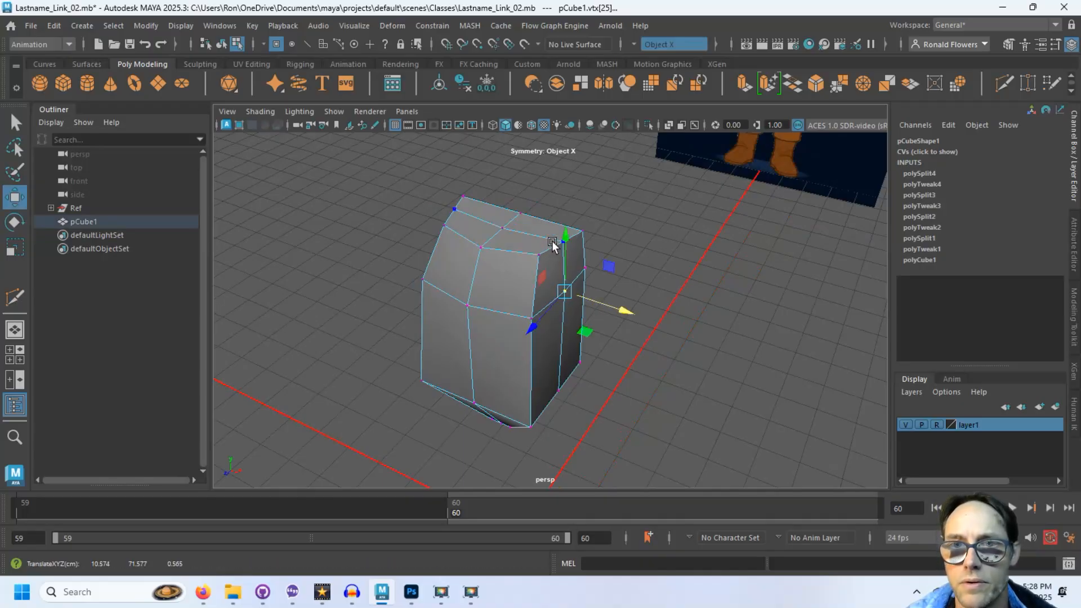
left_click_drag(612, 255, 614, 256)
- Move the front corner vertices of the loop below the waist inward to round the lower torso
left_click(535, 411)
left_click_drag(534, 411, 536, 321, "alt")
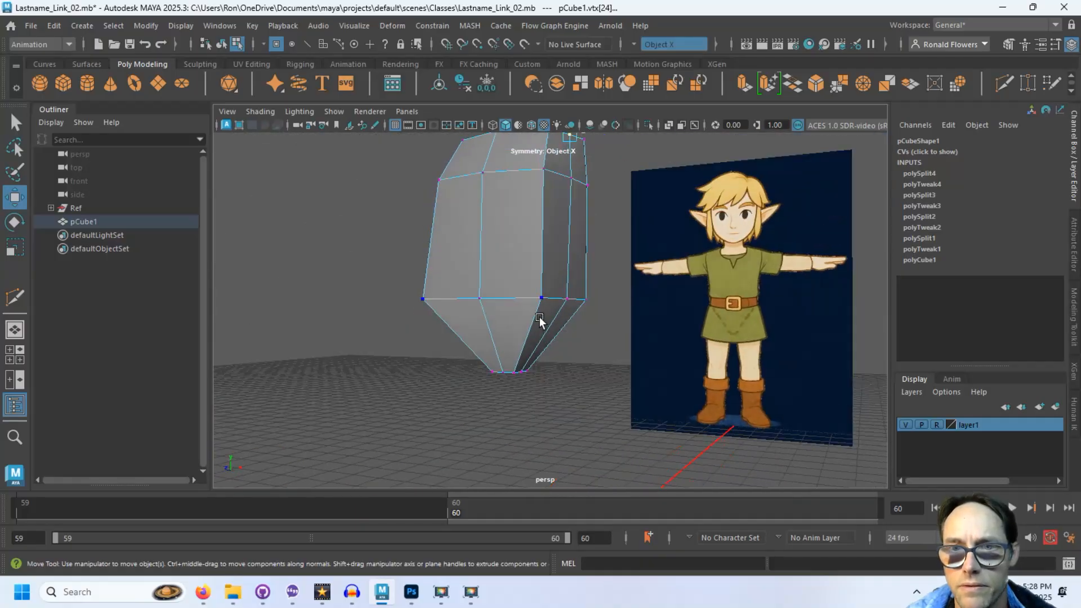
left_click_drag(645, 334, 586, 411, "alt")
left_click_drag(515, 432, 527, 425)
- Fine-tune the chest loop's front corner vertices by moving them slightly further inward and back
left_click_drag(638, 361, 595, 363, "alt")
left_click(482, 306)
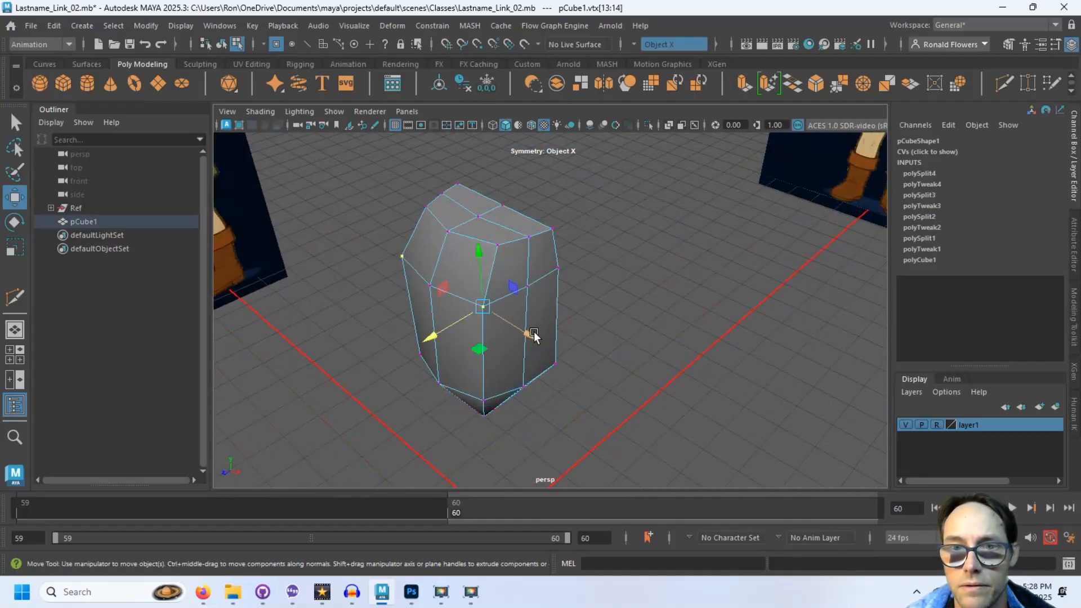
left_click_drag(533, 332, 530, 329)
left_click_drag(446, 327, 448, 327)
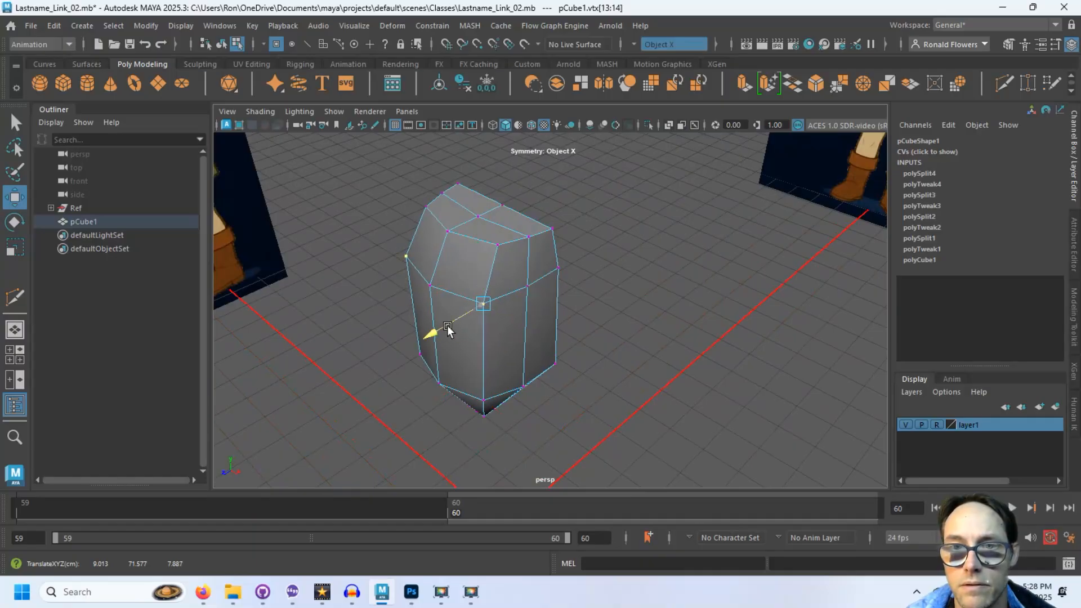
- Move the chest loop's back corner vertices forward to round the upper back
left_click_drag(627, 269, 572, 285, "alt")
left_click(506, 301)
left_click_drag(394, 268, 445, 301)
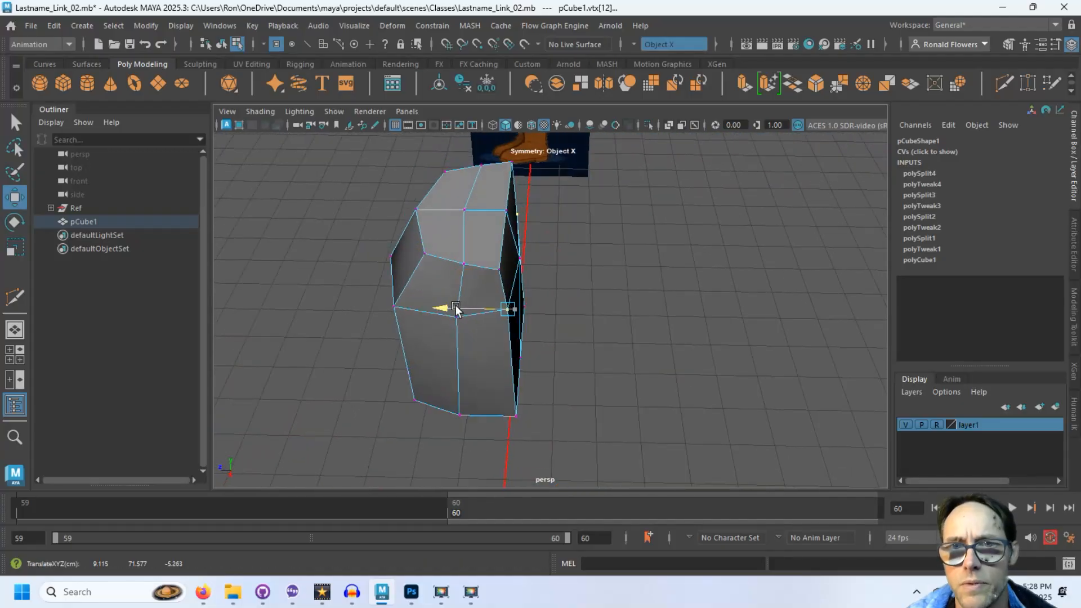
- Move the torso's top back corner vertices forward and inward to round the back of the shoulders
left_click_drag(662, 298, 565, 295, "alt")
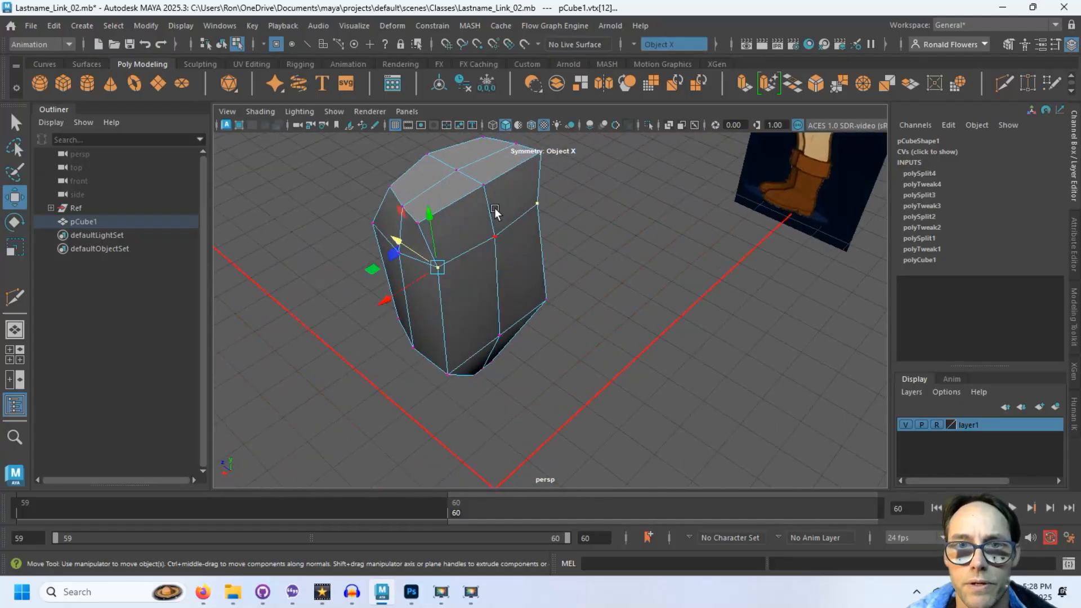
left_click(411, 217)
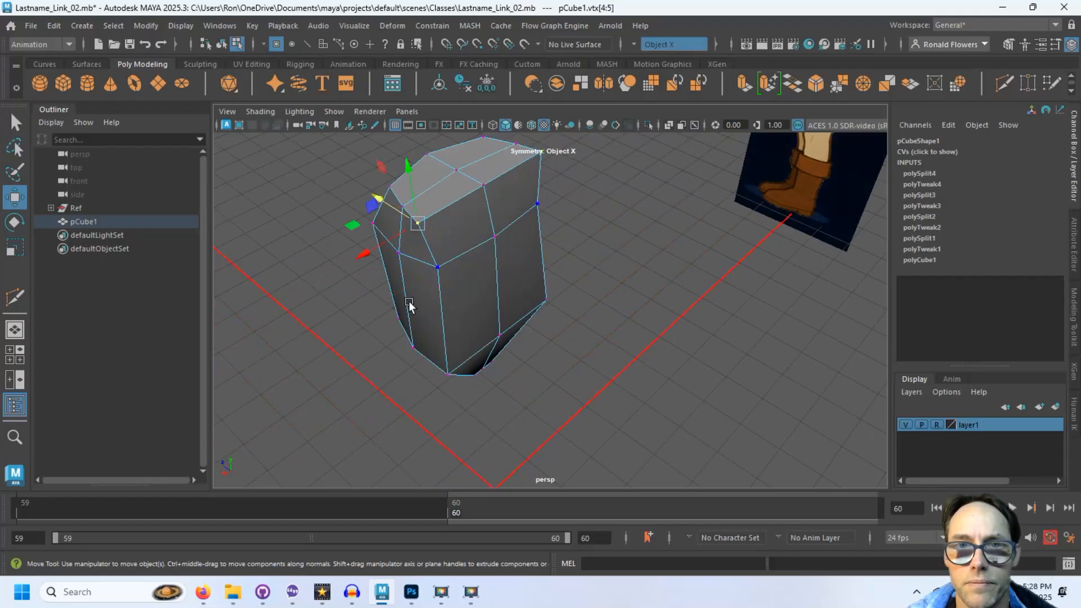
left_click_drag(411, 304, 490, 318, "alt")
left_click_drag(535, 226, 511, 306)
left_click(520, 311)
- Move the lower loop's back corner vertices inward to round the lower back, and check the torso from all around
left_click_drag(619, 354, 593, 359, "alt")
left_click_drag(449, 360, 642, 380)
mouse_move(600, 337)
left_mouse_down()
mouse_move(587, 332)
mouse_move(646, 342)
mouse_move(545, 335)
mouse_move(603, 338)
mouse_move(610, 328)
left_mouse_up()
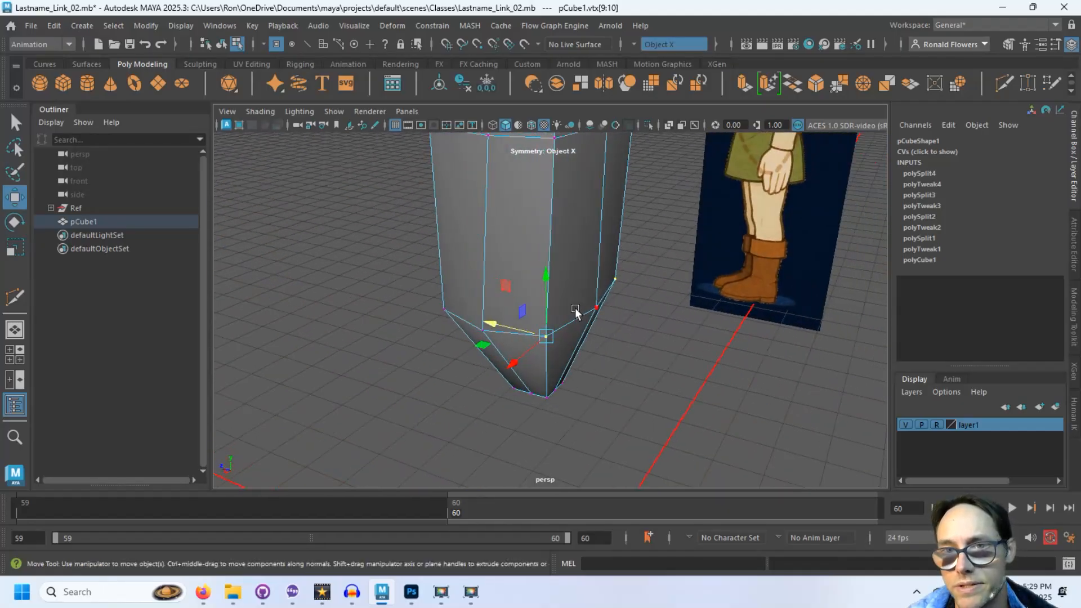
left_click_drag(644, 363, 714, 398, "alt")
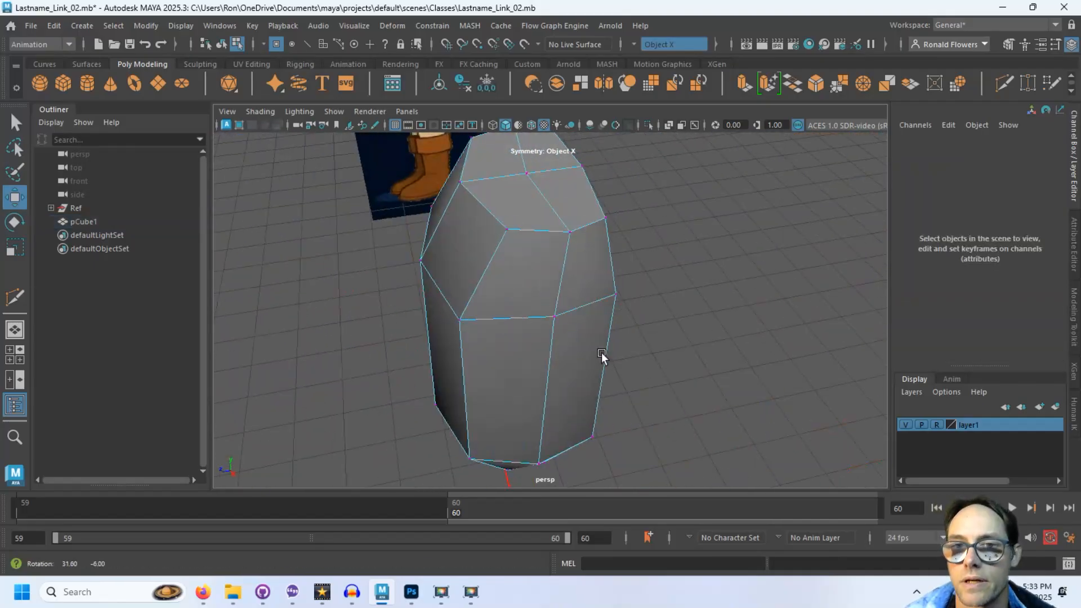
left_click_drag(601, 352, 729, 361, "alt")
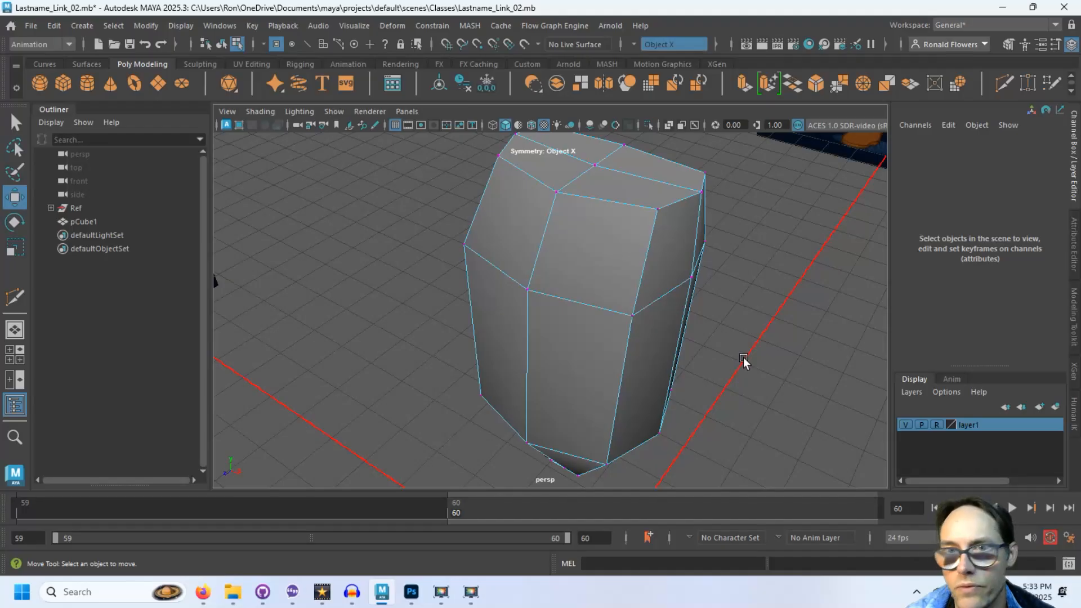
- Select the whole horizontal chest loop in the front view and lower it to the underside of the sleeves
key("space")
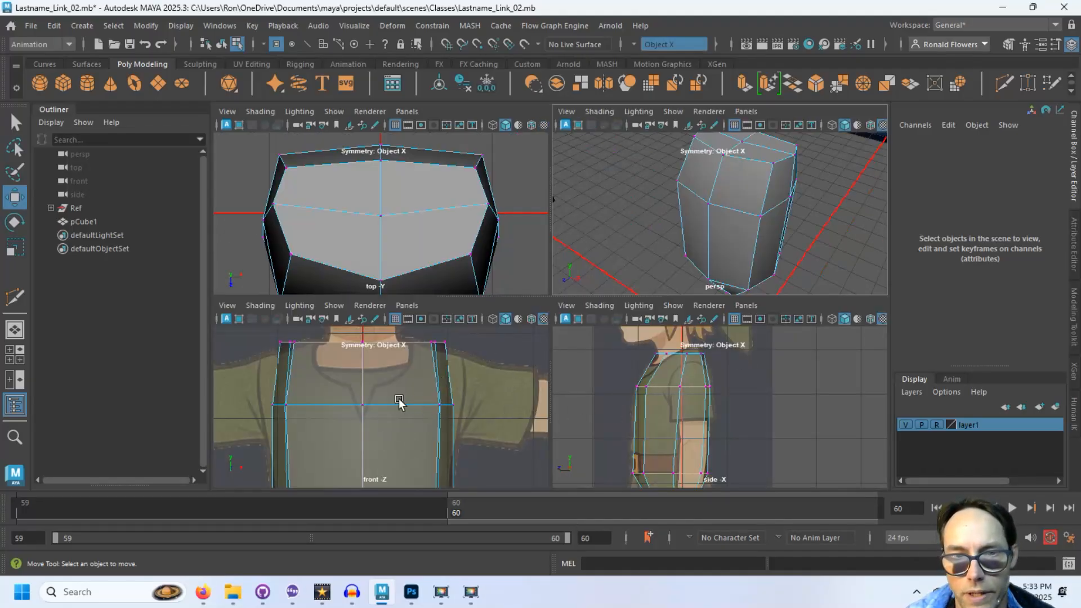
left_click_drag(251, 386, 474, 424)
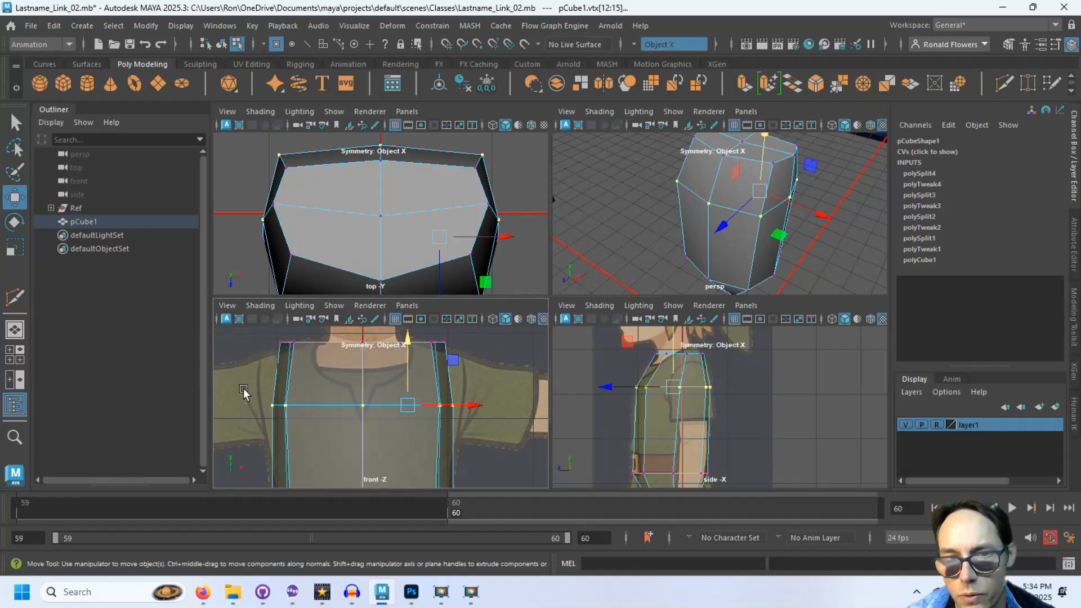
left_click_drag(243, 389, 509, 429)
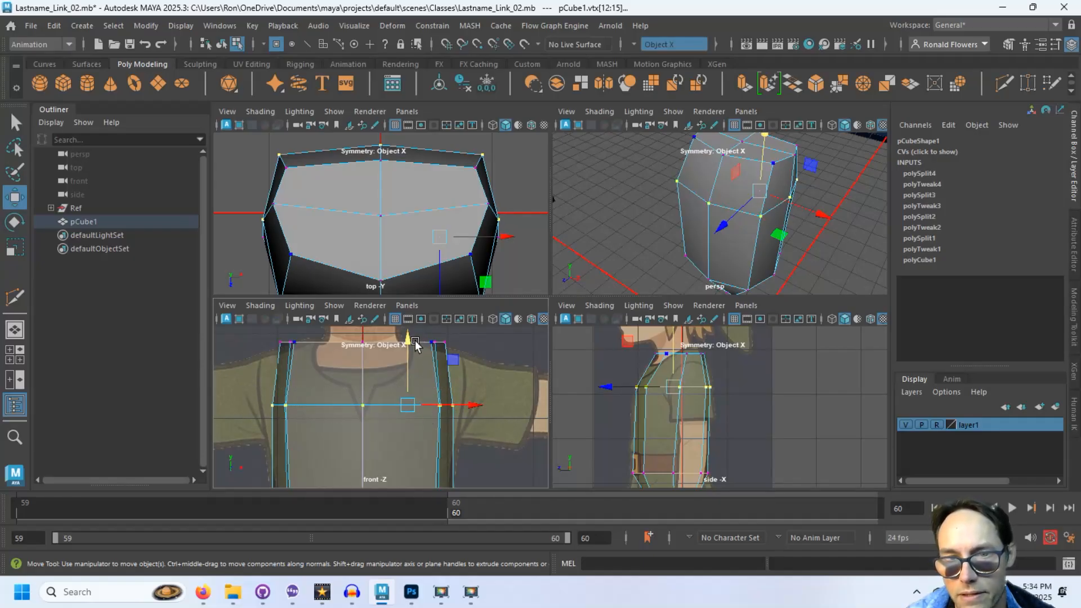
left_click_drag(416, 345, 406, 380)
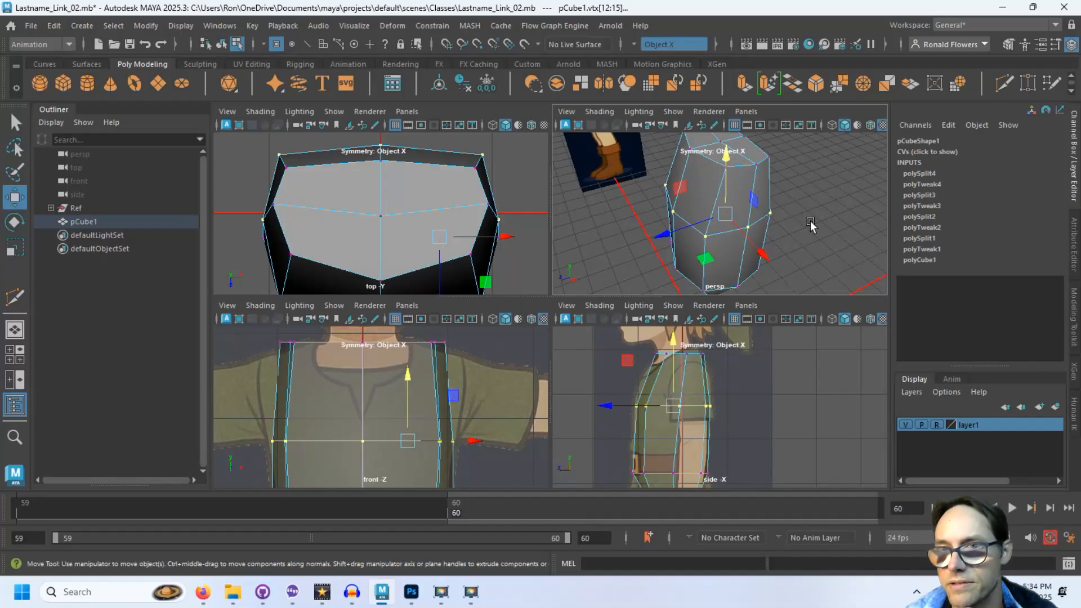
- Extrude the two upper side faces on each side of the torso outward with a Local Translate Z of 2.714
key("F11")
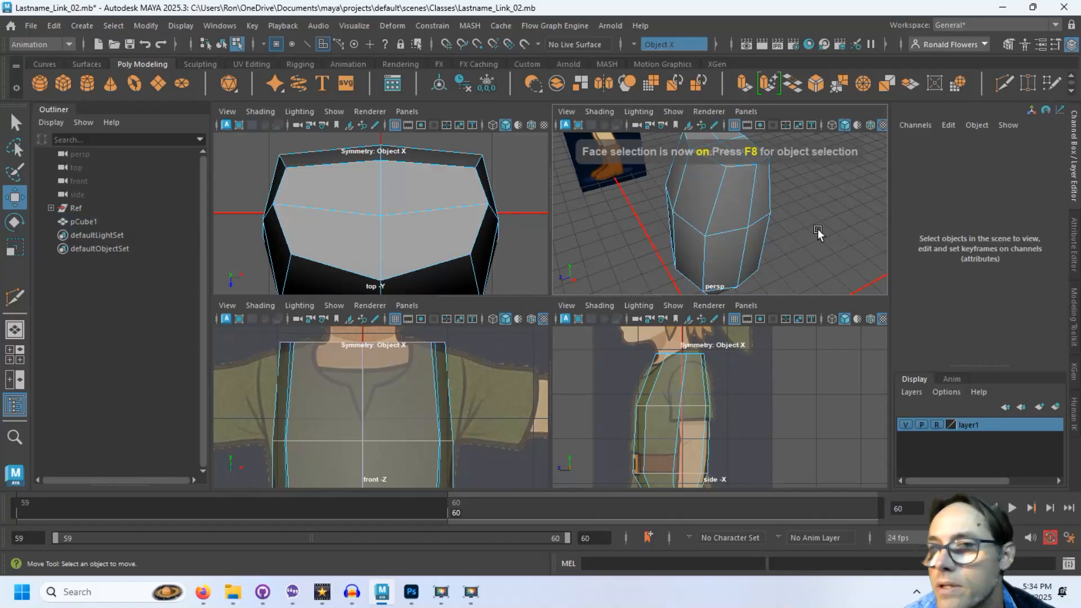
left_click(727, 210)
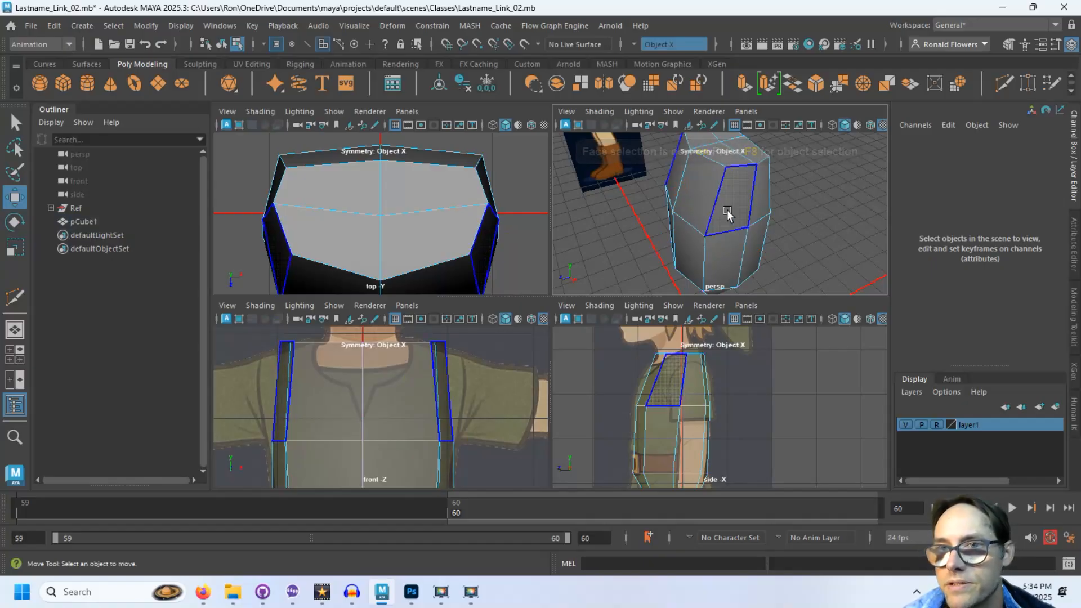
left_click(727, 211)
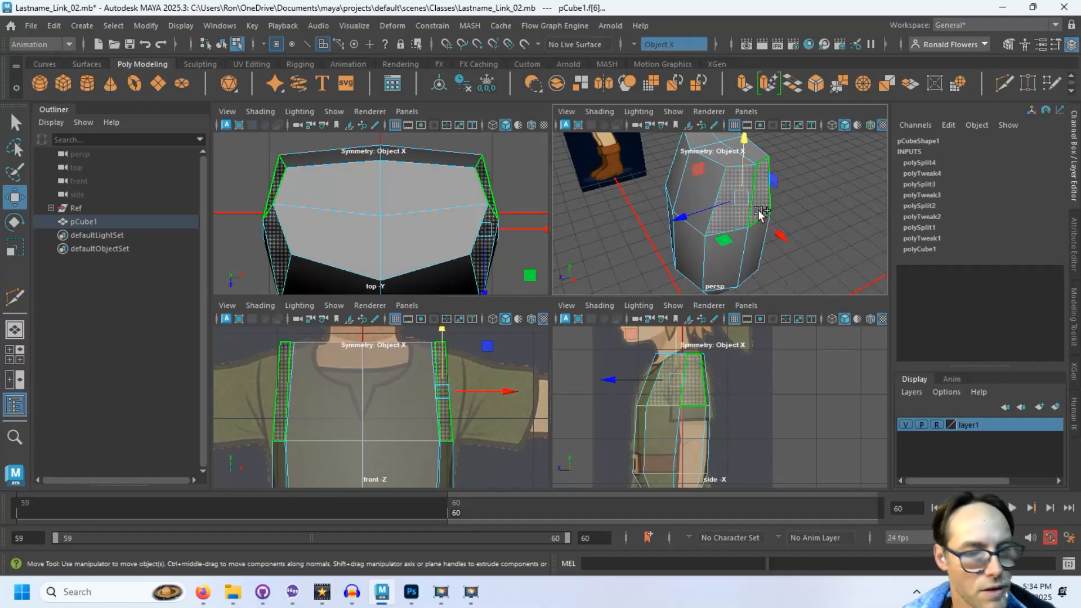
key("q")
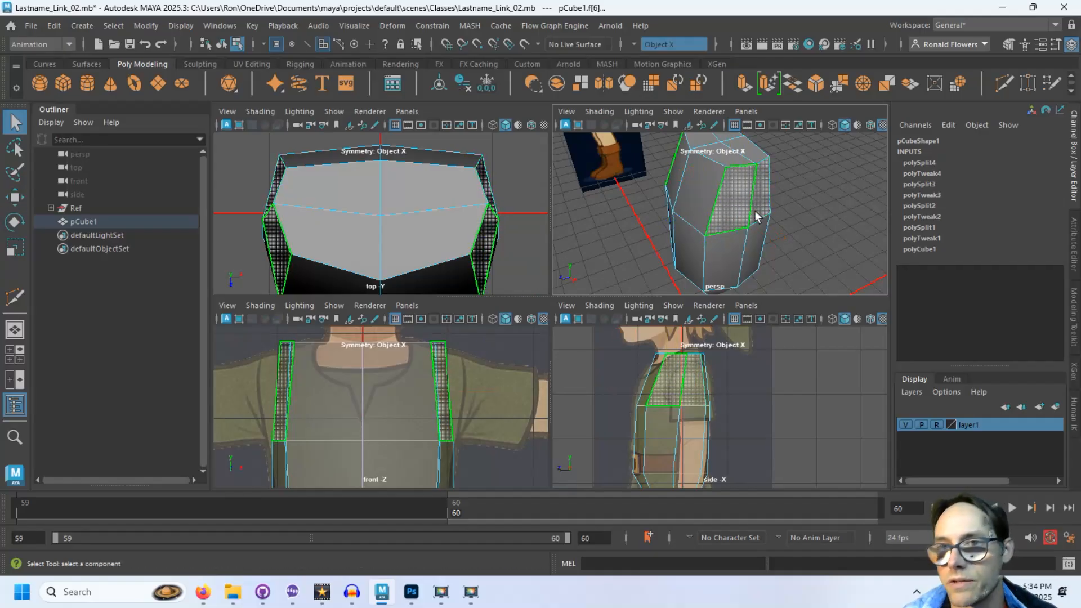
left_click(814, 207)
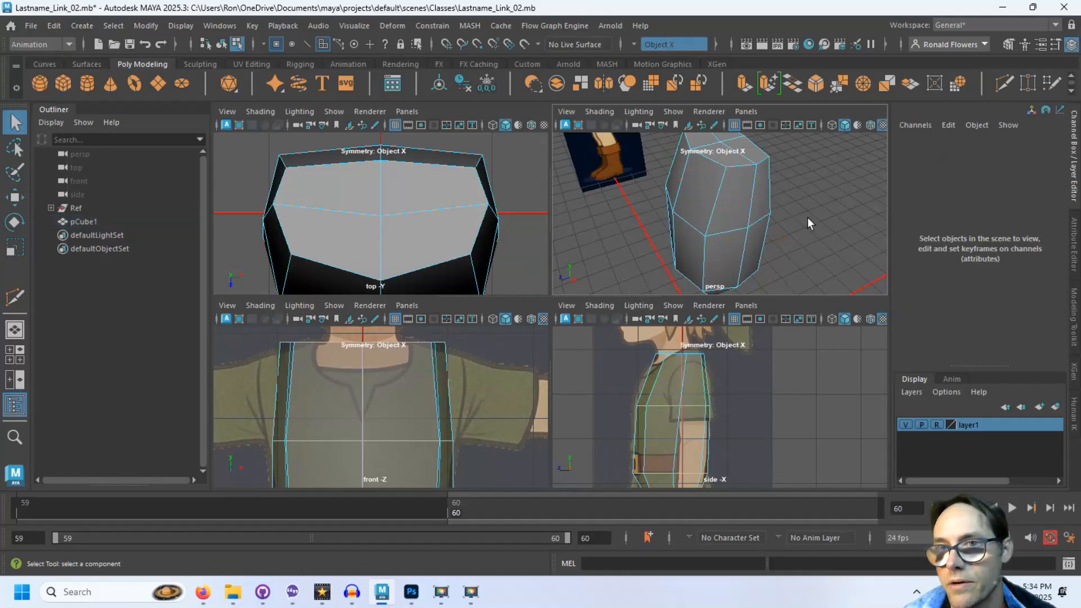
left_click(733, 207)
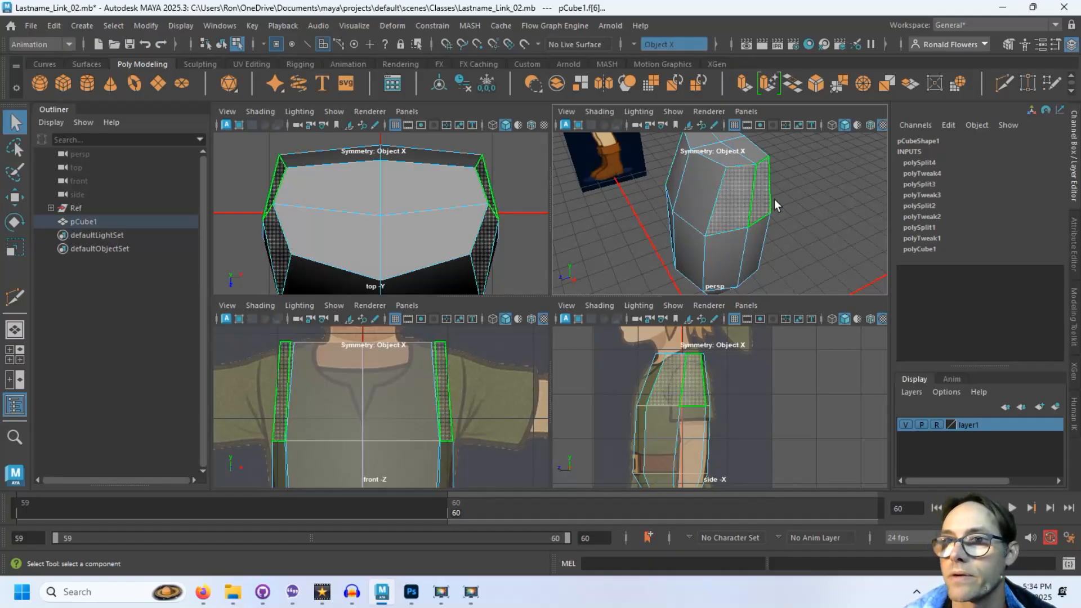
left_click(743, 84)
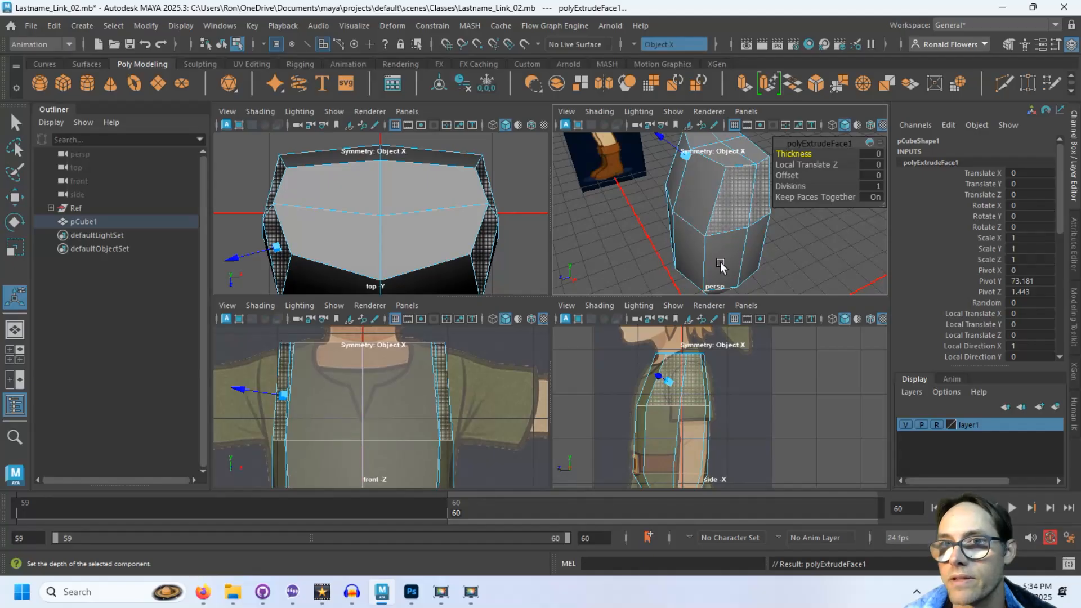
left_click_drag(755, 247, 770, 276, "alt")
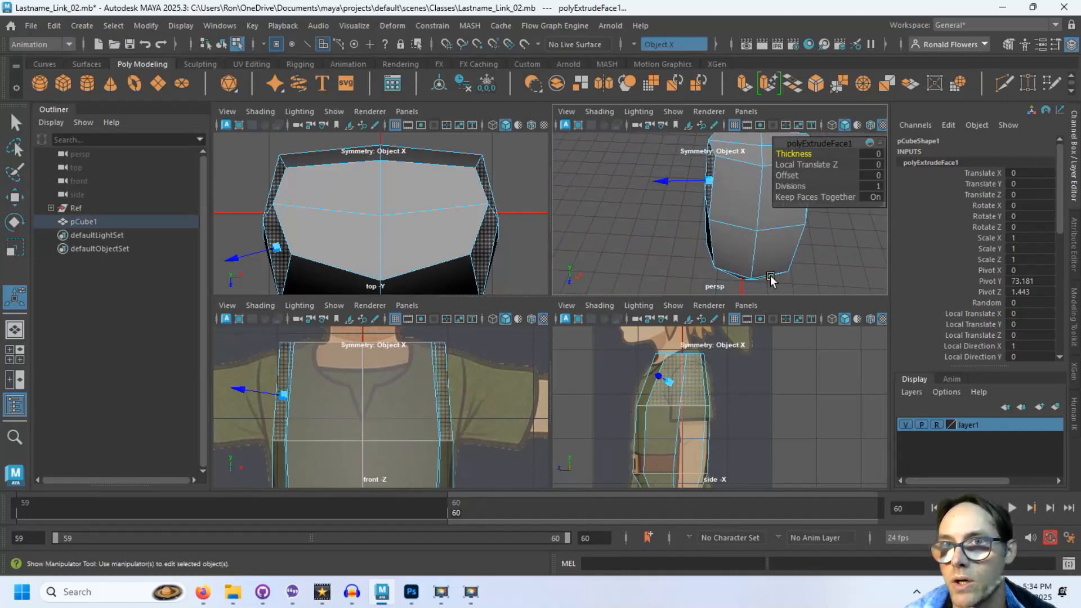
left_click_drag(632, 237, 679, 226, "alt")
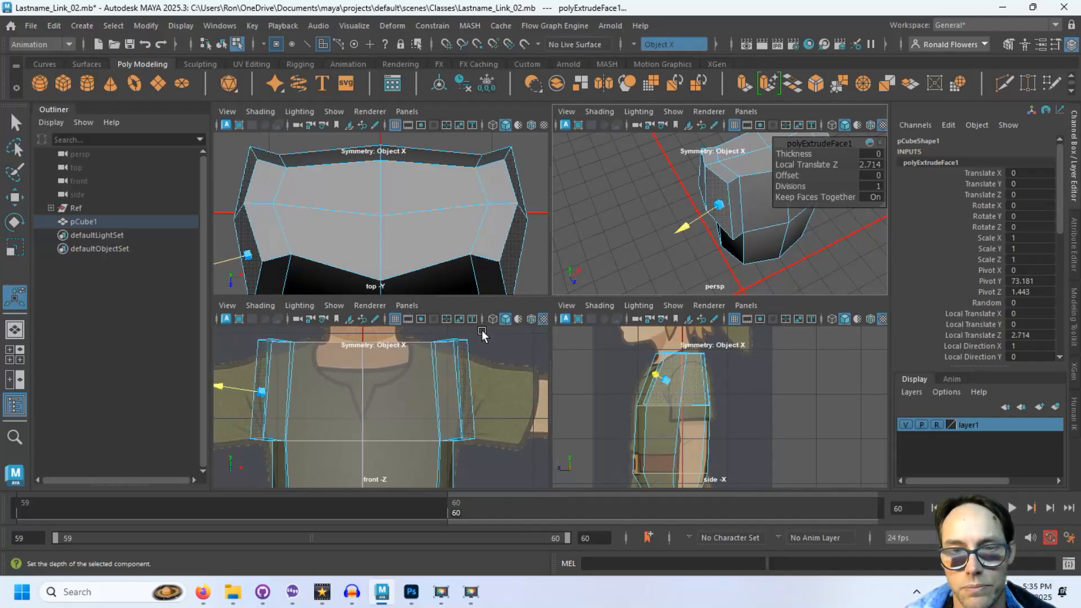
- Select the two end faces of each shoulder extrusion and scale them flat along X
middle_click_drag(408, 420, 477, 411, "alt")
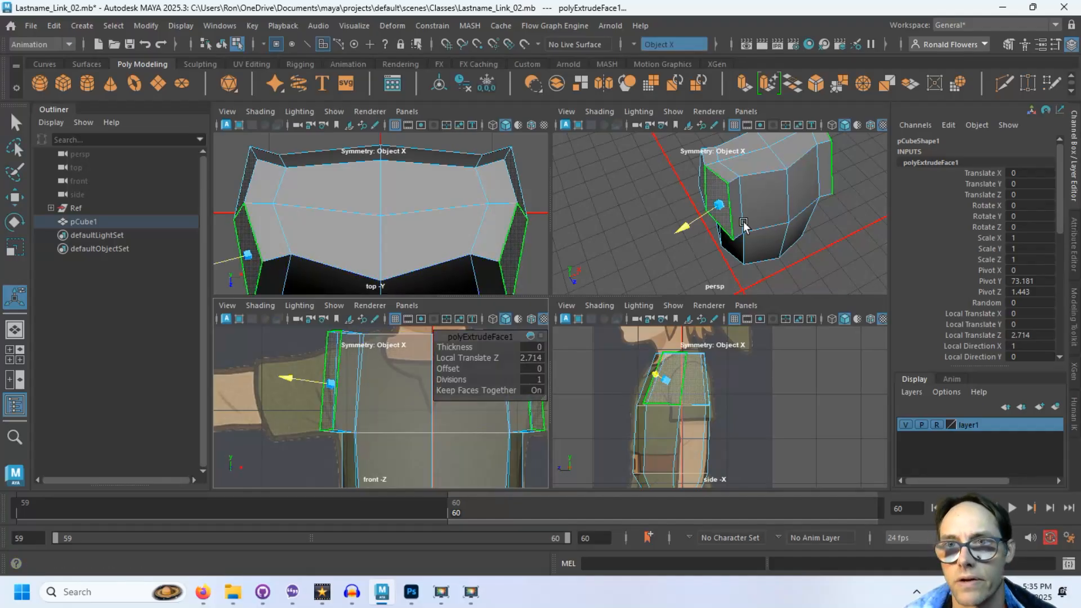
left_click(629, 248)
left_click_drag(629, 248, 673, 245, "alt")
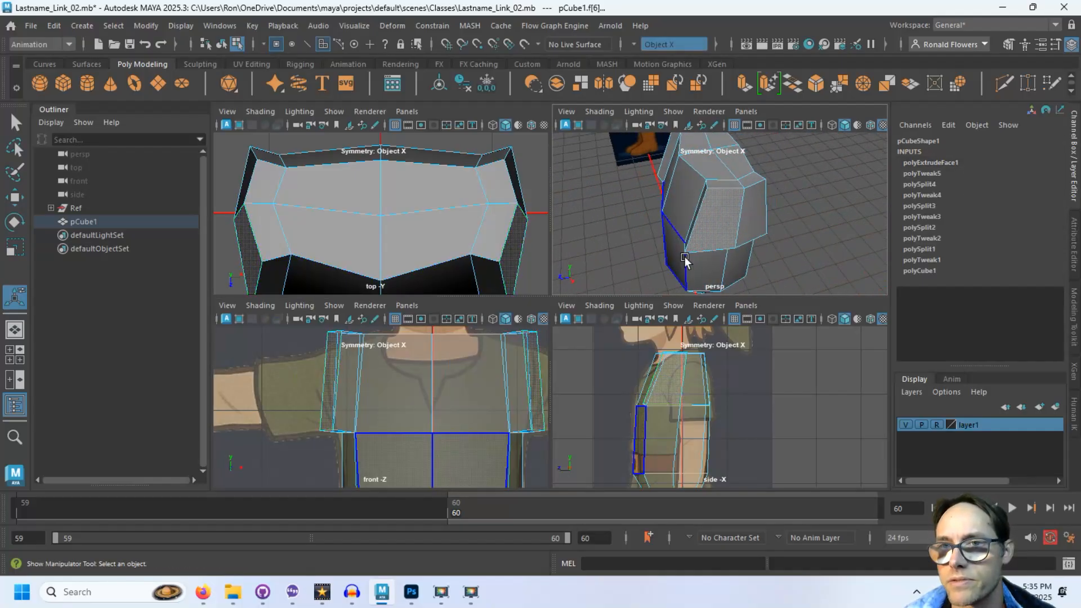
left_click(712, 229)
left_click(746, 229, "shift")
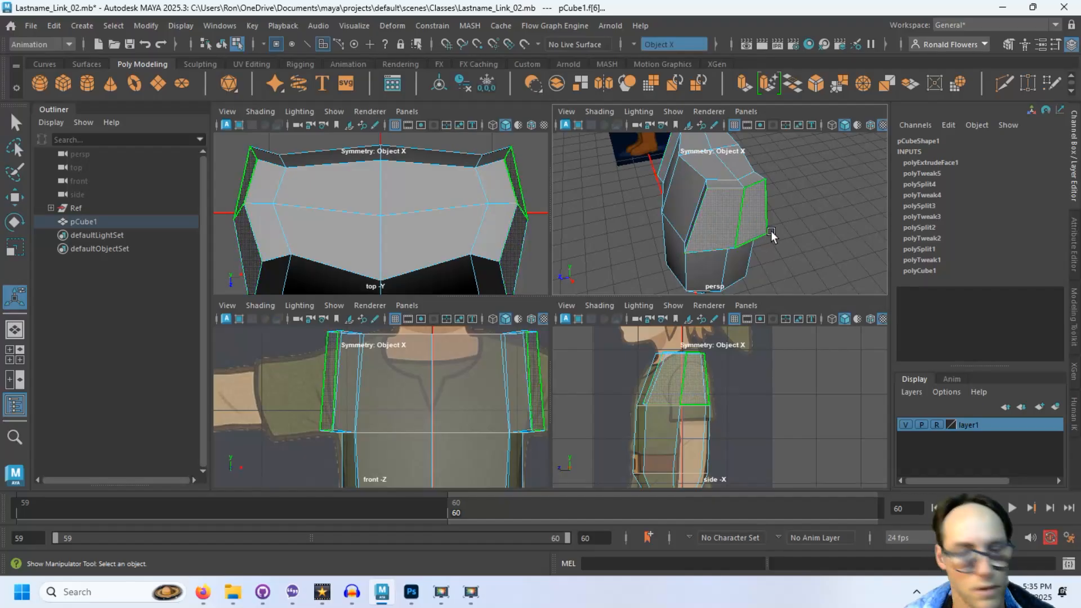
key("r")
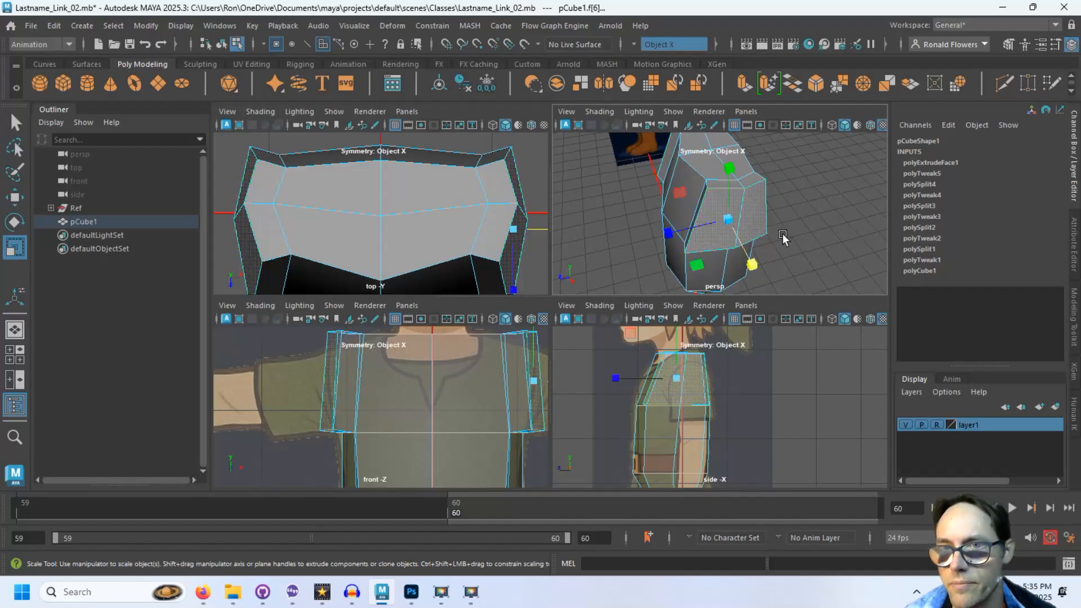
left_click_drag(758, 270, 600, 265)
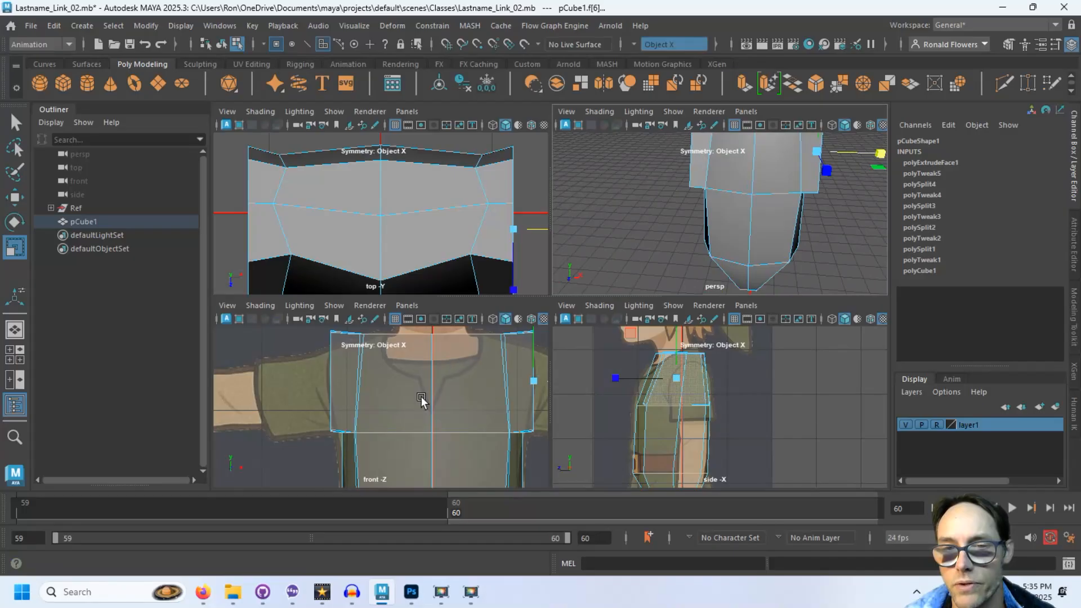
- Select the top outer shoulder vertices in the front view and lower them to about Y 77.3 cm to follow the sleeve slope
key("space")
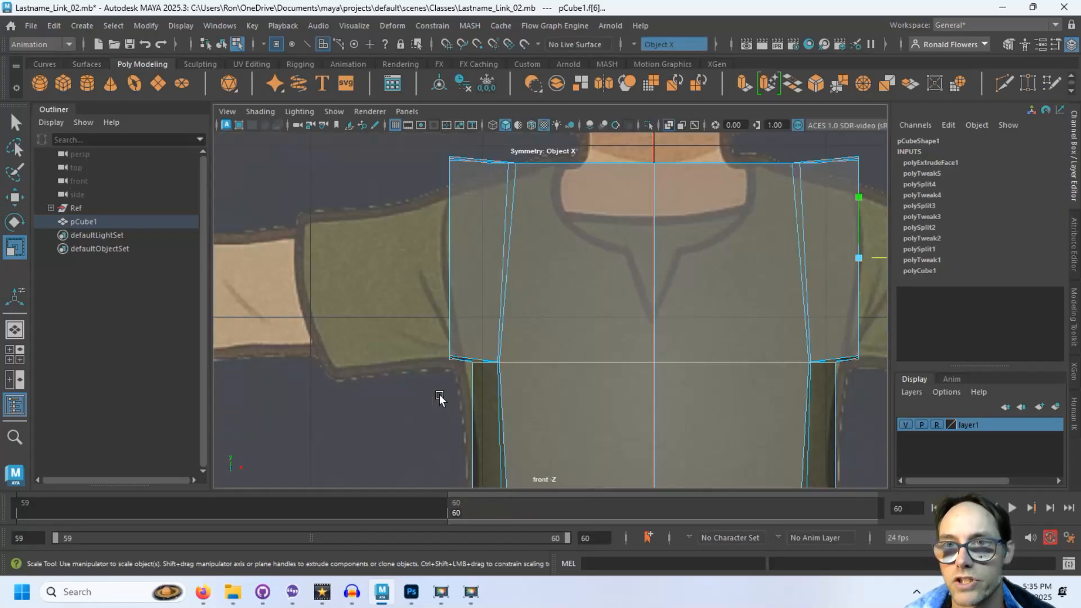
middle_click_drag(659, 306, 504, 350, "alt")
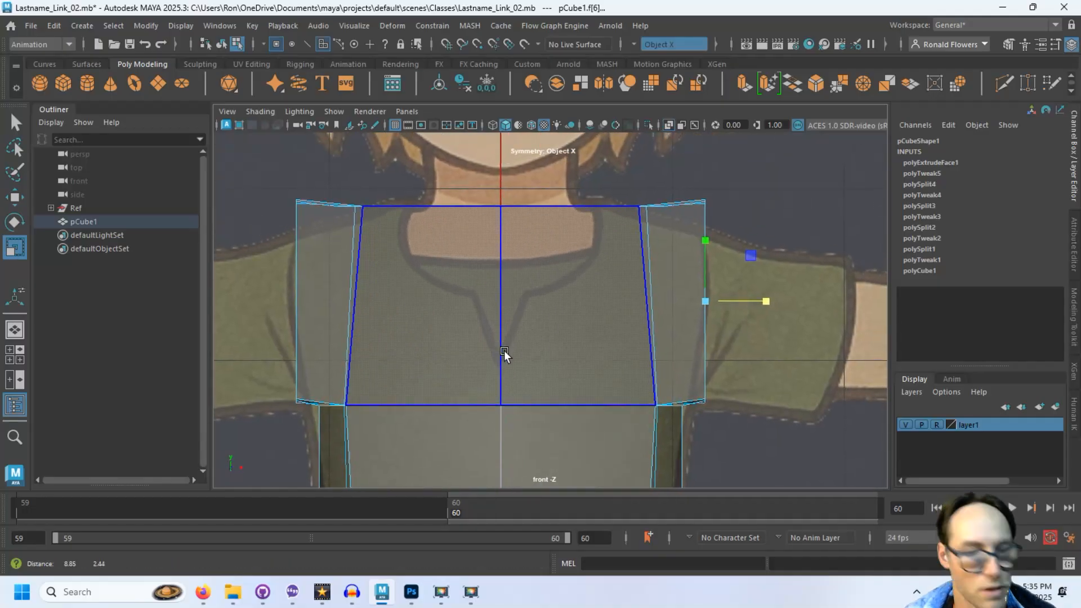
left_click(757, 210)
key("w")
key("space")
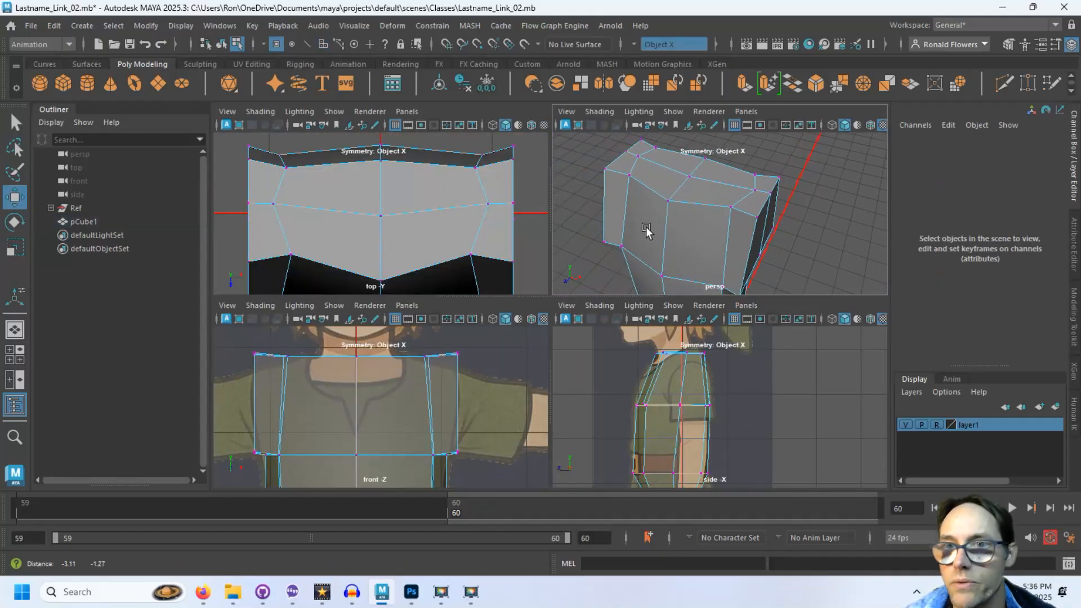
mouse_move(645, 231)
left_mouse_down("alt")
mouse_move(625, 233)
mouse_move(638, 238)
left_mouse_up("alt")
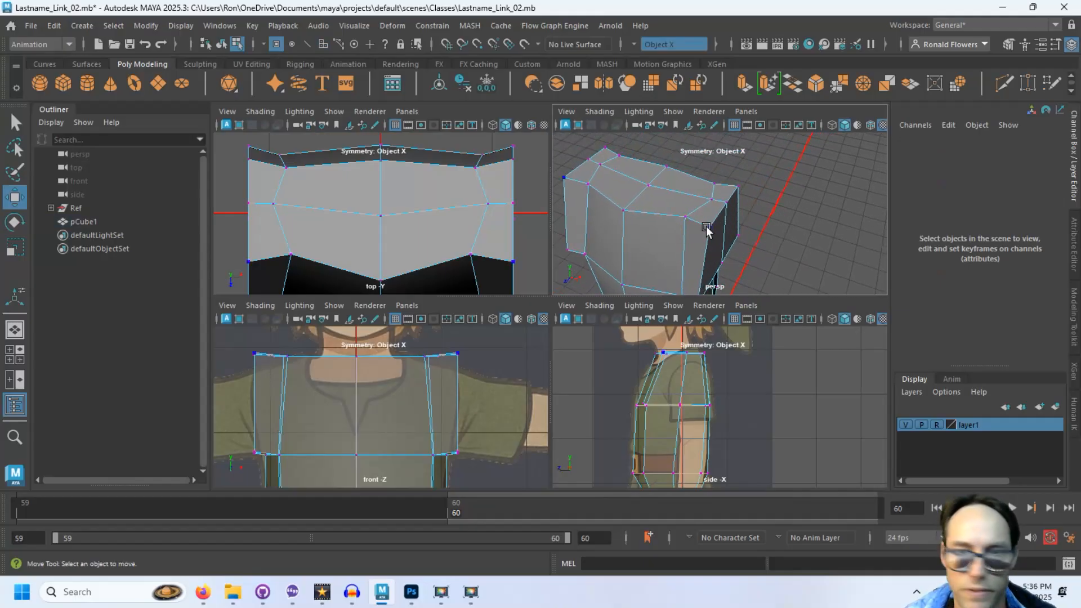
key("q")
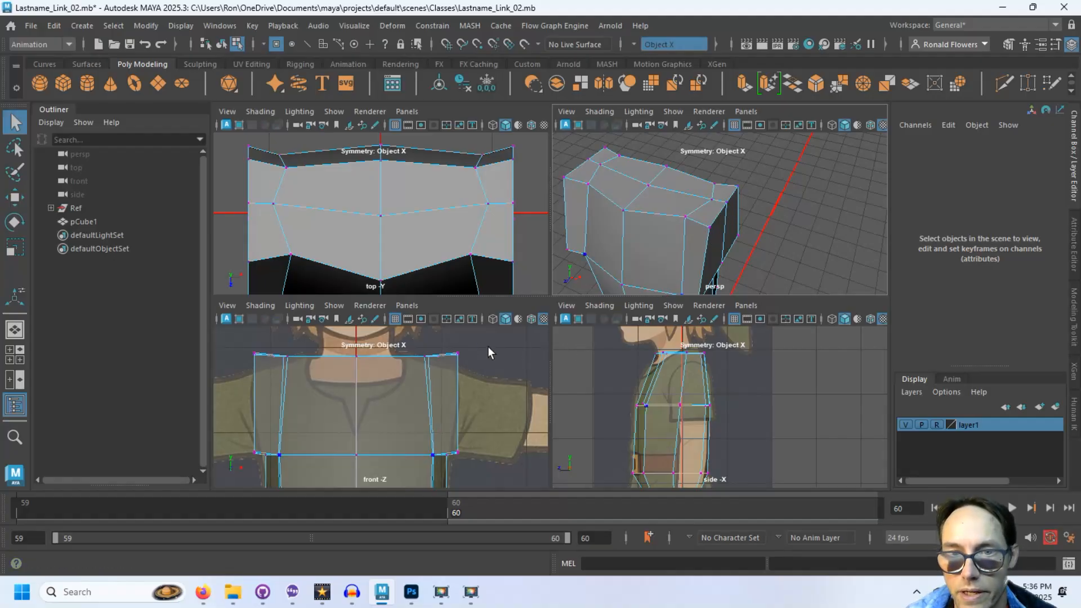
left_click_drag(453, 342, 471, 367)
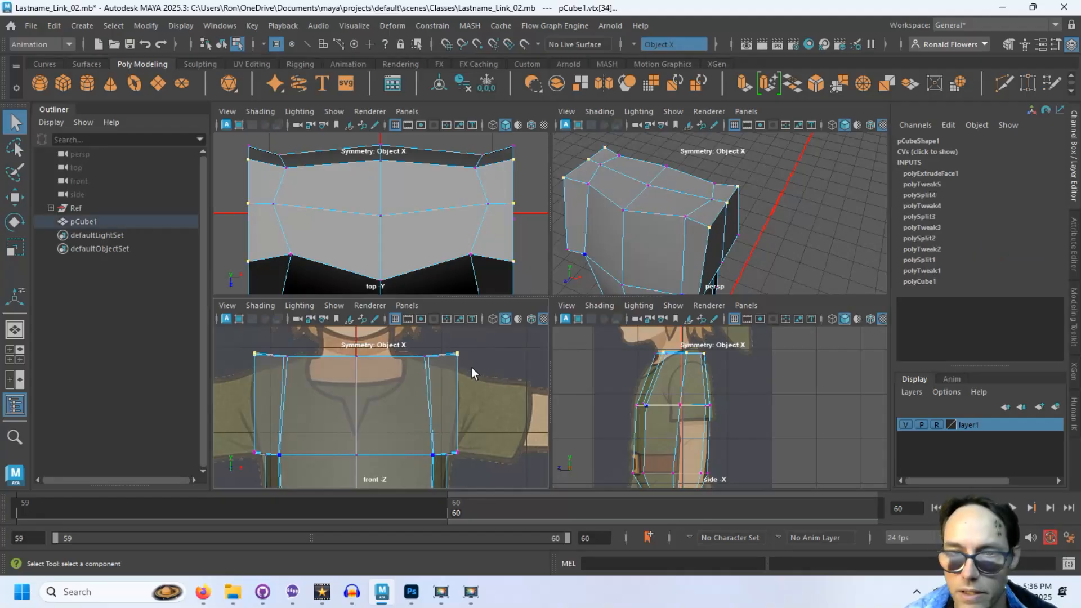
key("w")
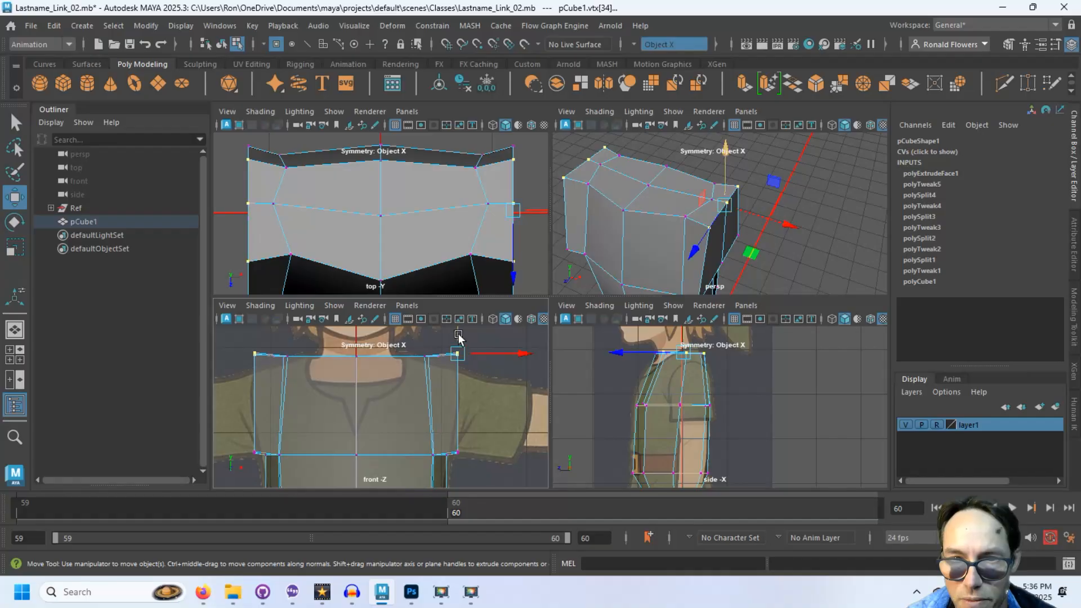
left_click_drag(459, 334, 460, 351)
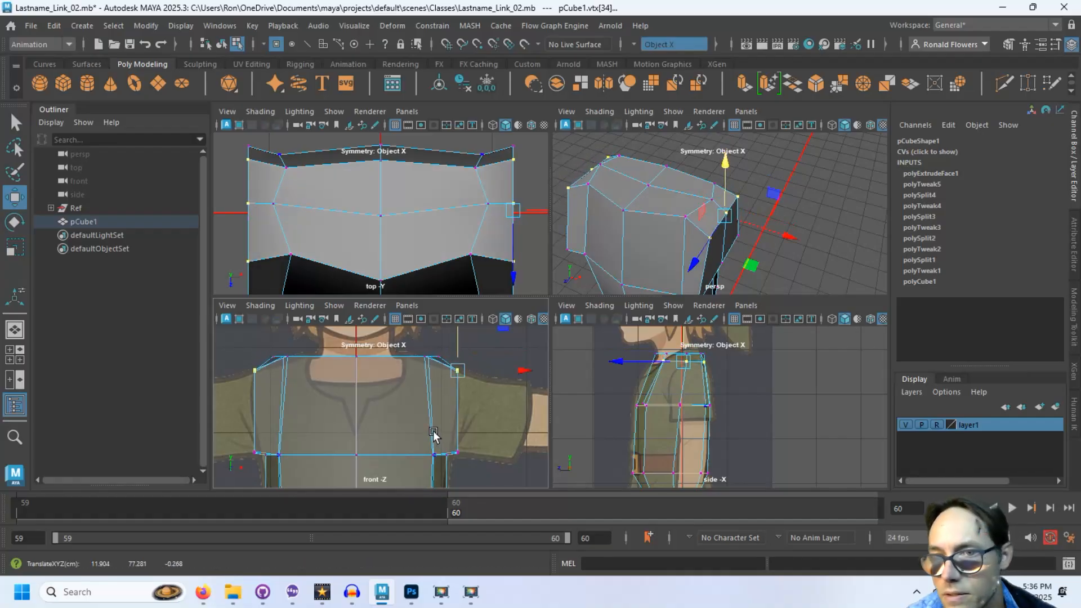
- Select the lower outer vertices of the shoulder ends in the front view and raise them slightly
middle_click_drag(435, 431, 438, 417, "alt")
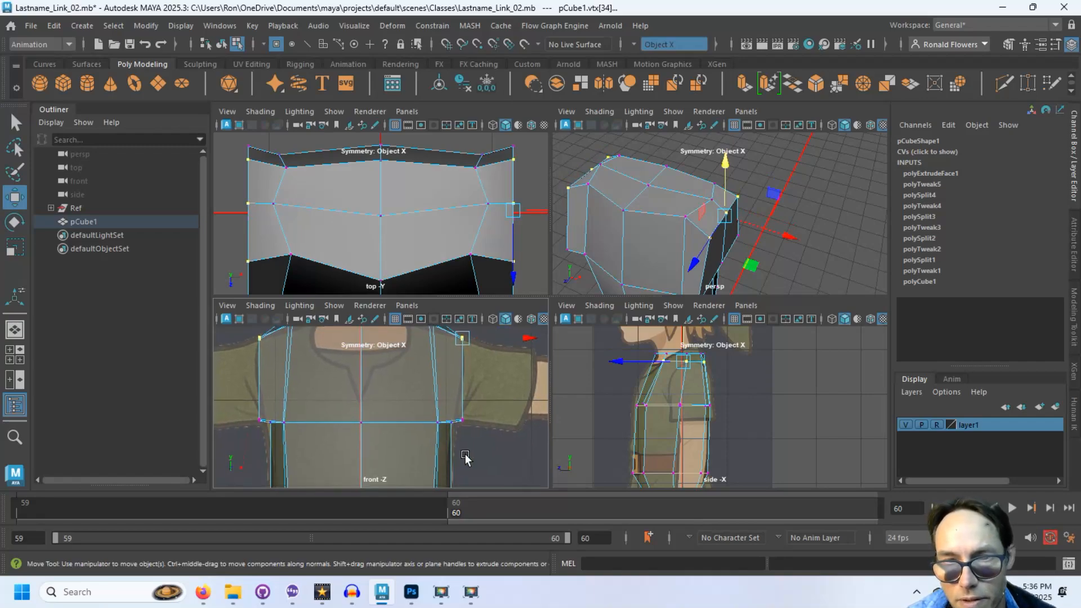
scroll(669, 233, "up", 8)
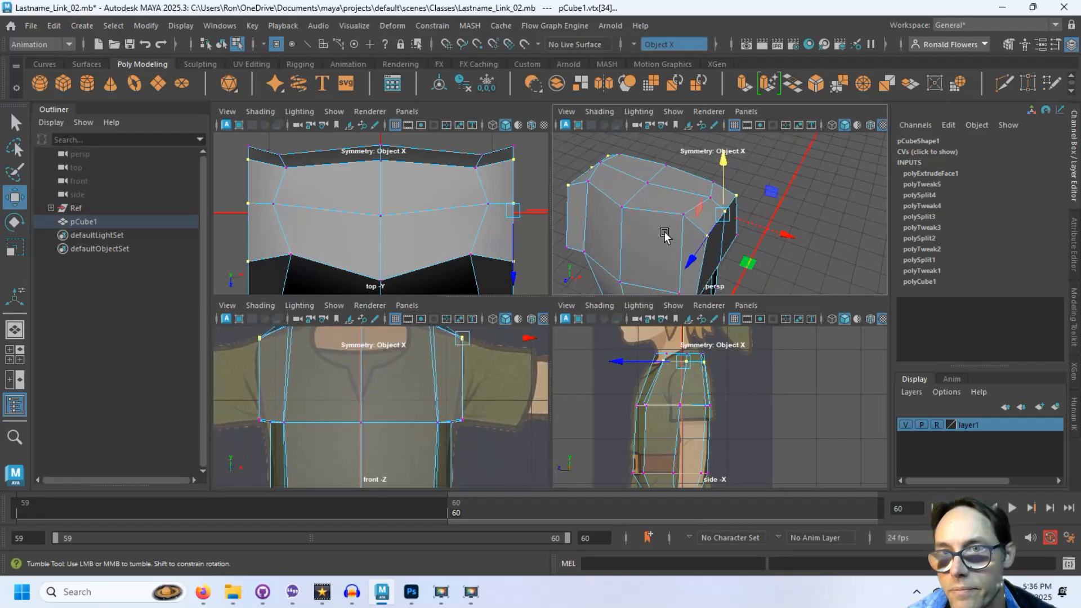
left_click_drag(680, 224, 639, 222, "alt")
left_click_drag(491, 400, 462, 359)
left_click_drag(707, 245, 676, 271, "alt")
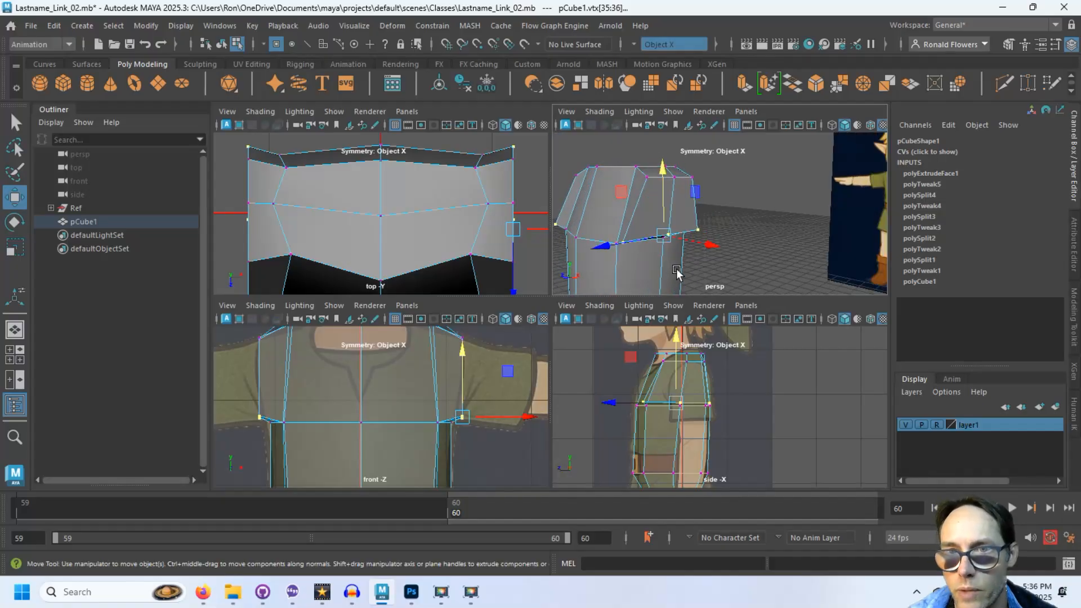
- Move the front lower corner vertices of the shoulder ends back and up, to about Y 69.1 cm and Z 6.2 cm
left_click(745, 217)
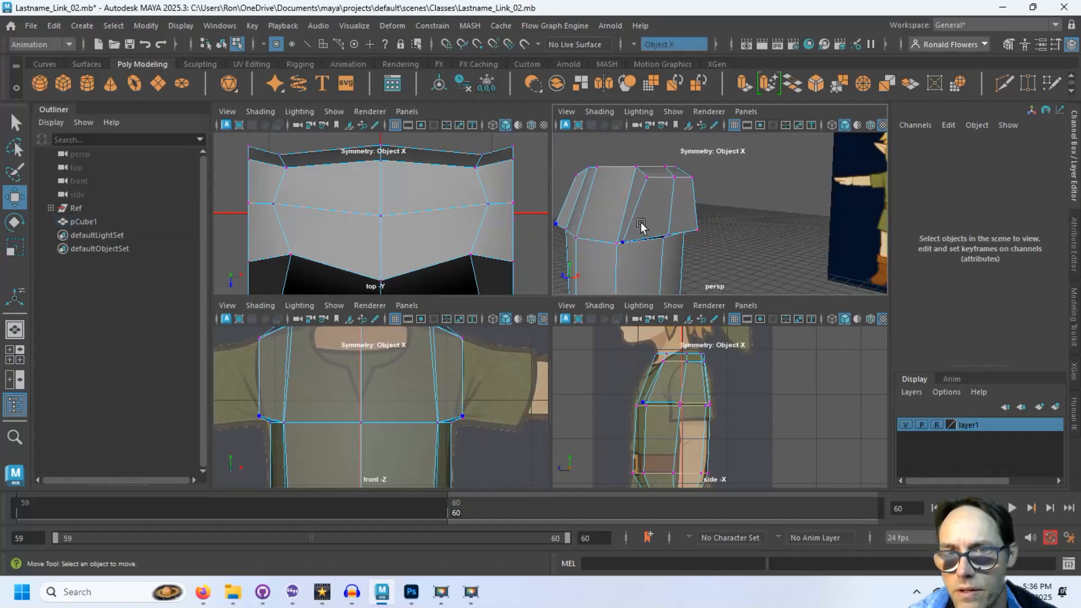
left_click(622, 242)
left_click_drag(588, 250, 591, 249)
left_click_drag(636, 205, 636, 199)
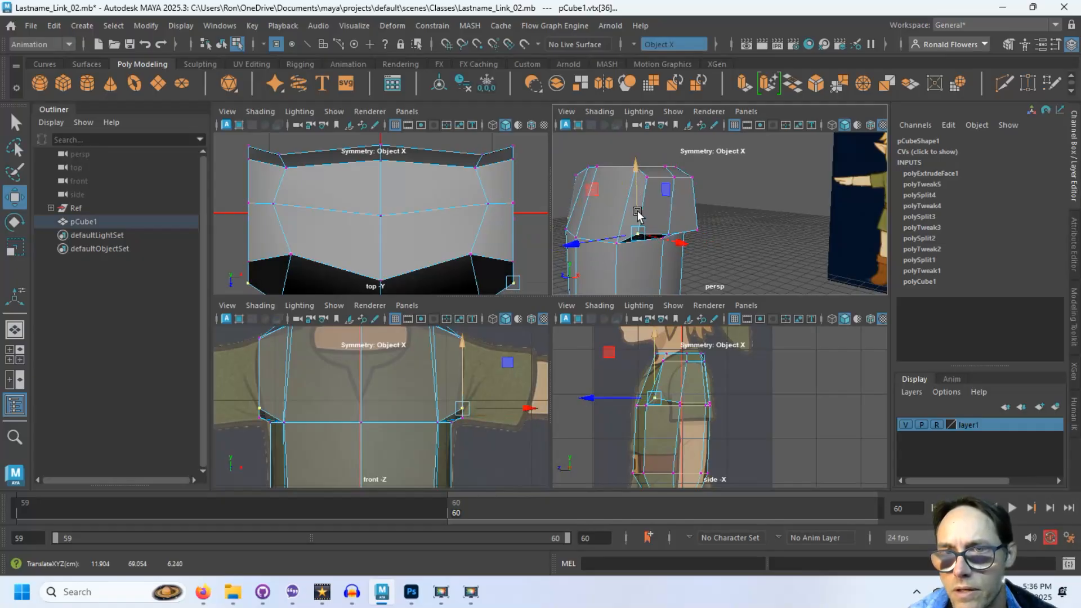
- Move the back lower corner vertices of the shoulder ends forward to about Z -4.7 cm and raise them slightly, checking the underside
left_click_drag(701, 231, 831, 233, "alt")
left_click(717, 243)
left_click_drag(690, 251, 679, 252)
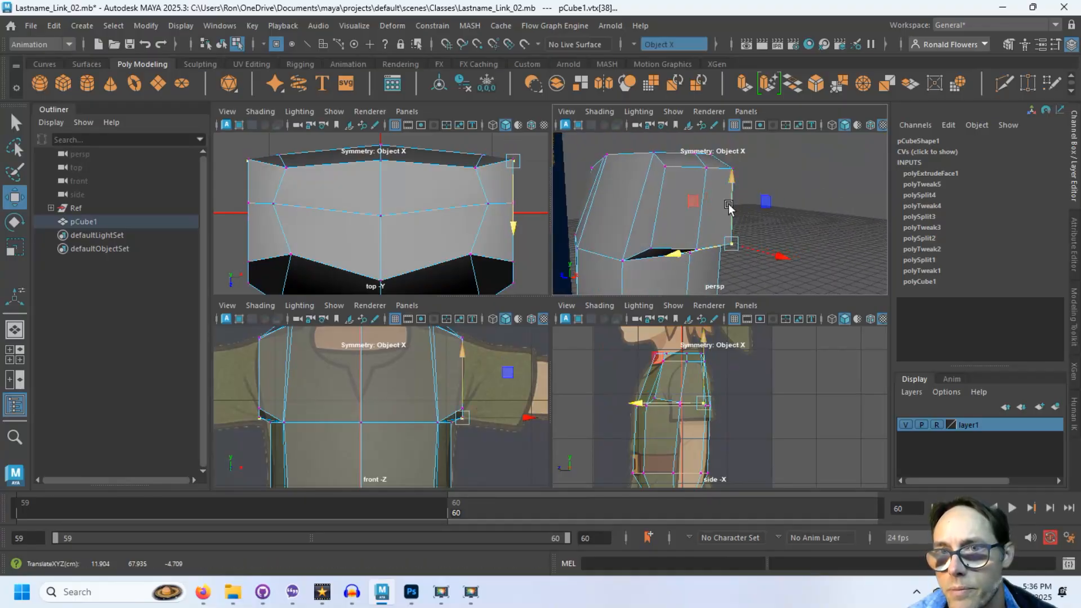
left_click_drag(730, 204, 732, 196)
left_click_drag(784, 238, 703, 224, "alt")
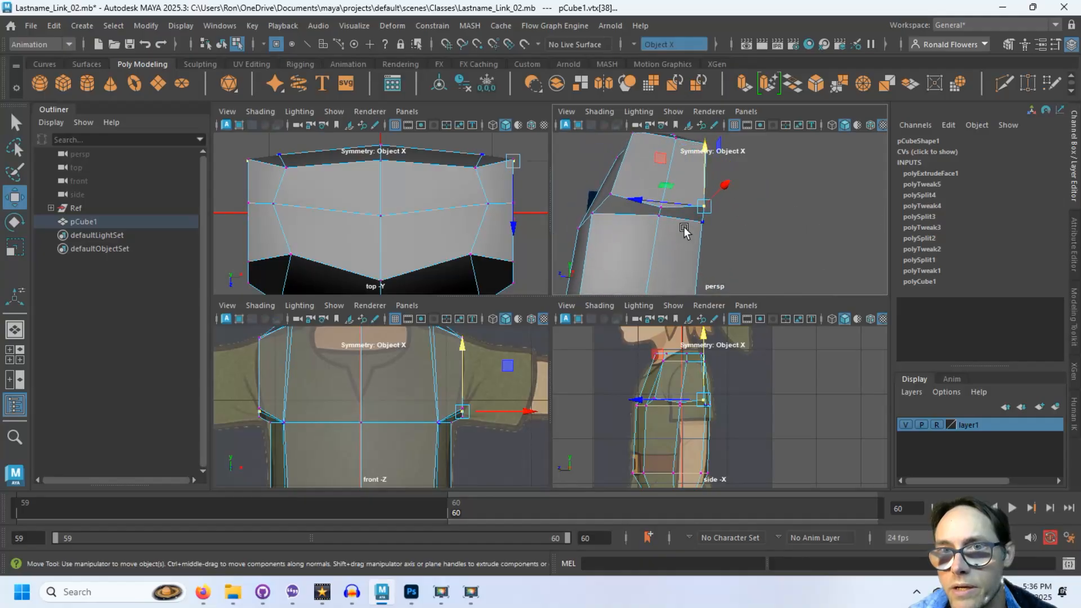
left_click_drag(632, 248, 662, 273, "alt")
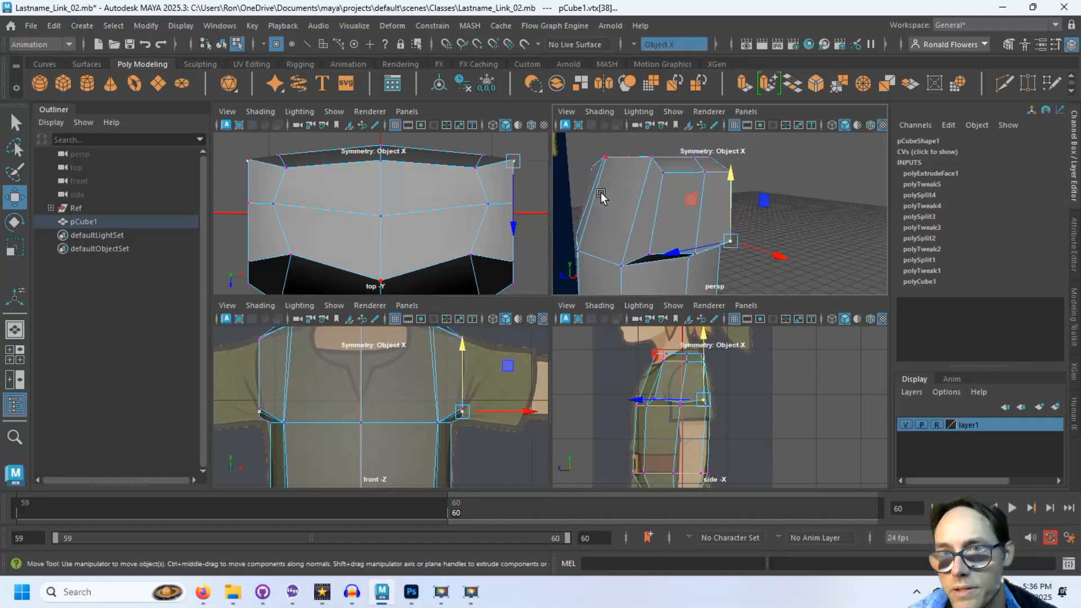
- Insert a horizontal edge loop around the chest and shoulder ends at mid-height with Multi-Cut
mouse_move(778, 208)
left_mouse_down("alt")
mouse_move(695, 226)
mouse_move(791, 211)
left_mouse_up("alt")
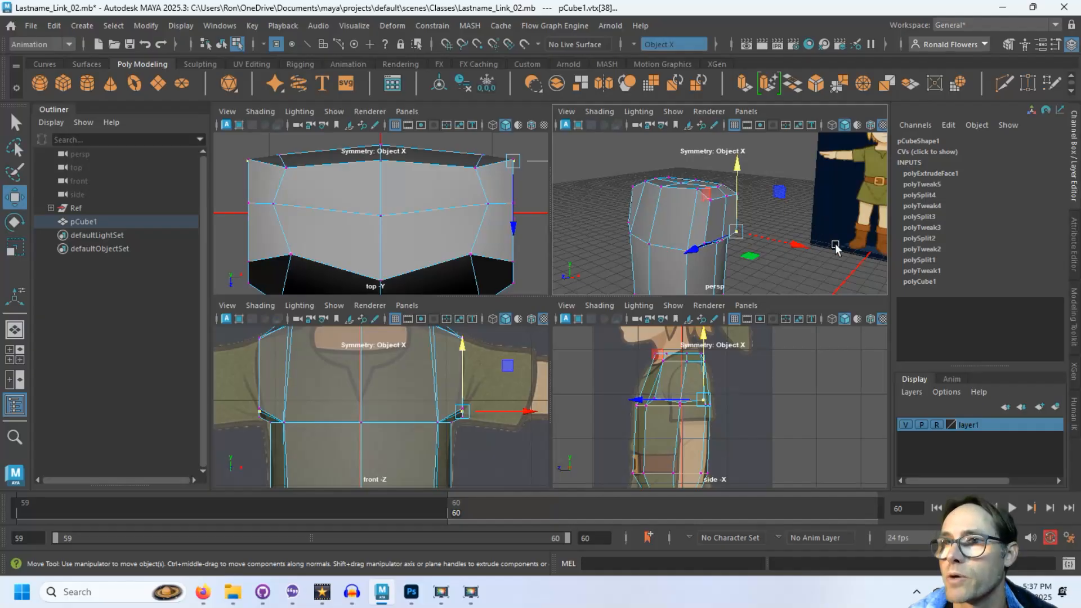
left_click(1002, 83)
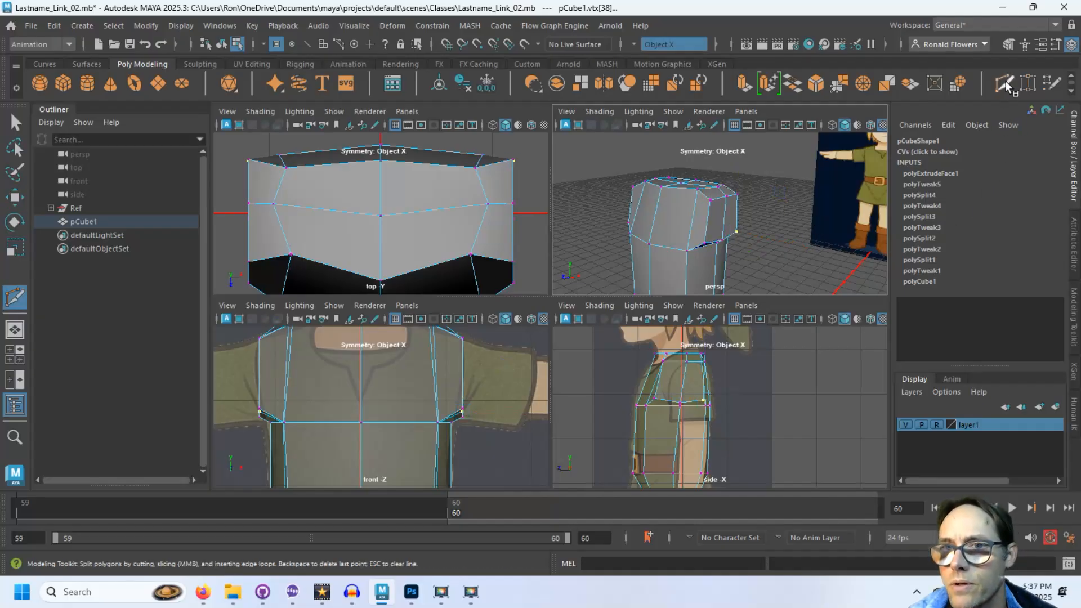
left_click(733, 212, "ctrl")
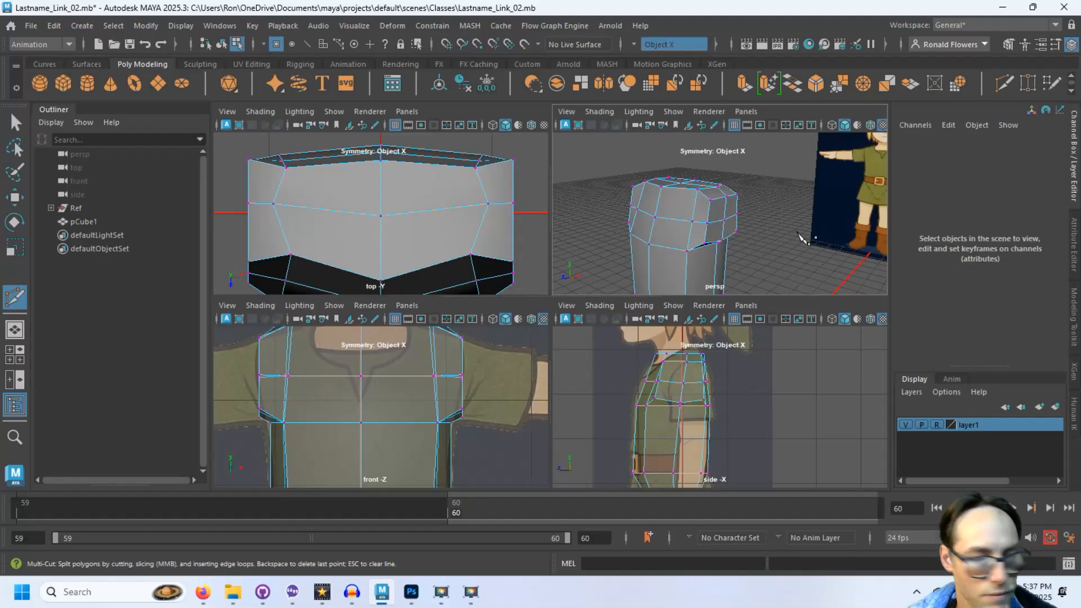
key("q")
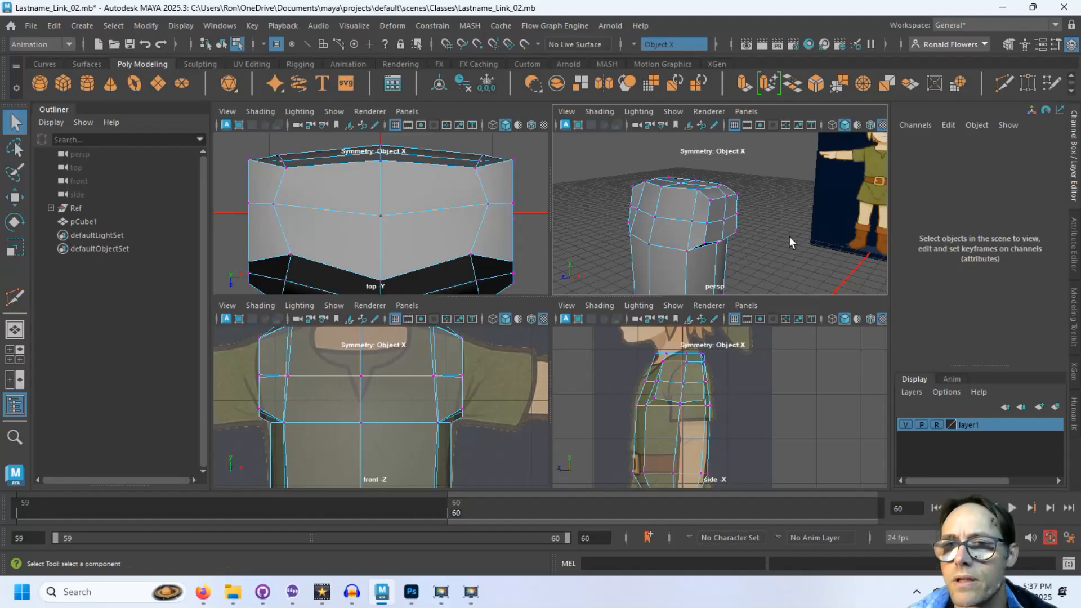
- Move the front lower corner vertices of the shoulder ends back to about Z 5.3 cm, and adjust the back lower ones forward
scroll(770, 235, "up", 3)
left_click_drag(770, 236, 710, 228, "alt")
left_click(636, 248)
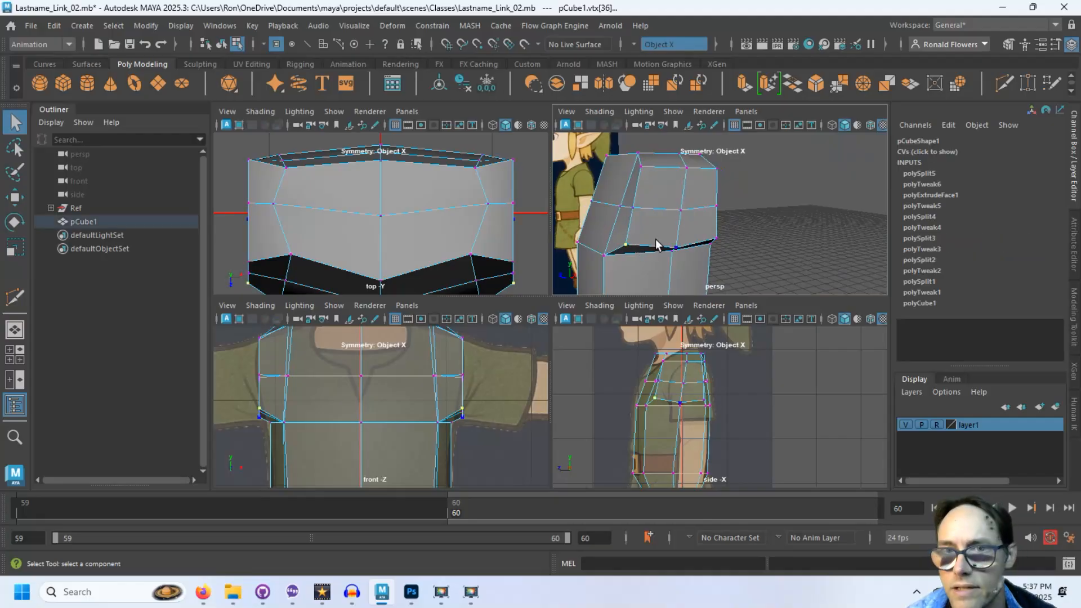
key("w")
left_click_drag(626, 245, 595, 251)
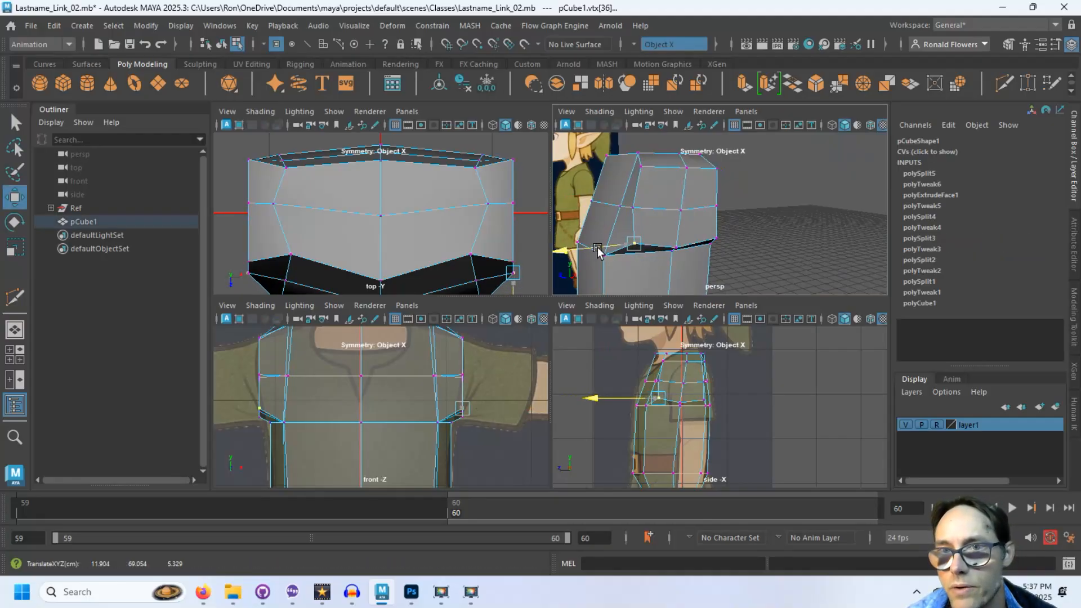
left_click(714, 238)
left_click_drag(831, 260, 803, 253, "alt")
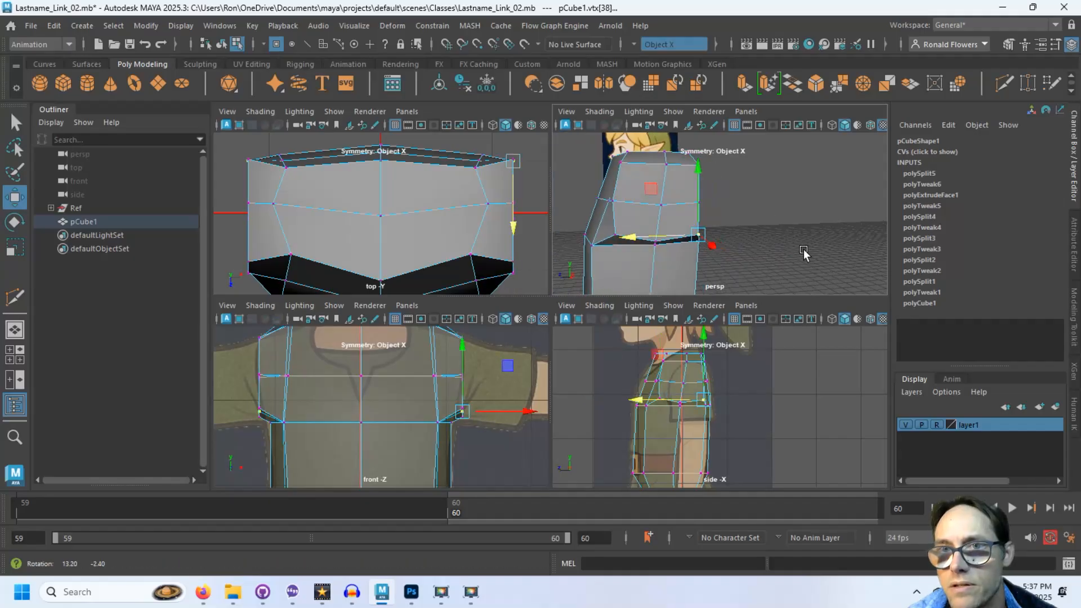
left_click_drag(670, 236, 671, 212)
- Move the front and back top corner vertices of the shoulder ends toward each other to round the arm openings
left_click(633, 208)
left_click_drag(593, 216, 602, 214)
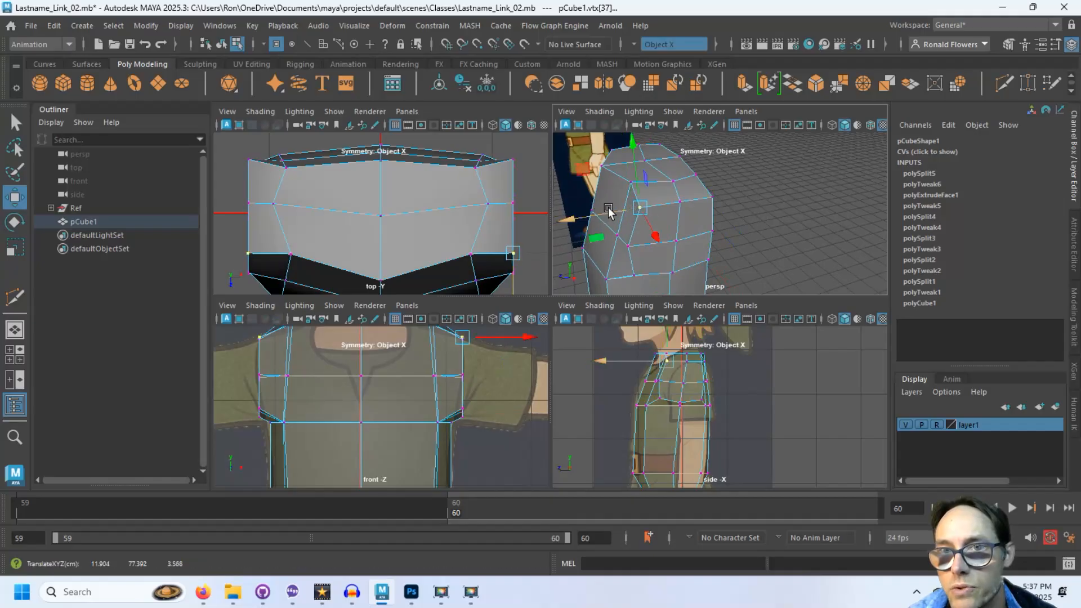
left_click(693, 198)
left_click_drag(693, 198, 723, 213, "alt")
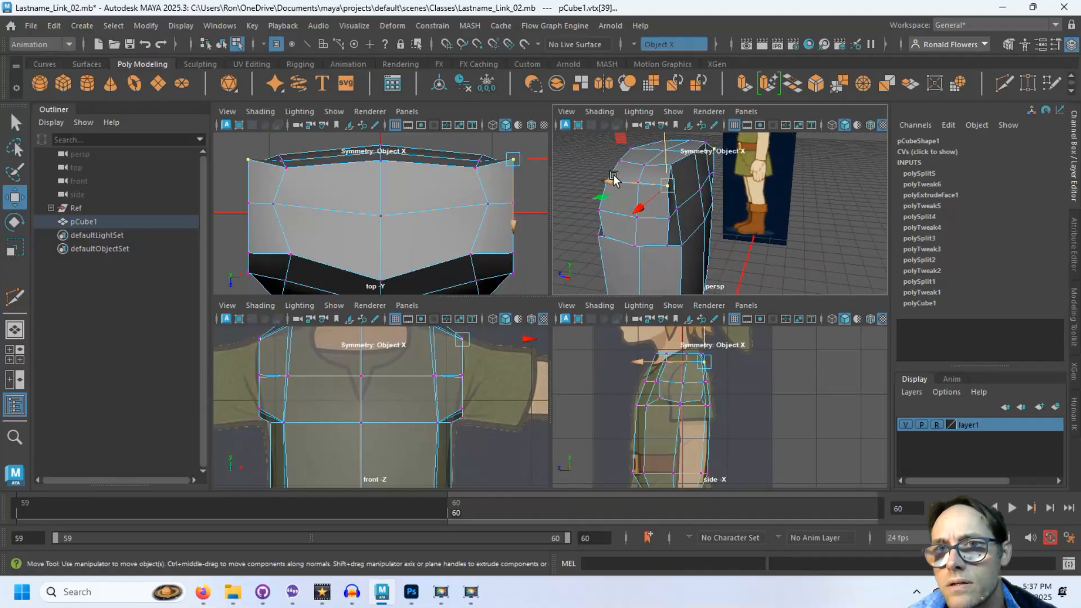
left_click_drag(615, 179, 691, 222)
left_click(673, 200)
left_click(781, 240)
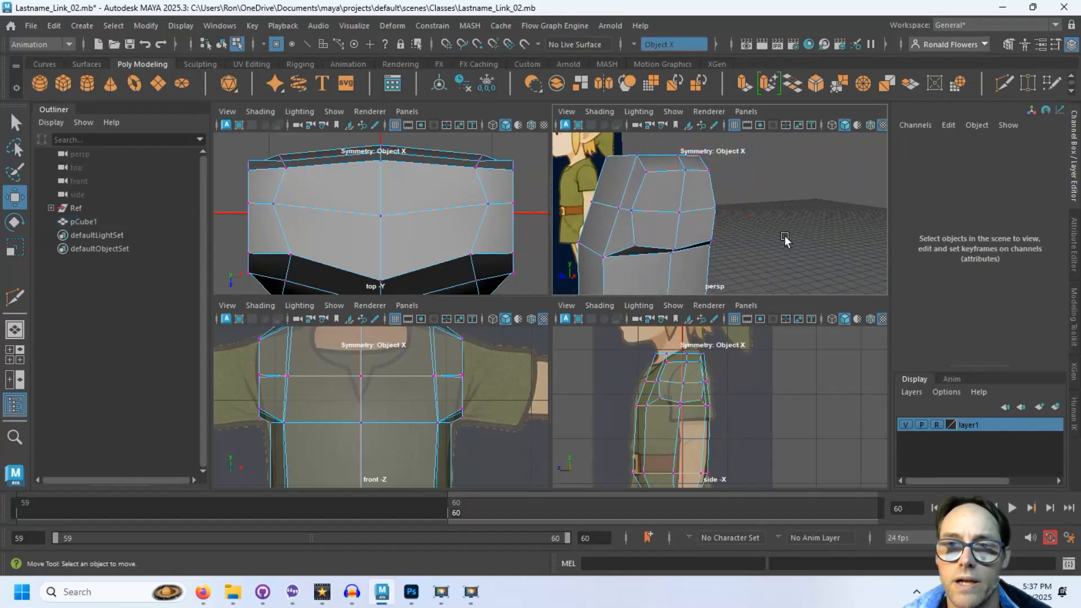
key("q")
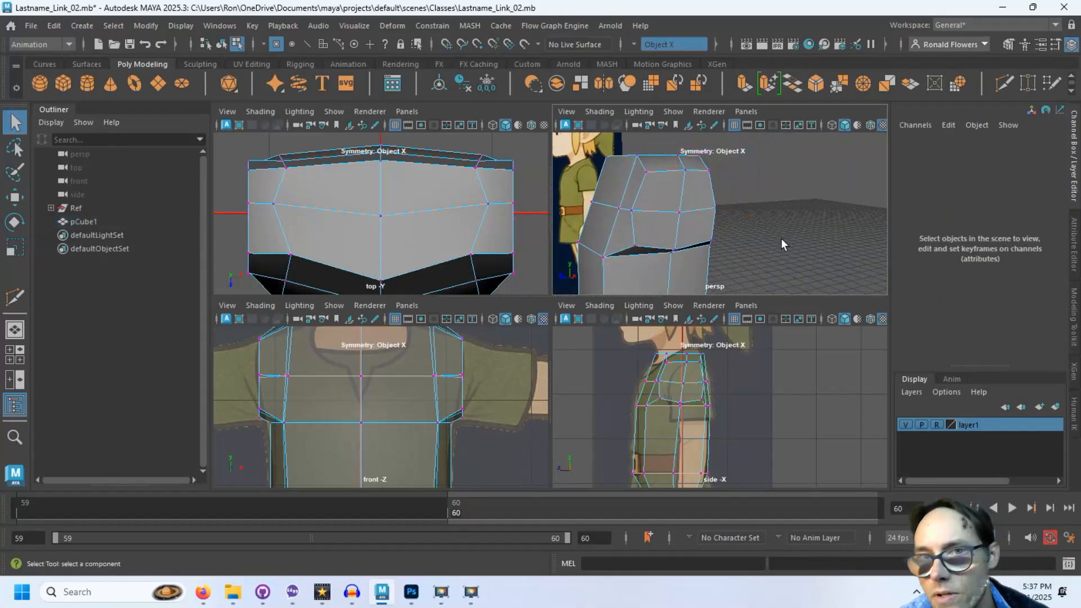
left_click(632, 212)
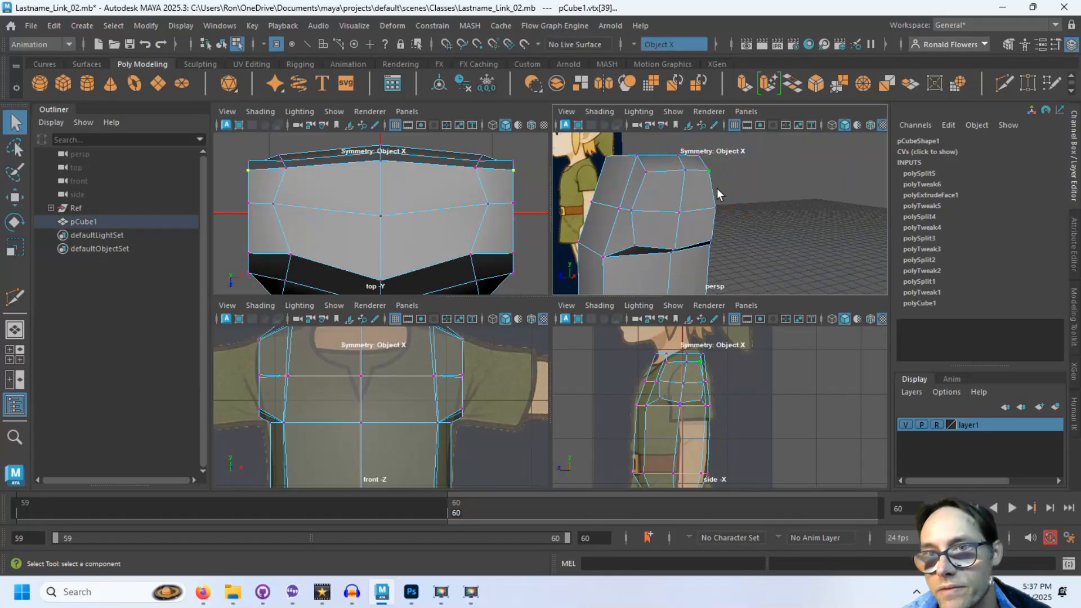
left_click(714, 233)
left_click(677, 243)
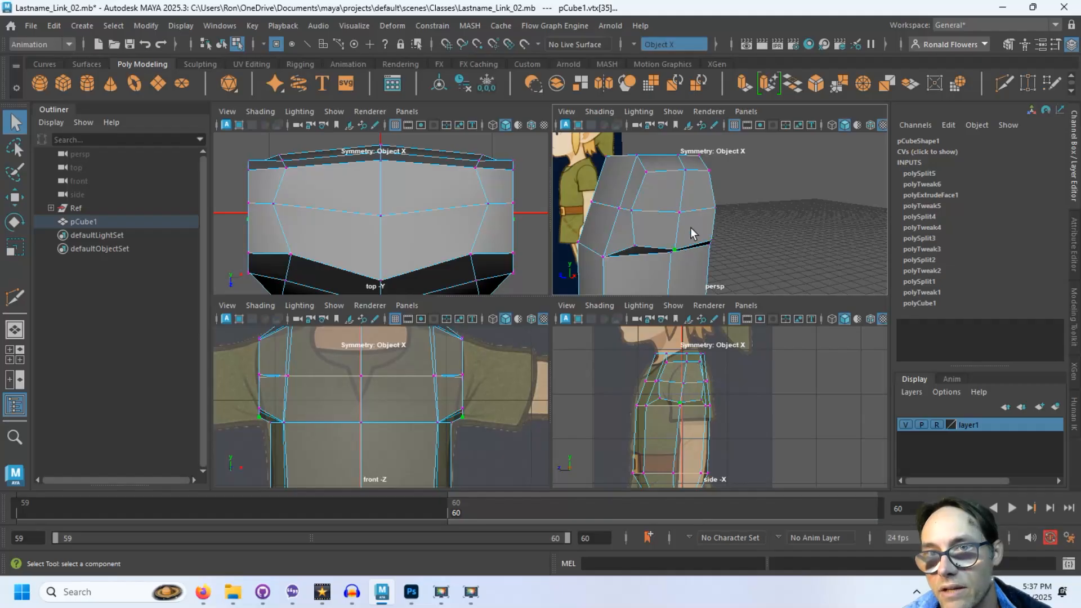
left_click(685, 168)
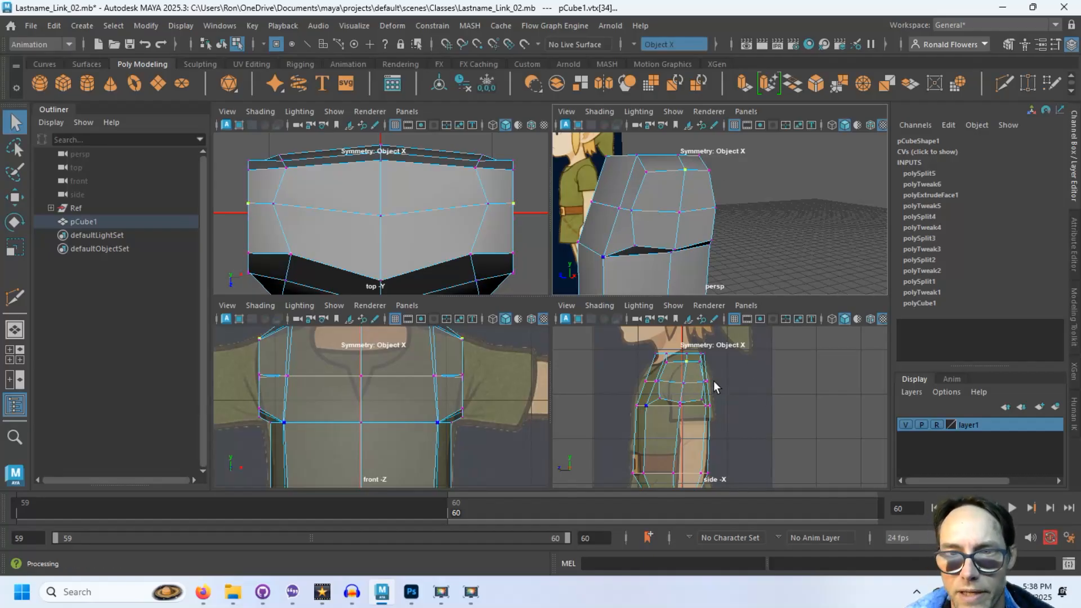
- Move the front mid-height chest vertices forward to the side reference outline, and the front center vertex below them to about Z 10.4 cm
key("space")
scroll(559, 326, "up", 5)
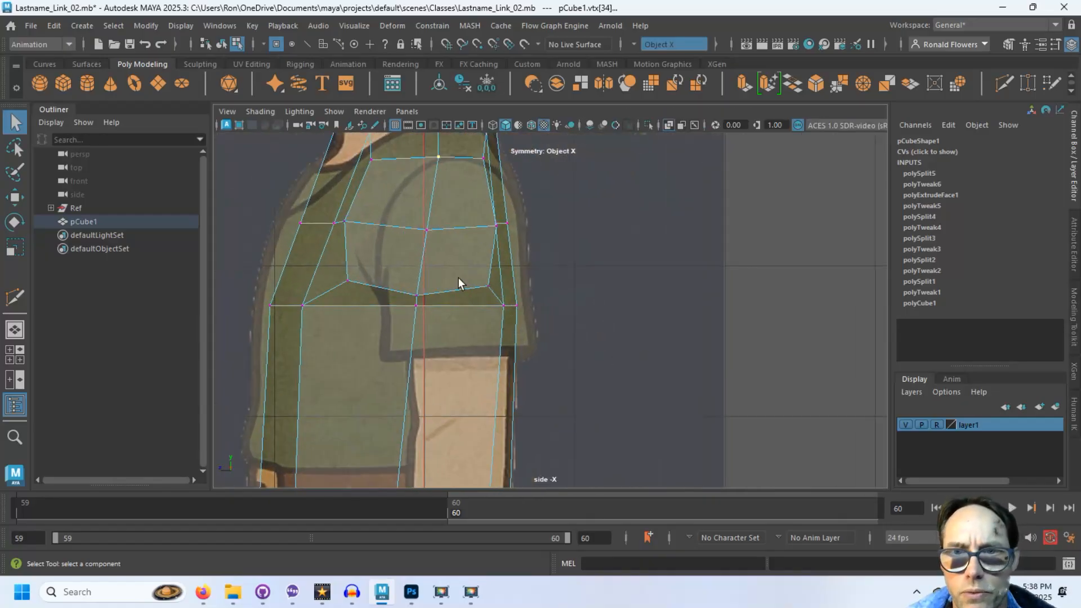
middle_click_drag(458, 278, 619, 333, "alt")
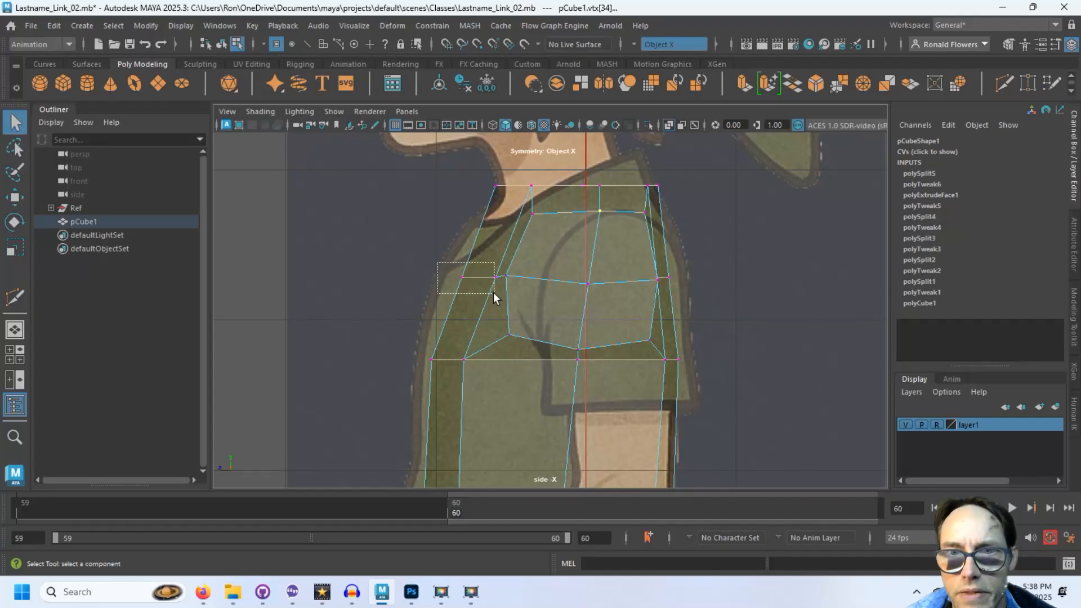
left_click_drag(493, 292, 498, 290)
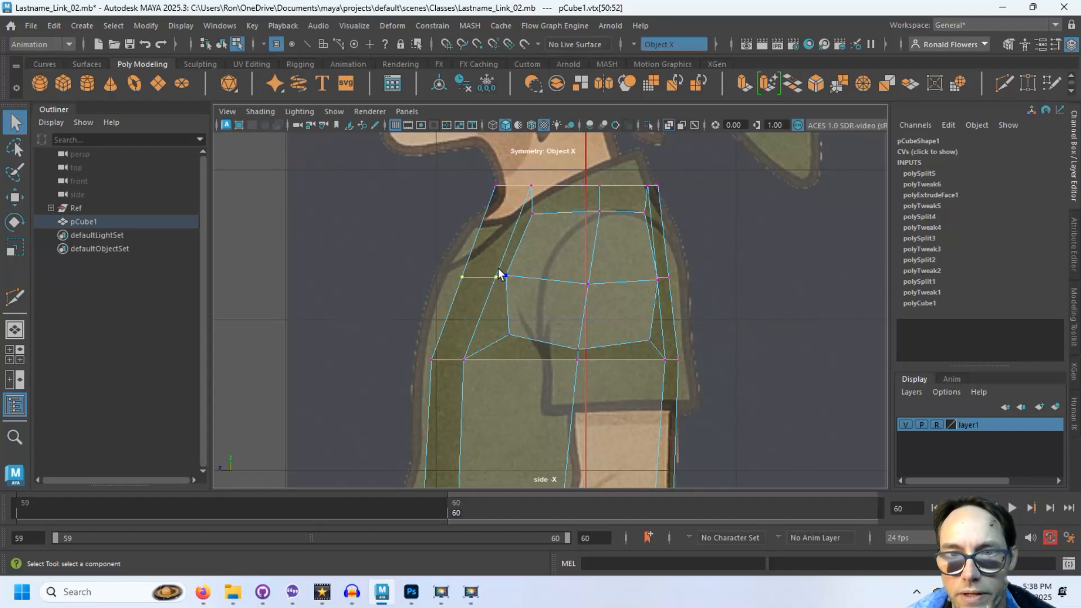
key("w")
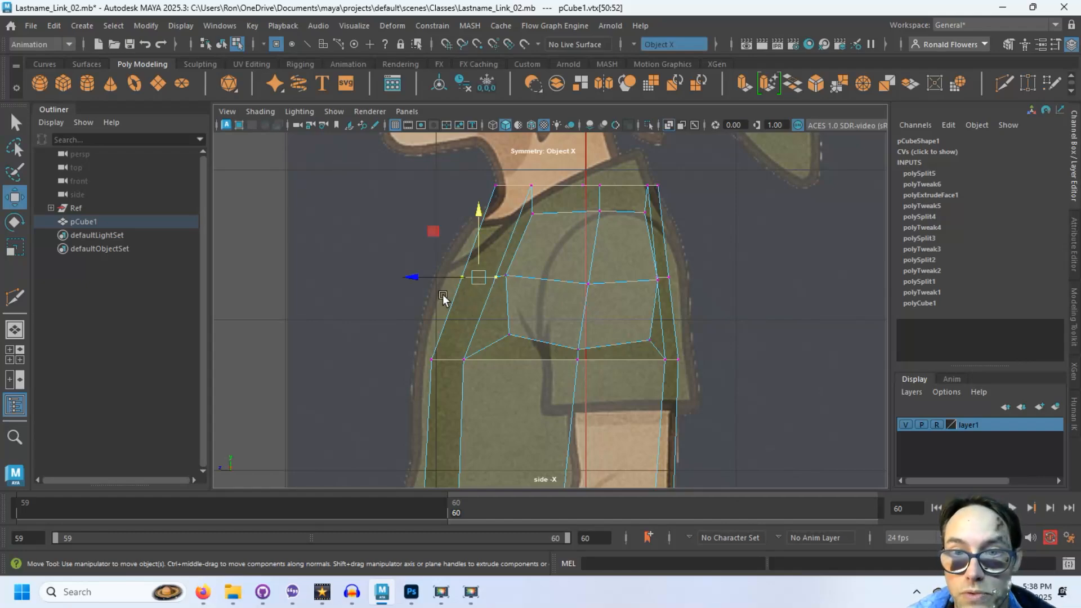
left_click_drag(437, 289, 408, 278)
left_click_drag(408, 323, 402, 362)
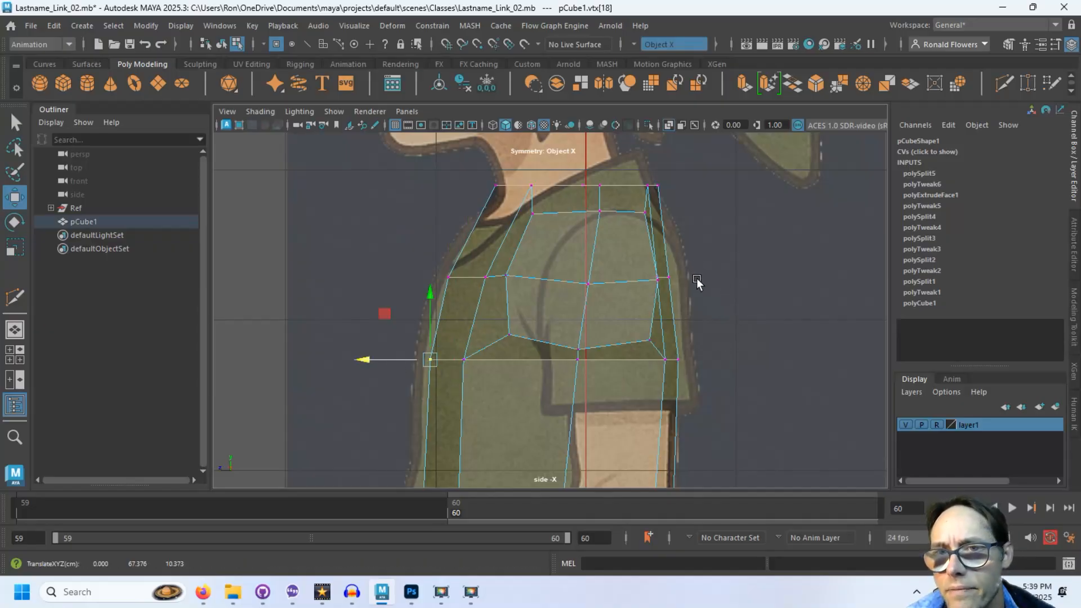
- Move the mid-height vertices on the upper back slightly backward, both the side pair and the center one, to follow the side reference
key("space")
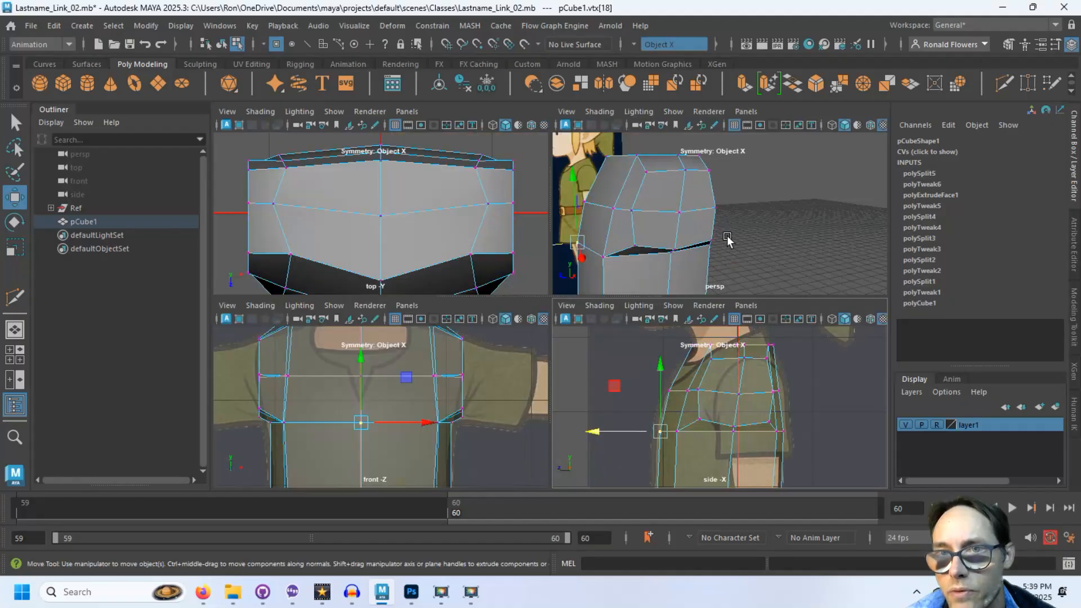
left_click_drag(727, 236, 648, 240, "alt")
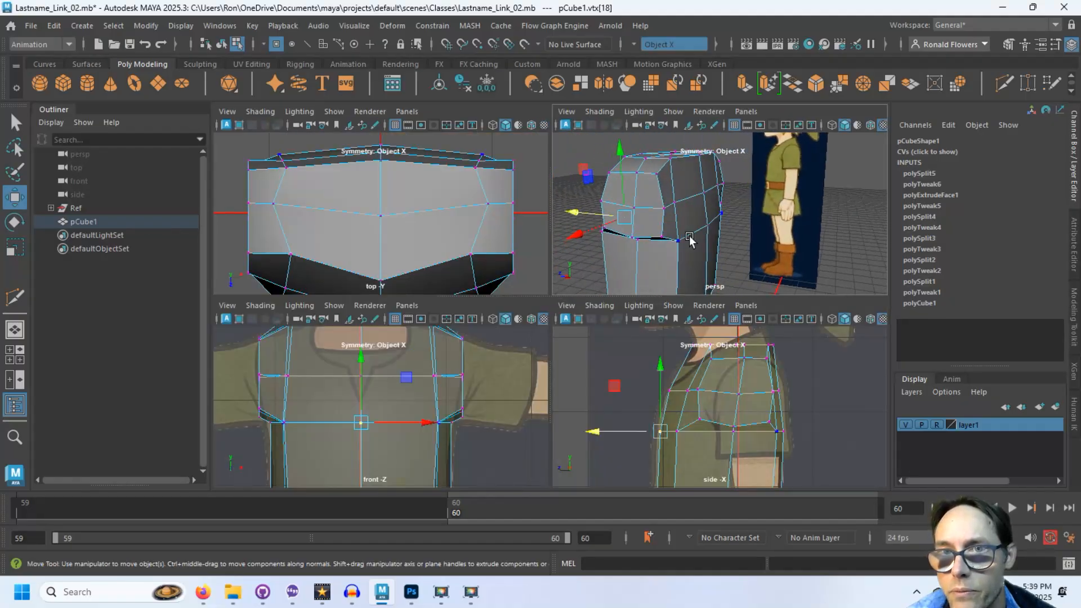
scroll(688, 237, "up", 3)
left_click(651, 201)
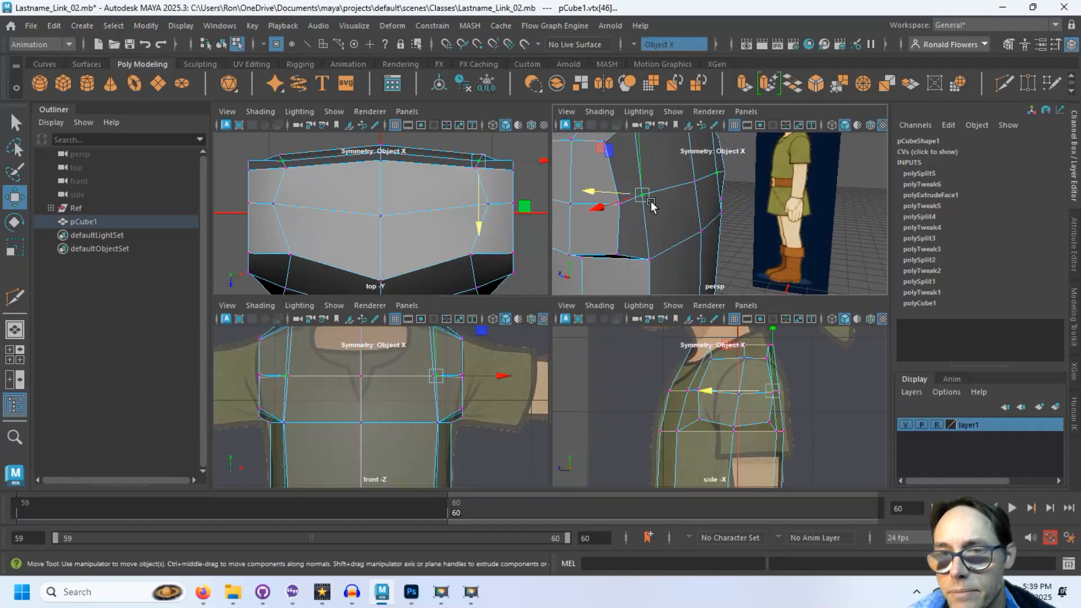
left_click_drag(709, 389, 714, 390)
left_click(695, 182)
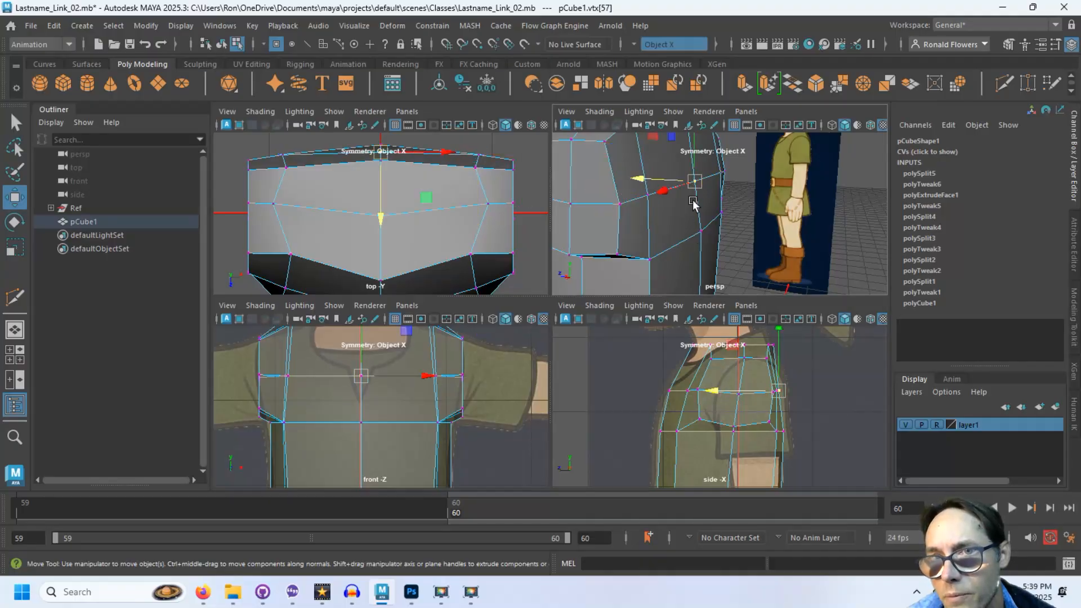
left_click_drag(639, 179, 643, 178)
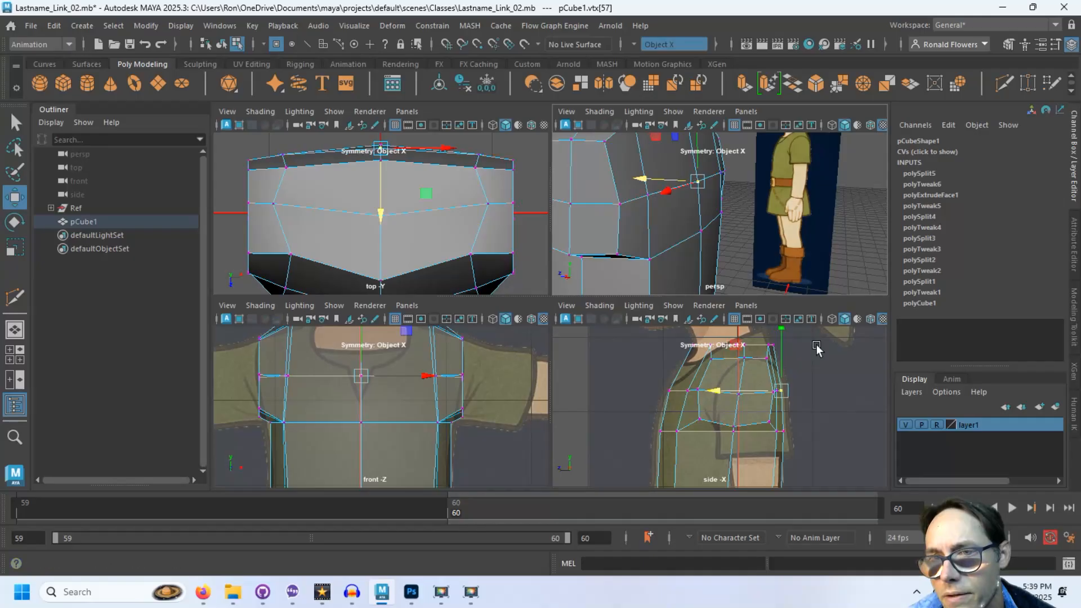
key("space")
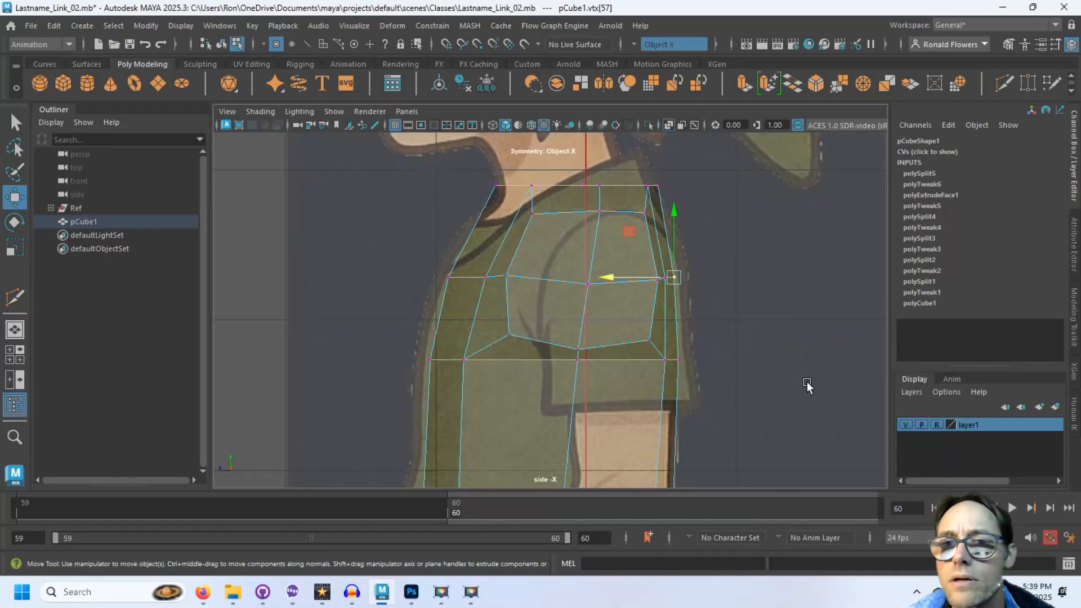
left_click(747, 339)
- Insert vertical edge loops with Multi-Cut on both sides of the torso, midway between the centerline and the shoulder edges
scroll(733, 336, "up", 3)
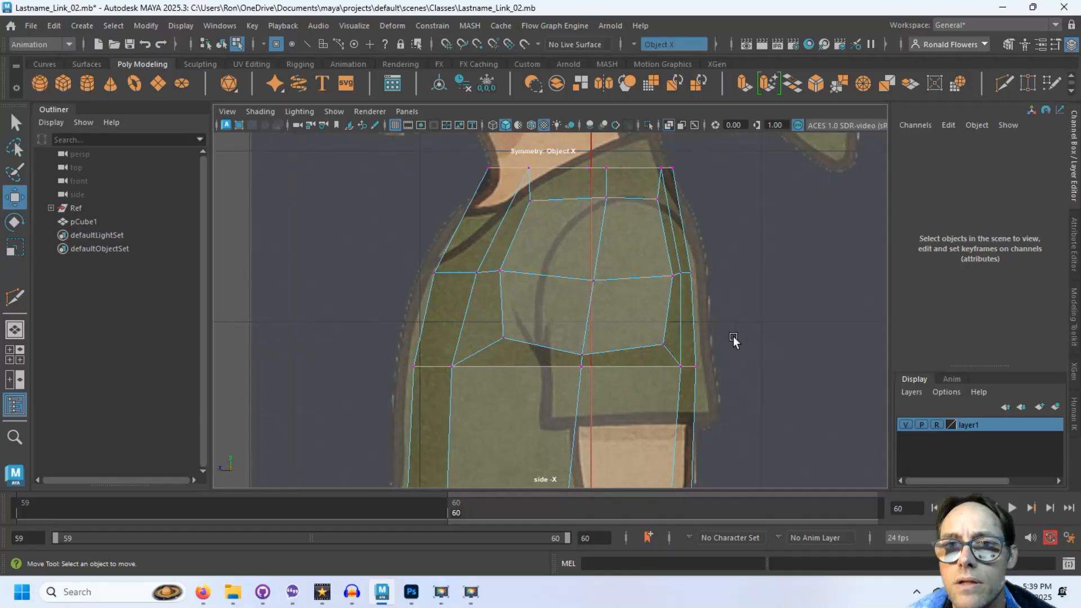
middle_click_drag(688, 220, 688, 323, "alt")
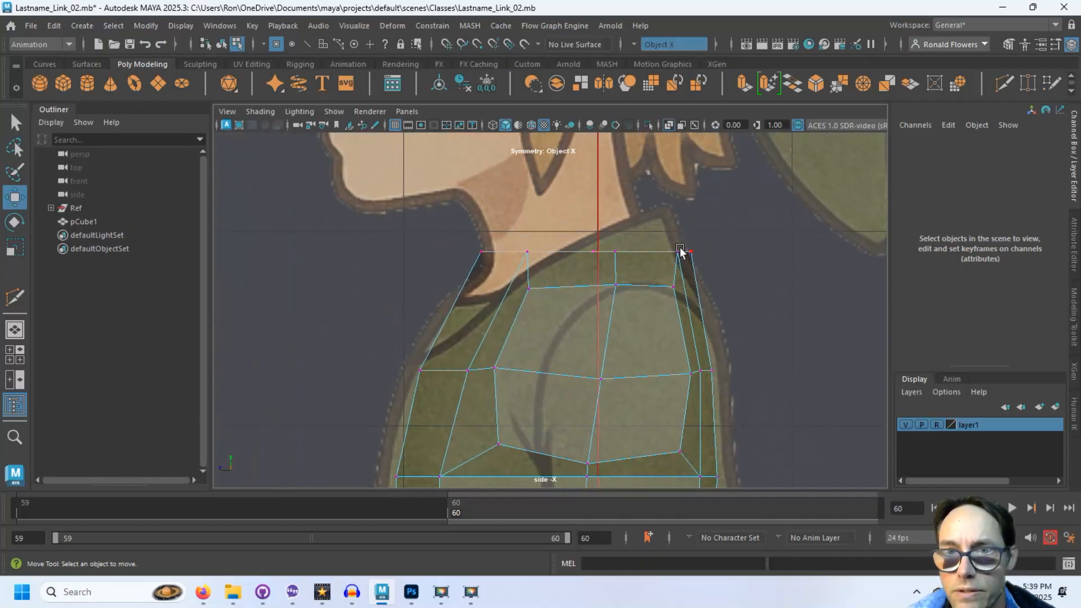
middle_click_drag(730, 359, 720, 354, "alt")
key("space")
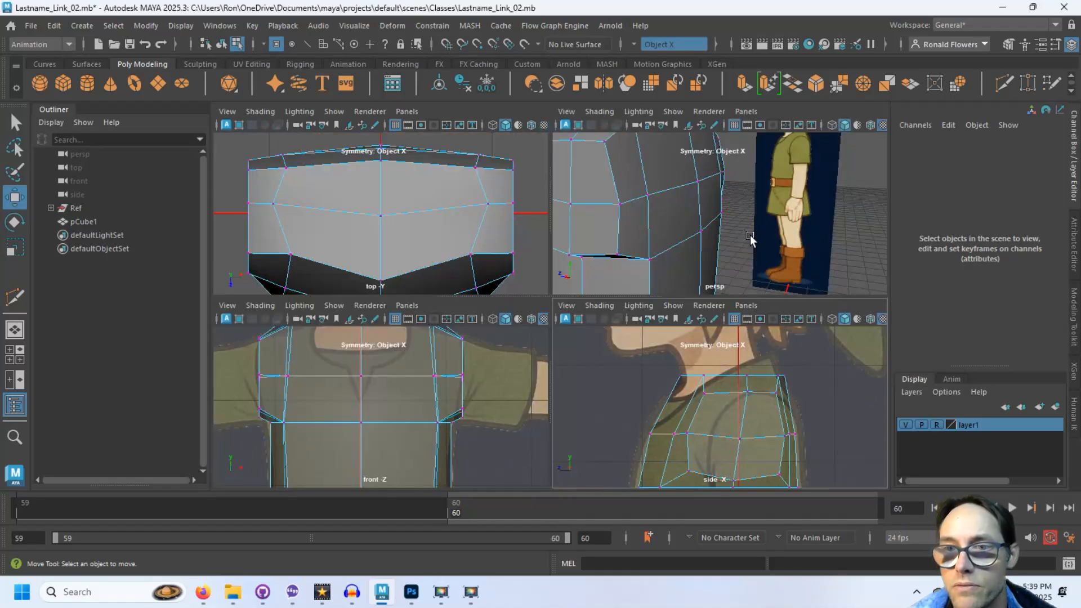
key("space")
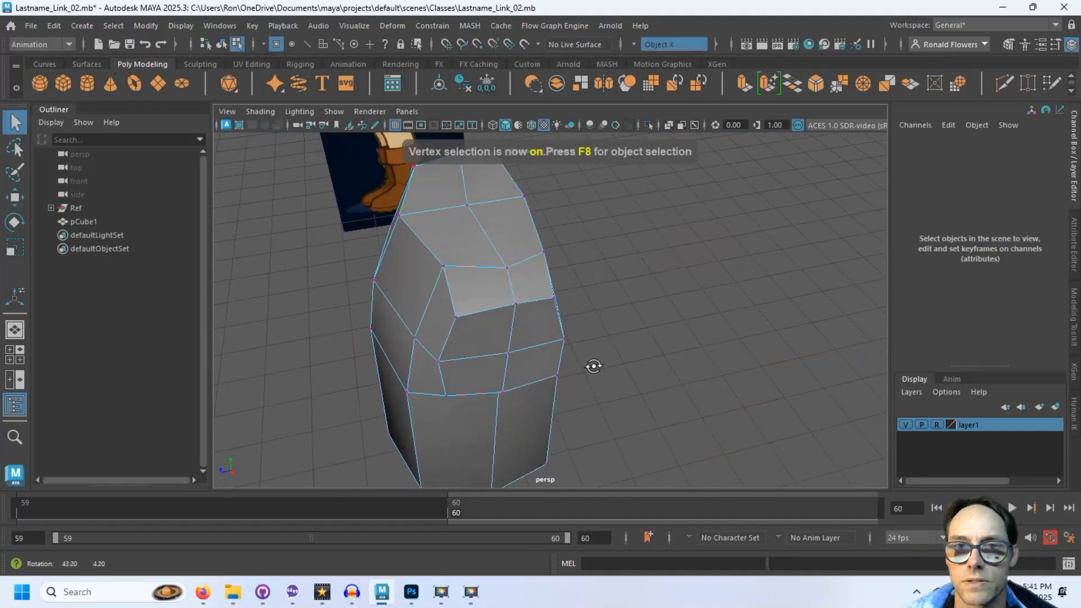
left_click_drag(591, 364, 608, 350, "alt")
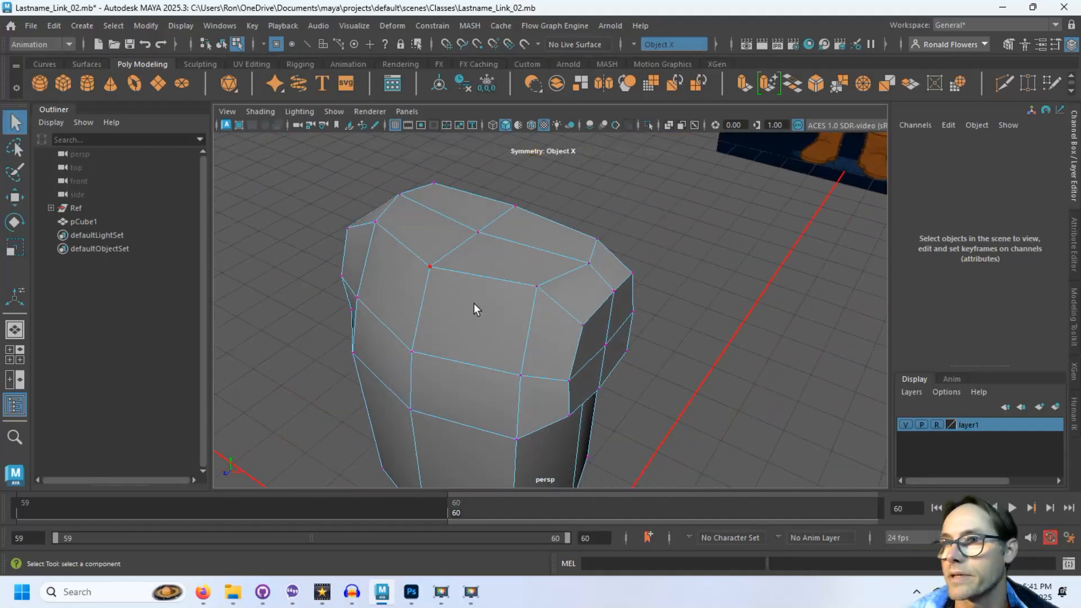
left_click(998, 86)
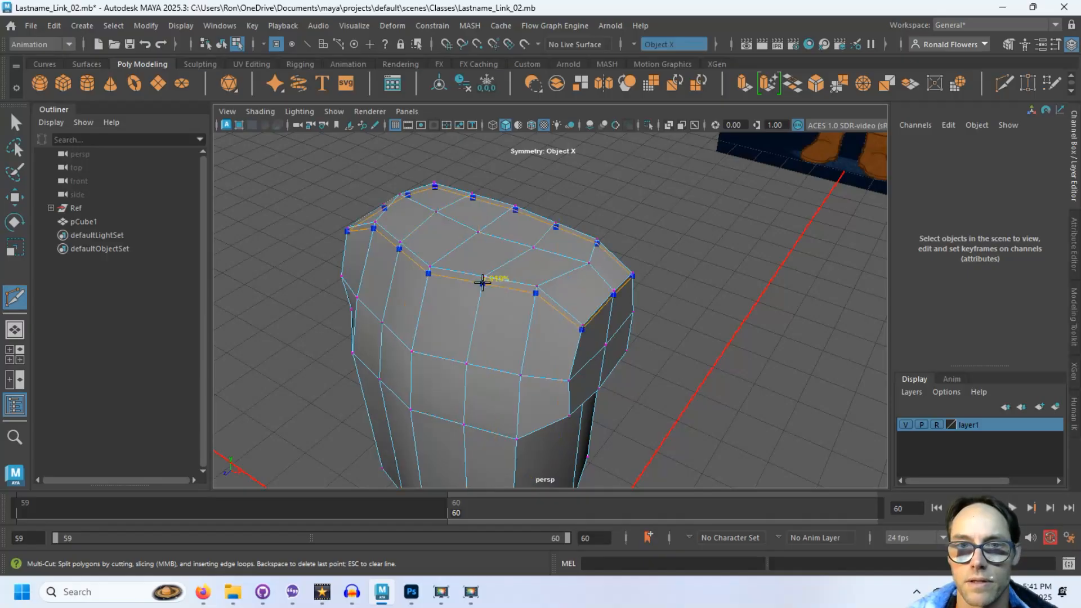
mouse_move(702, 306)
left_mouse_down("alt")
mouse_move(806, 292)
mouse_move(714, 313)
left_mouse_up("alt")
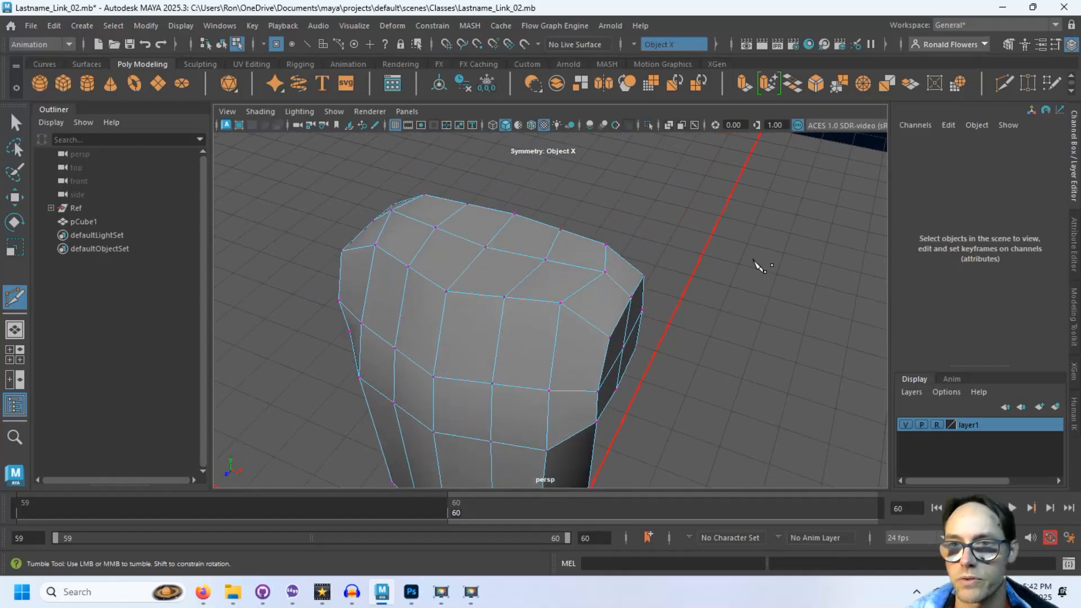
- Extrude the four central faces on top of the torso upward by 2.583 in Local Translate Z to form the neck base
key("q")
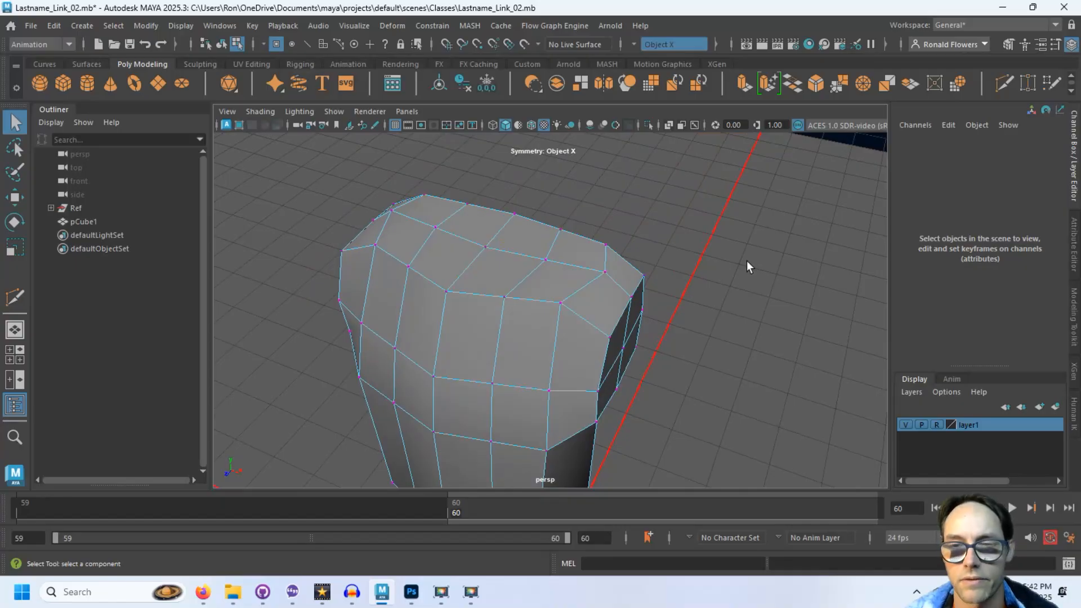
key("F11")
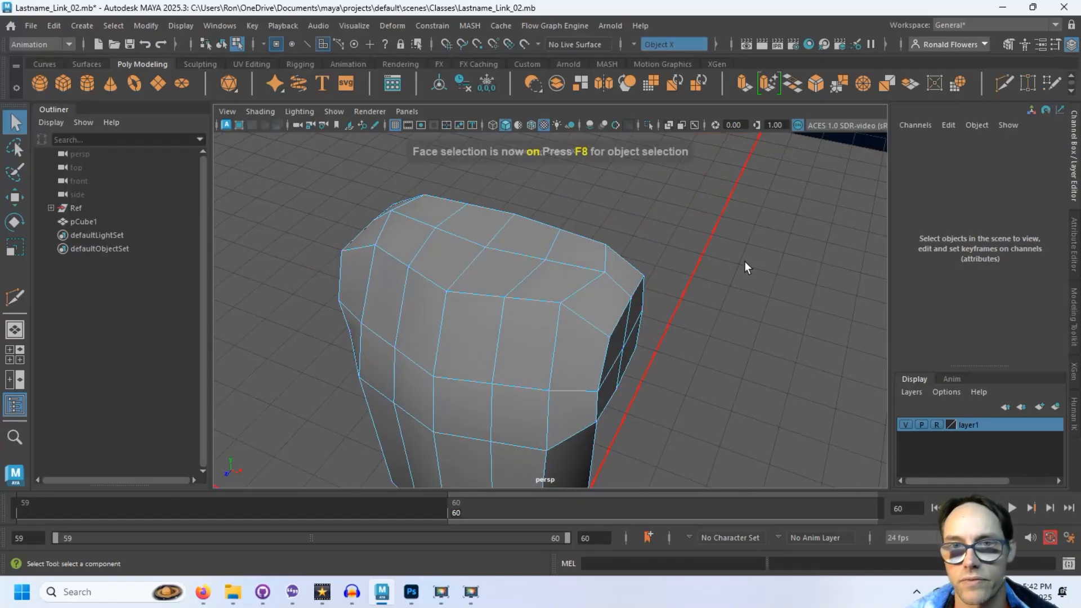
left_click(514, 227)
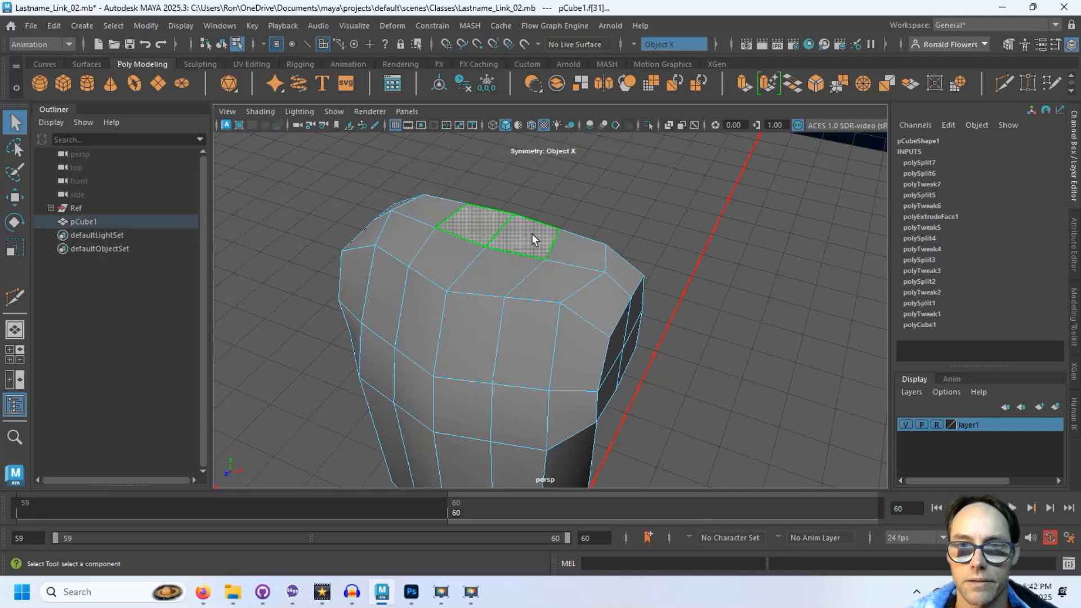
left_click(498, 269, "shift")
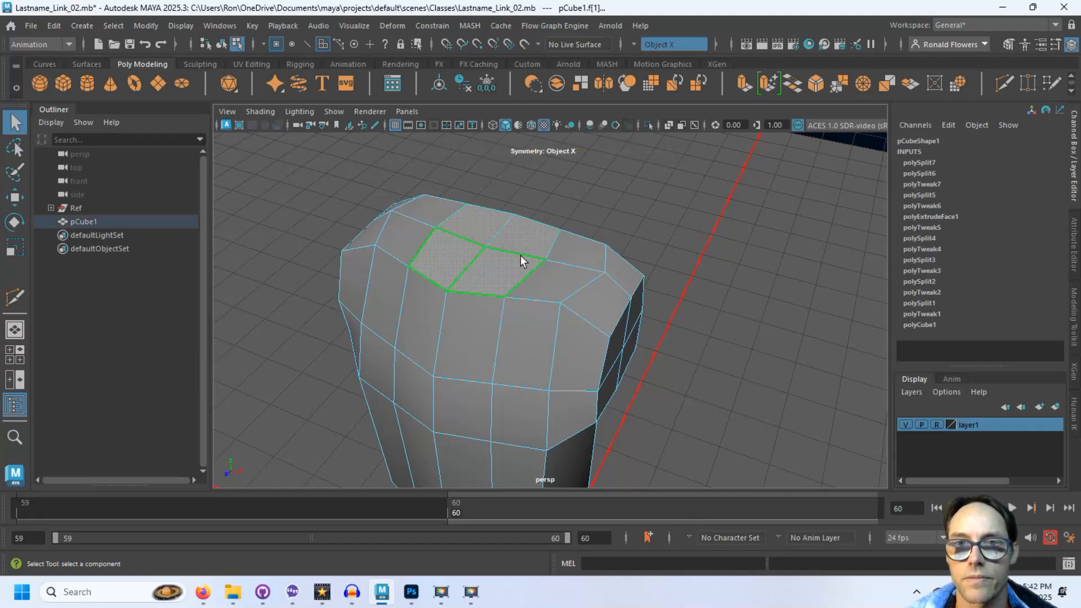
left_click_drag(672, 249, 682, 237, "alt")
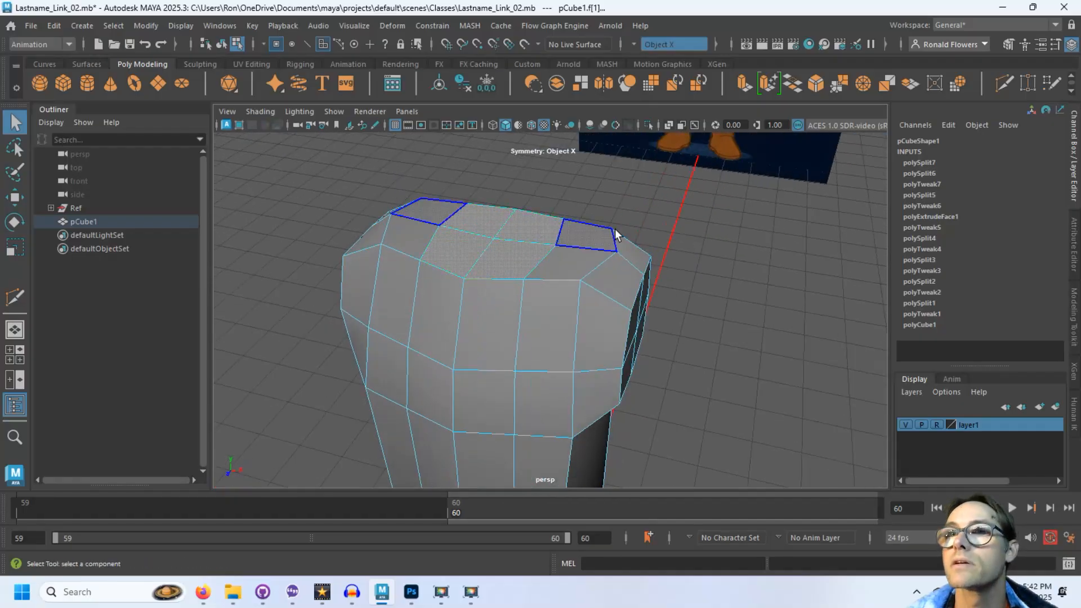
left_click(742, 86)
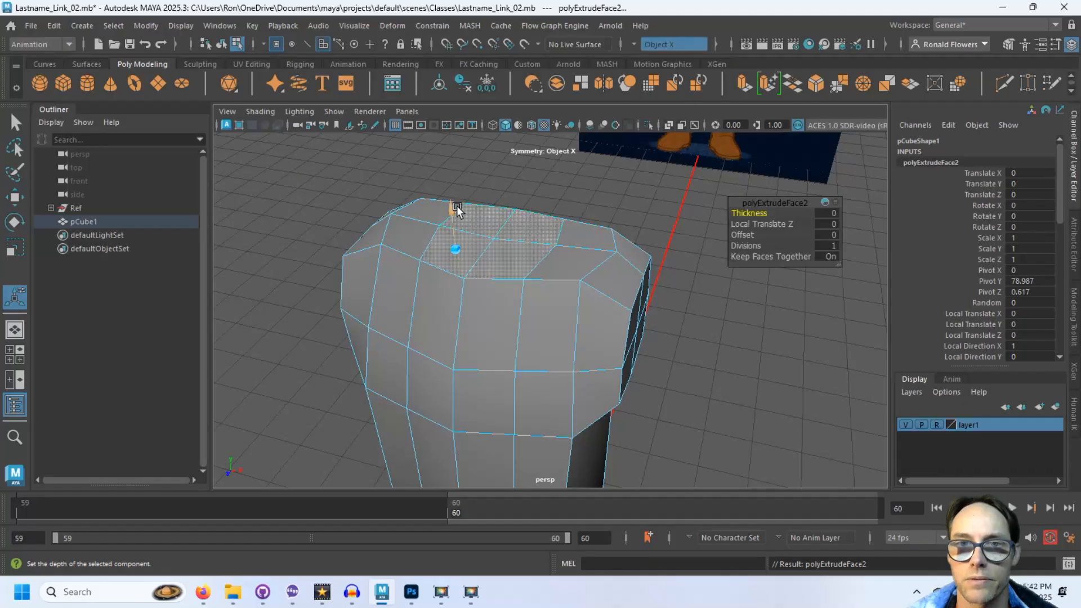
left_click_drag(456, 209, 447, 173)
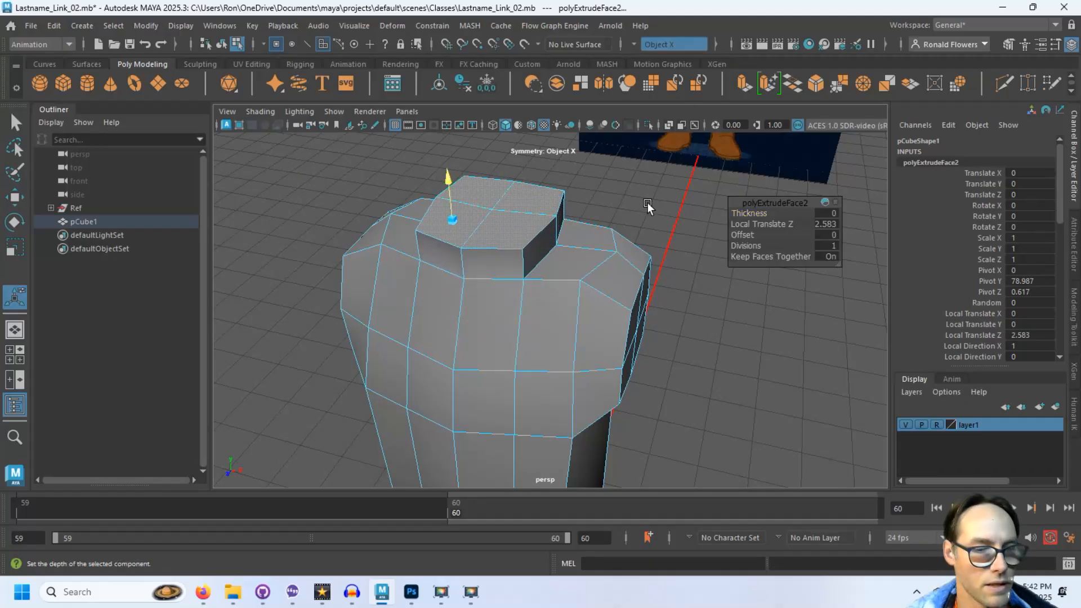
key("q")
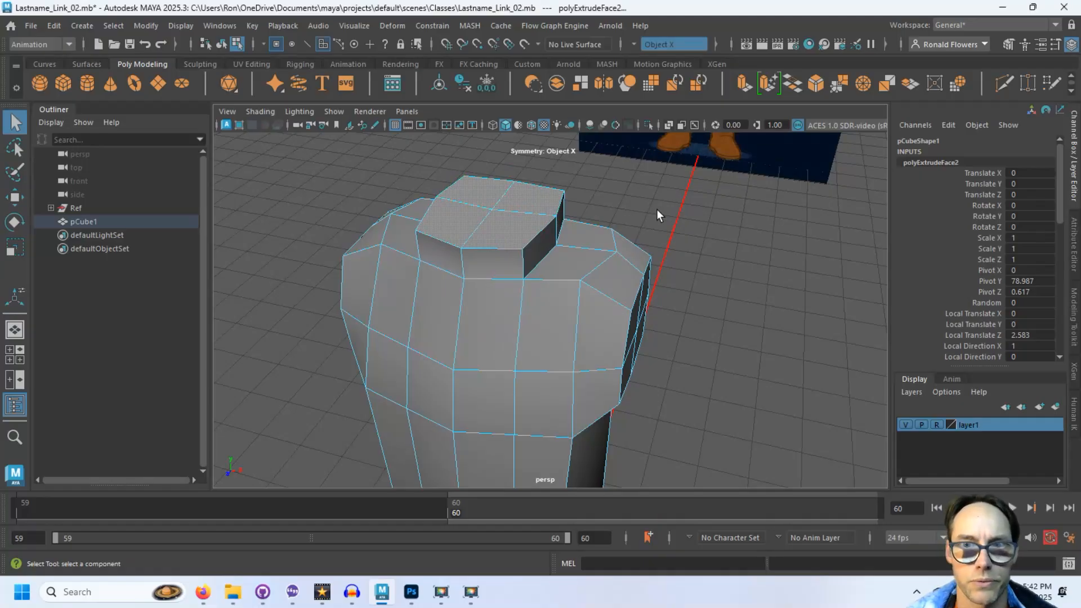
- In the front view, lower the upper shoulder vertices to about Y 78.3 cm to follow the reference shoulder slope
key("space")
left_click(362, 399)
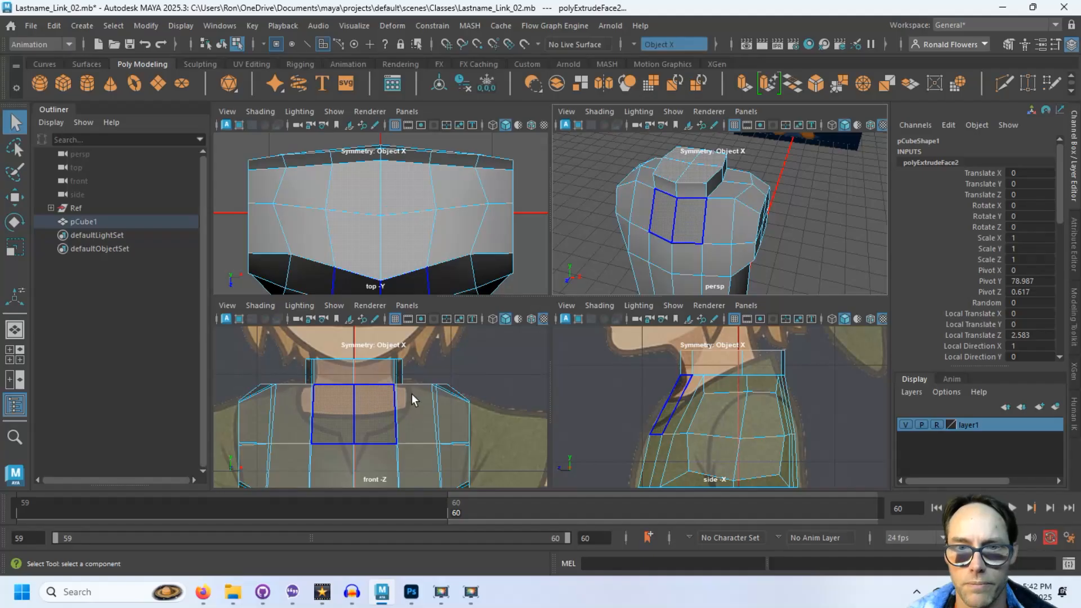
key("space")
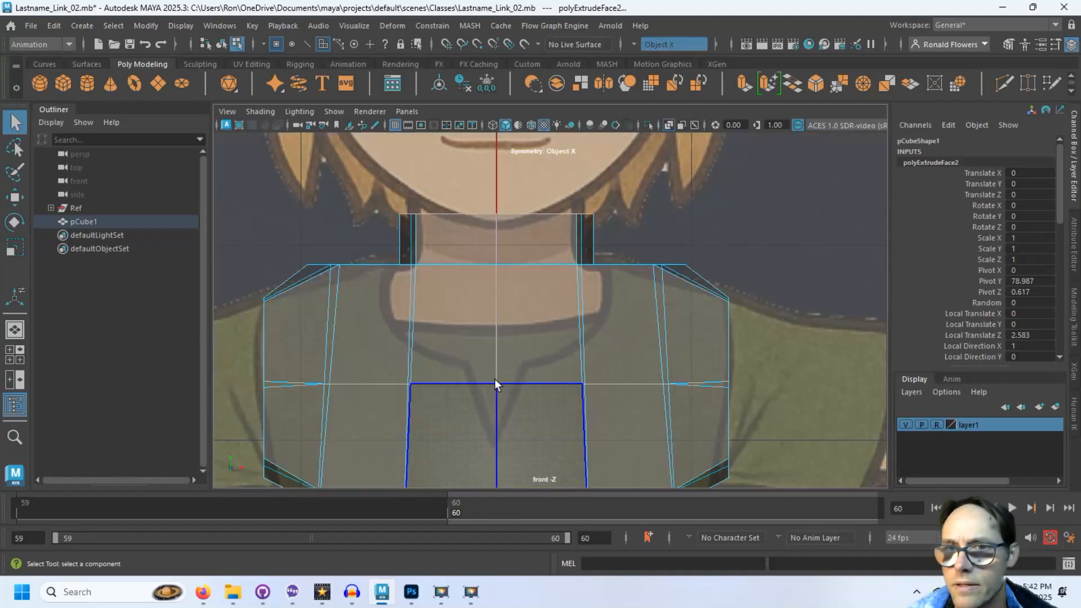
left_click(694, 349)
left_click(750, 260)
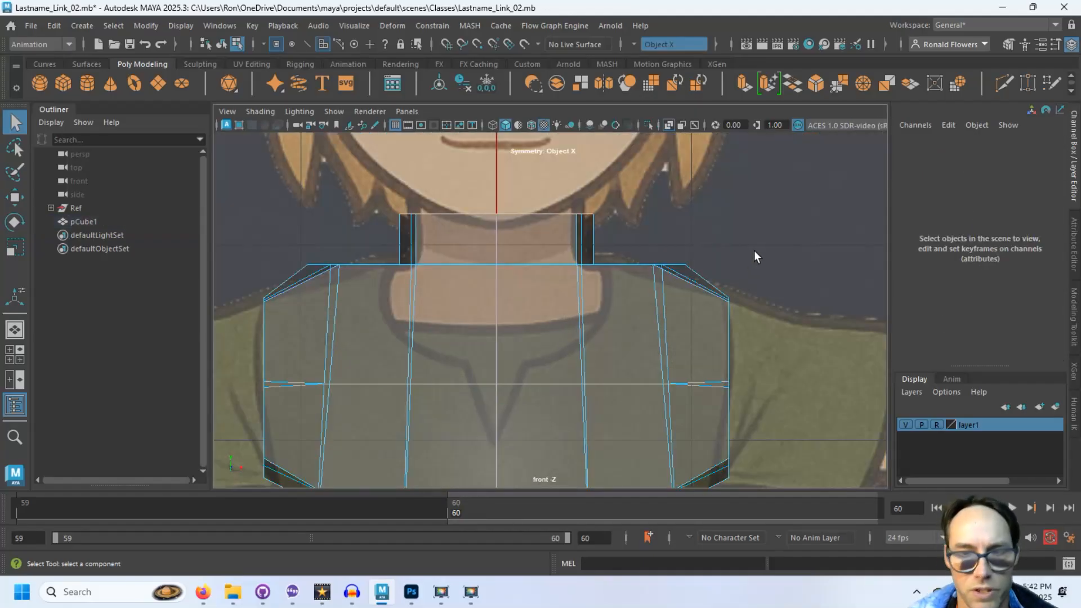
key("F9")
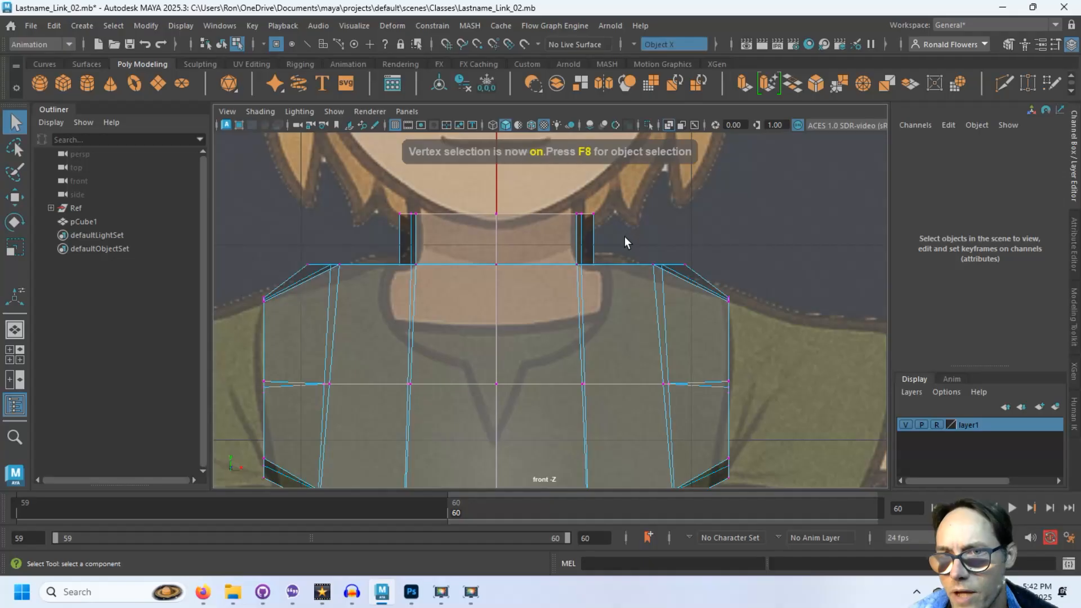
left_click_drag(624, 237, 700, 298)
key("w")
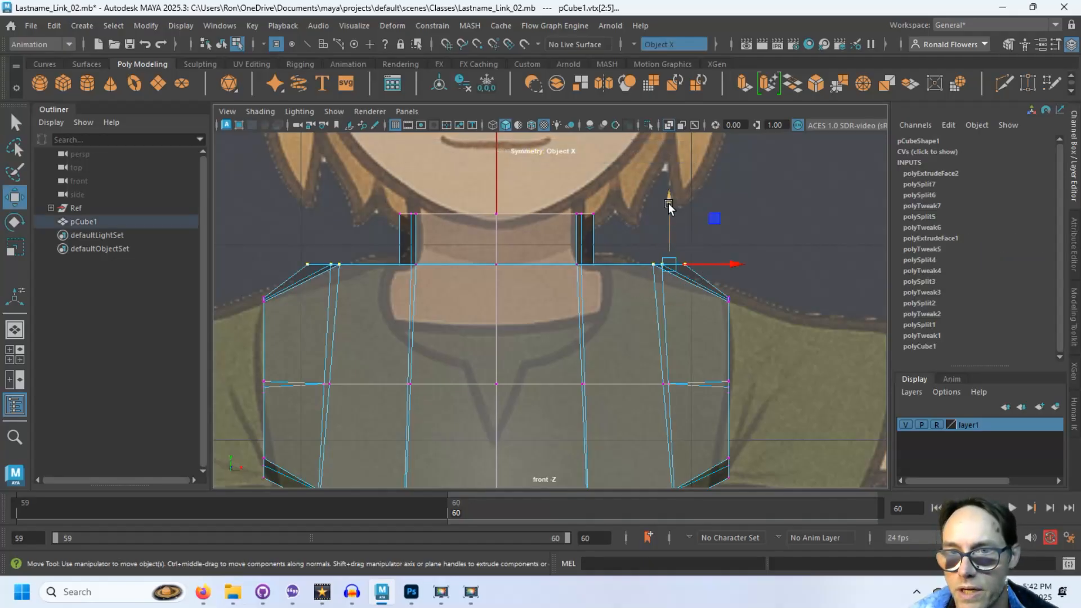
left_click_drag(669, 205, 676, 219)
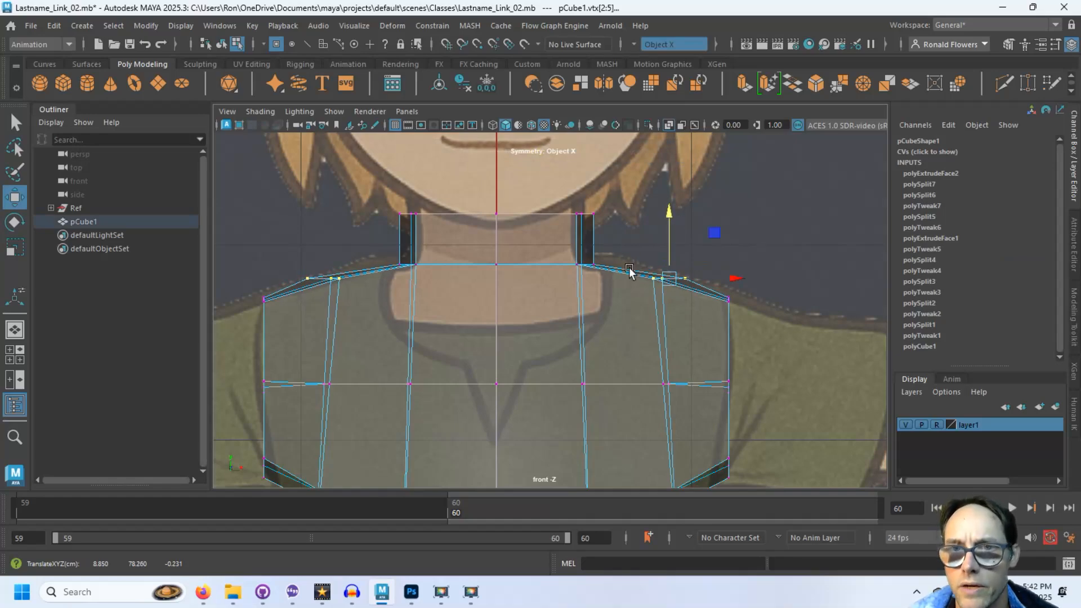
- Move the neck base side vertices outward to about X 5.3 cm and the neck top side vertices inward to about X 4.0 cm
left_click_drag(539, 247, 640, 269)
left_click_drag(597, 222, 598, 226)
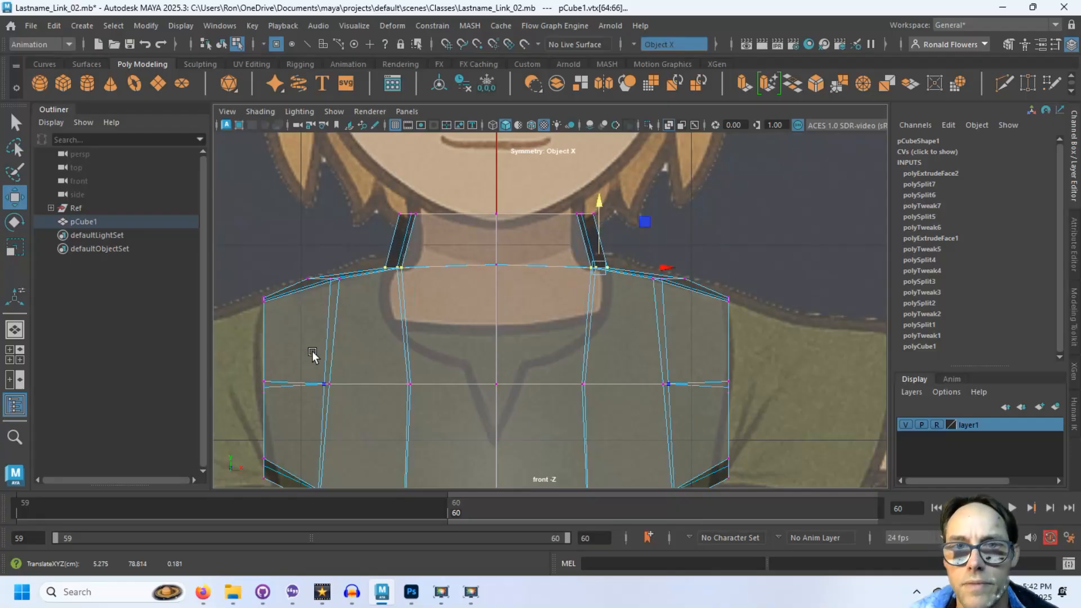
left_click_drag(539, 192, 633, 219)
left_click(641, 217)
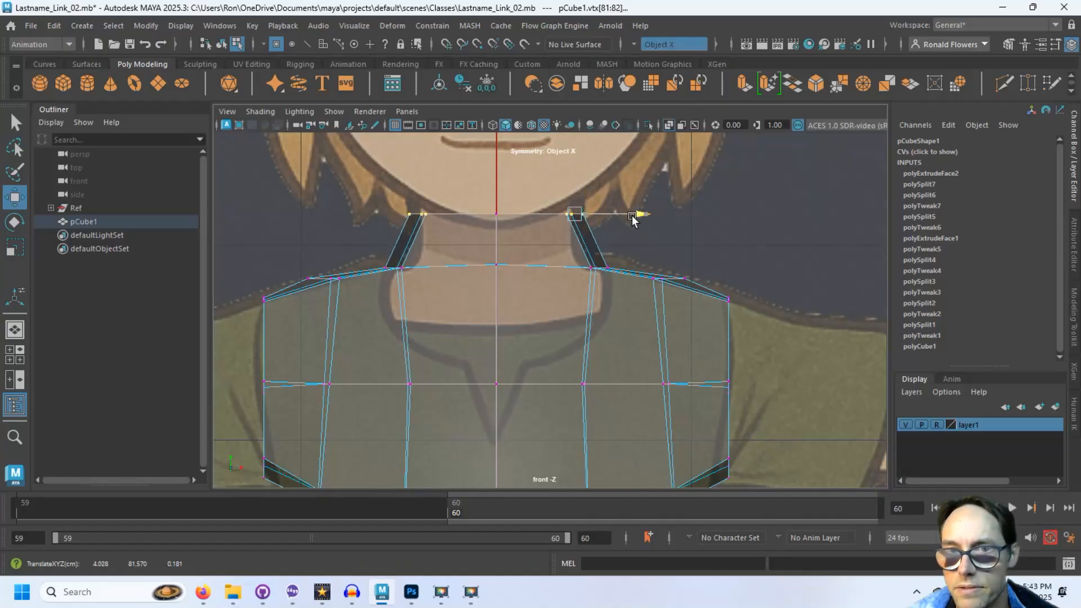
- In the side view, move the neck top's front vertices forward to about Z 6.2 cm and shift its middle vertices forward as well
key("space")
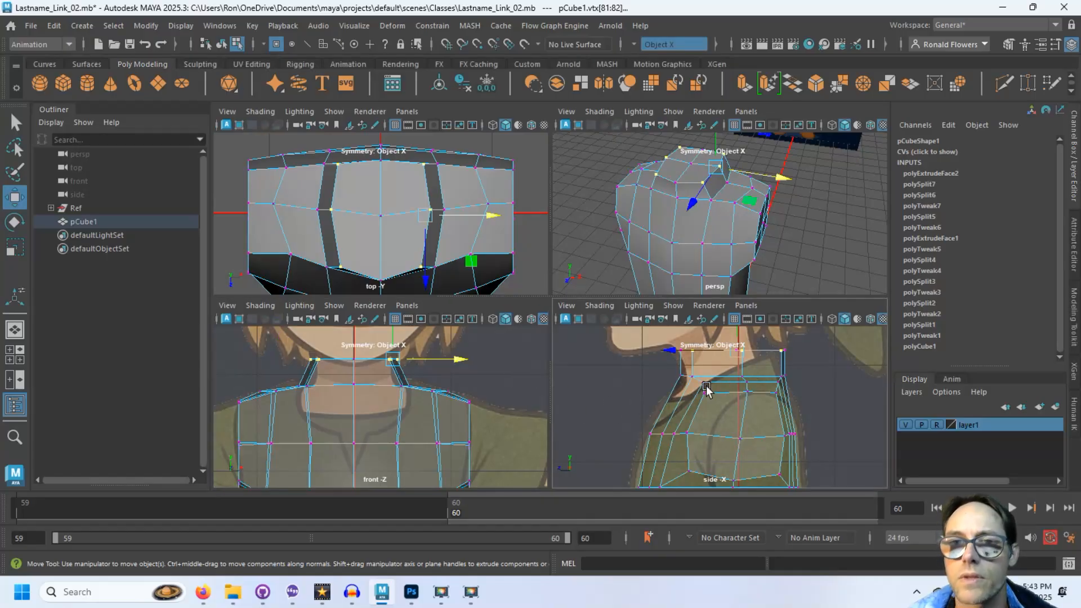
key("space")
scroll(715, 298, "up", 2)
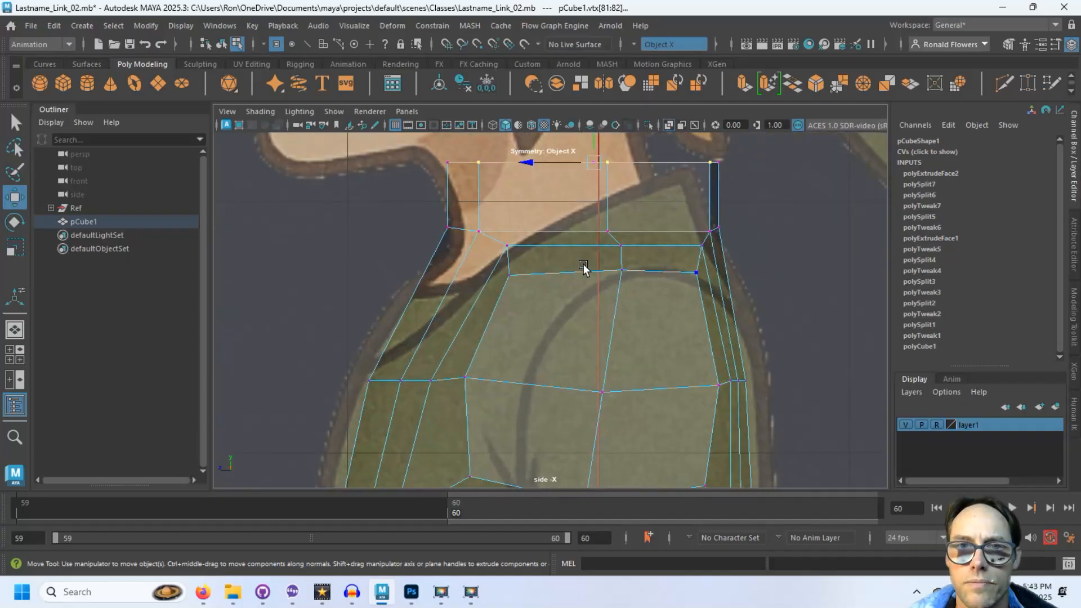
middle_click_drag(583, 265, 557, 310, "alt")
left_click_drag(402, 205, 482, 260)
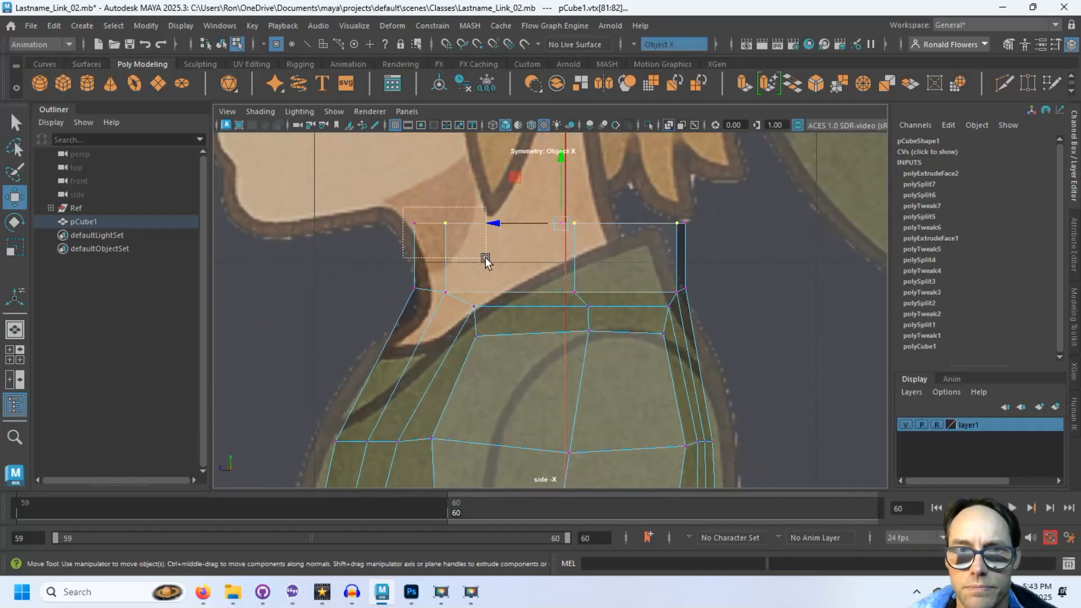
left_click_drag(376, 227, 353, 224)
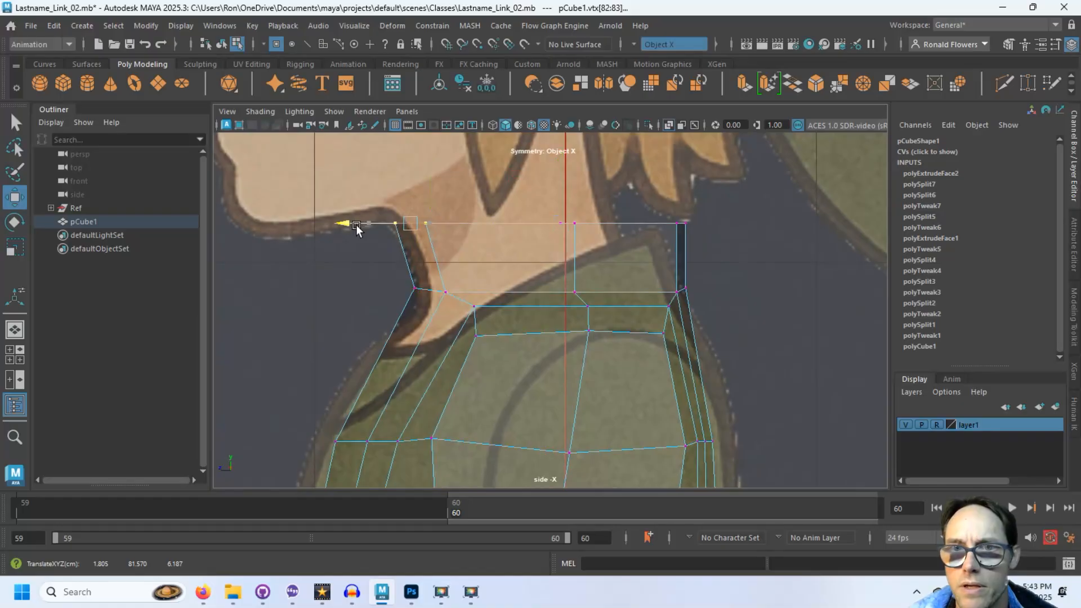
left_click_drag(538, 189, 585, 252)
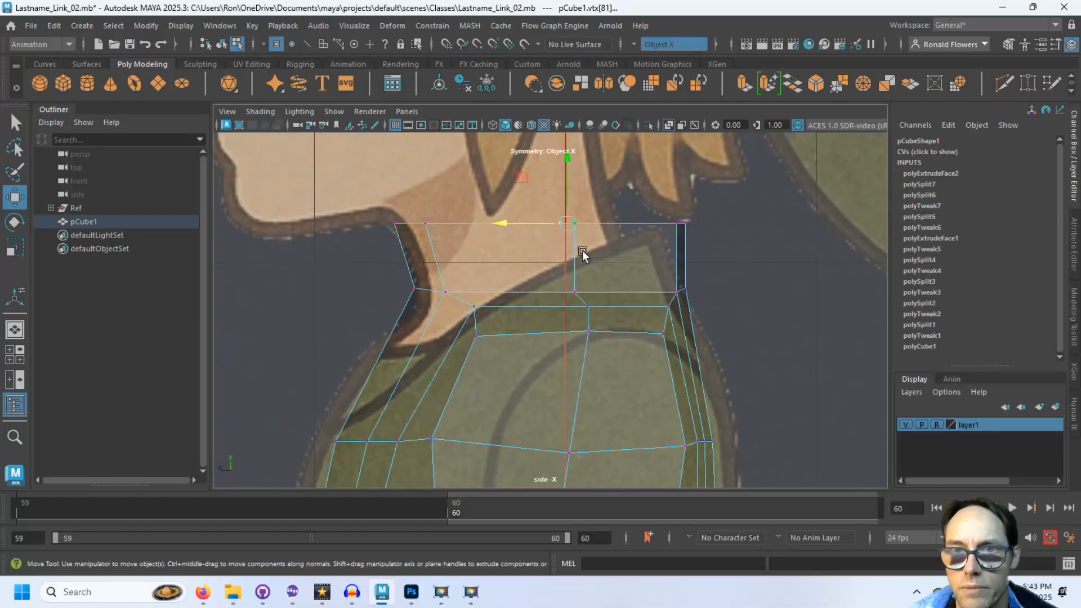
left_click_drag(517, 221, 569, 256)
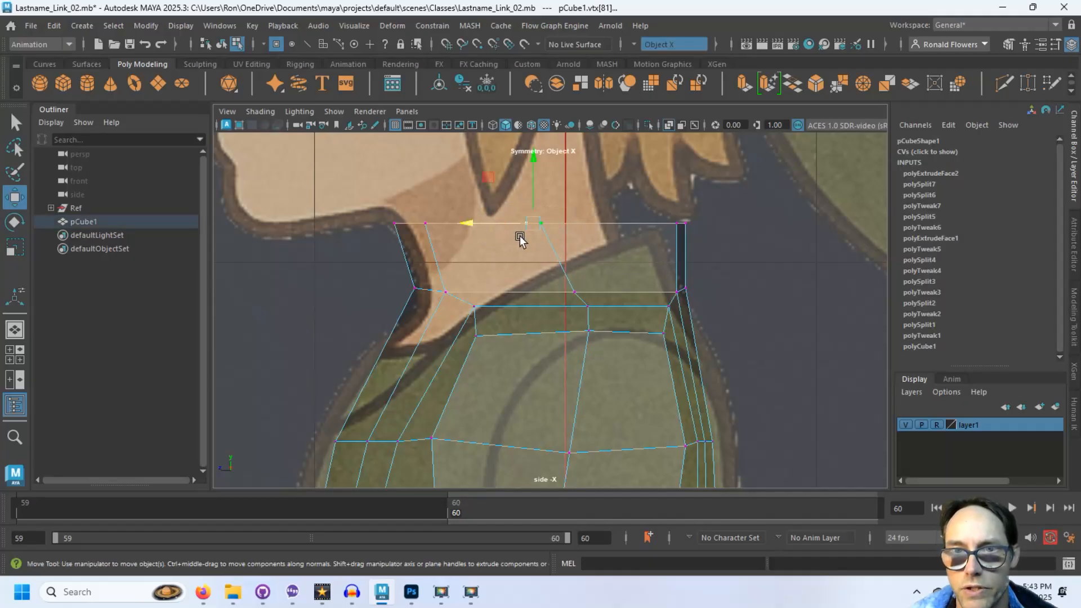
- Pull the neck top's rear vertices forward to the reference nape, and lower its middle vertices toward the collar line
left_click_drag(485, 254, 592, 231)
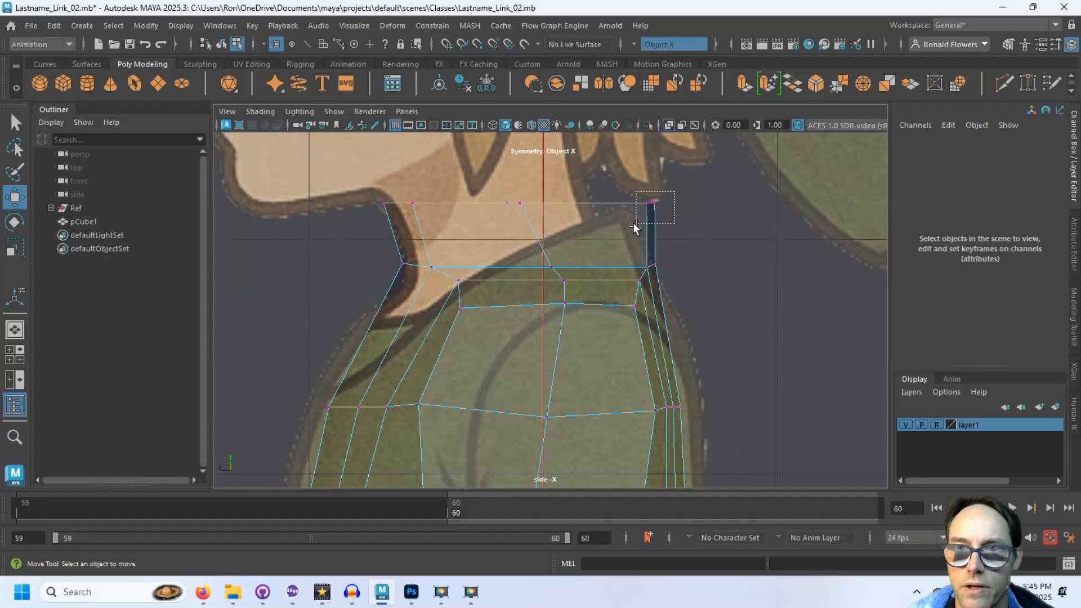
left_click_drag(633, 222, 582, 205)
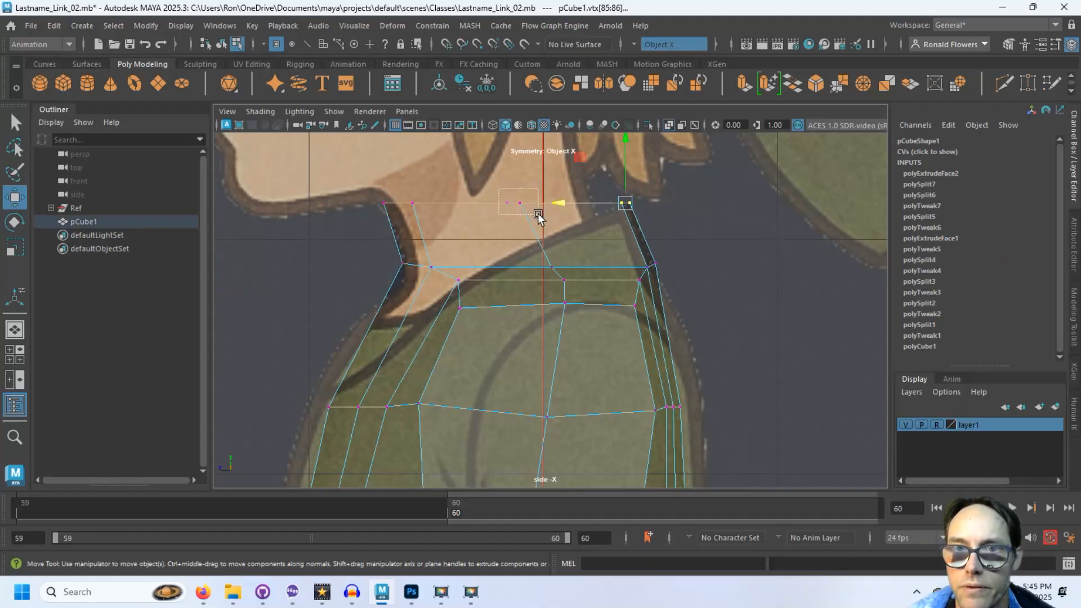
left_click(515, 203)
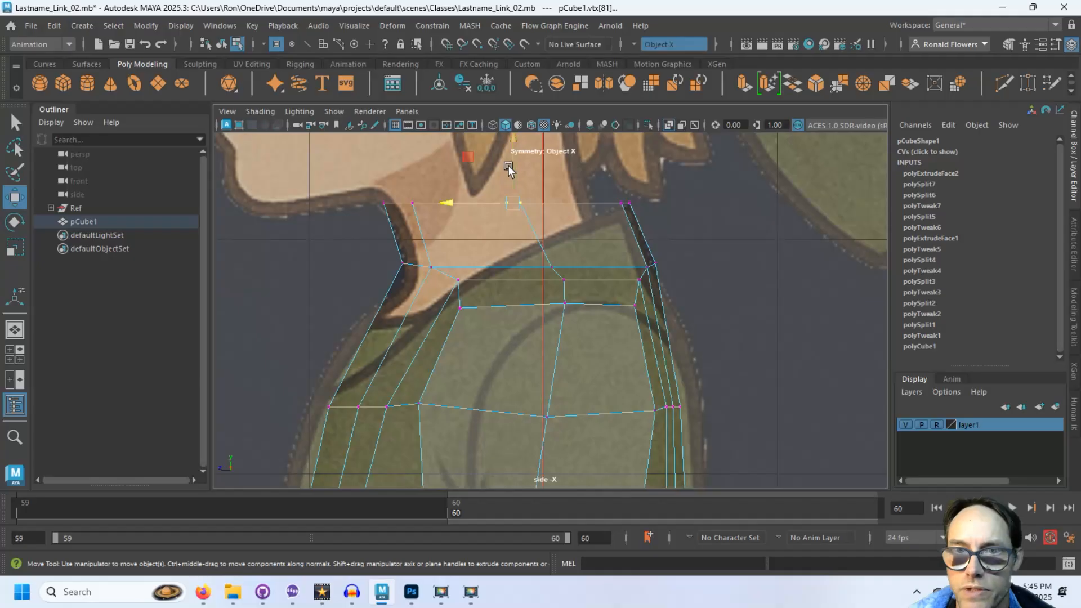
left_click_drag(508, 169, 523, 213)
left_click(709, 282)
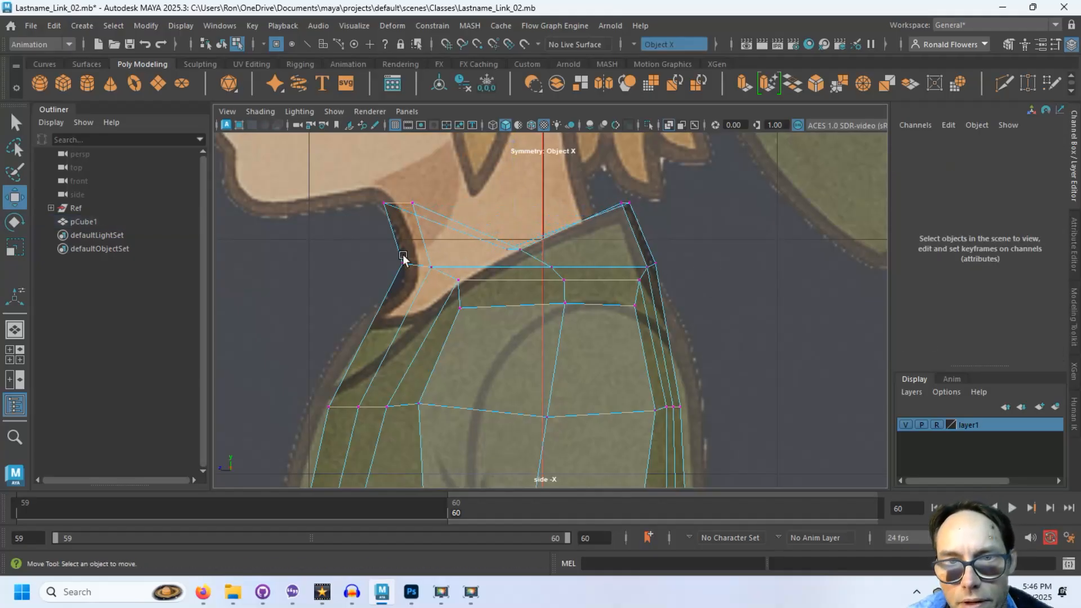
- Move the front neck base vertices down and forward to about Y 76.8, Z 6.1 cm at the reference collar
left_click_drag(377, 246, 437, 278)
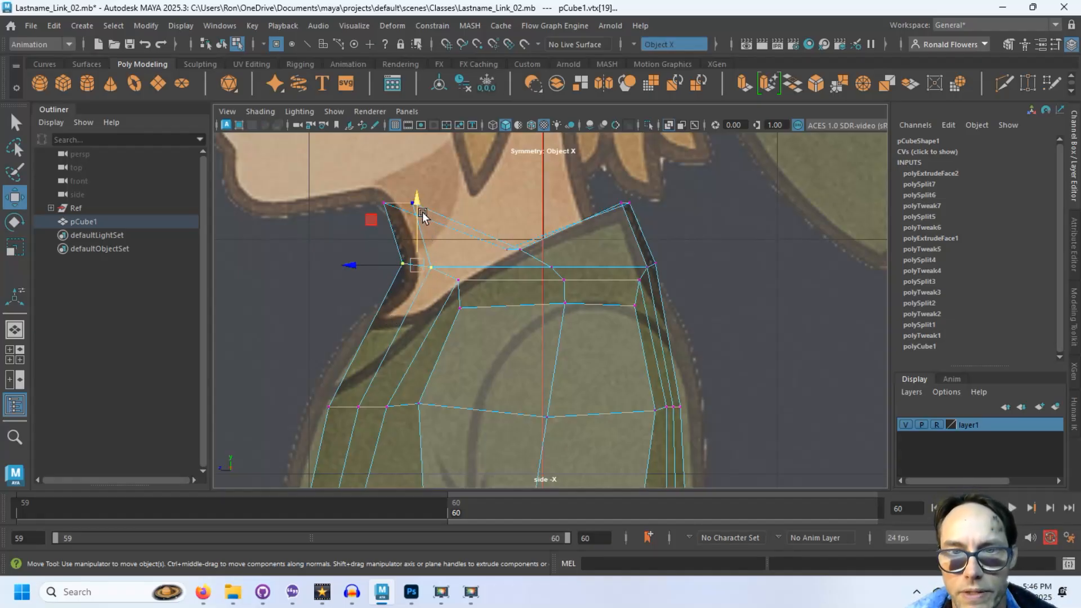
left_click_drag(416, 200, 405, 234)
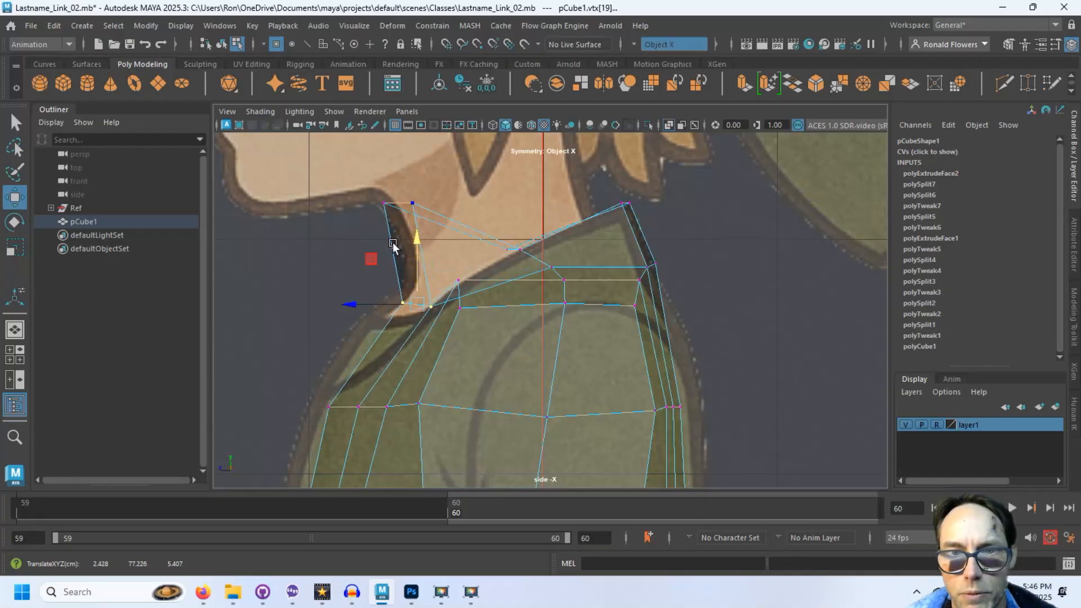
left_click_drag(357, 304, 348, 304)
left_click_drag(401, 247, 400, 260)
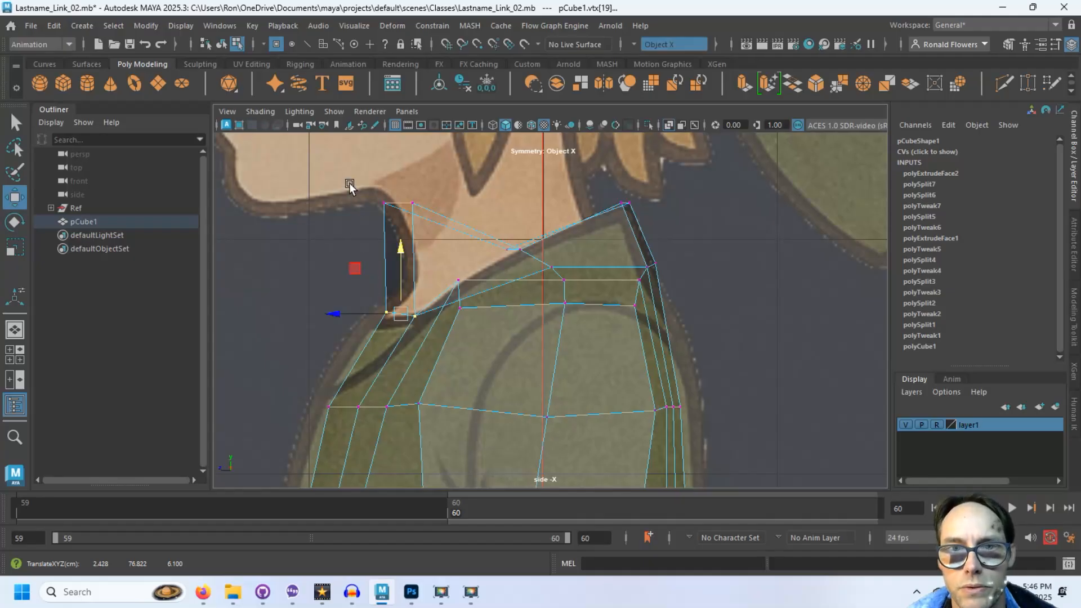
- Lower the front vertices of the neck top to about Y 78.0, Z 5.7 cm, just above the front neck base
left_click_drag(351, 183, 454, 227)
left_click_drag(398, 159, 407, 235)
left_click_drag(358, 281, 364, 285)
left_click_drag(410, 227, 411, 230)
left_click_drag(367, 285, 371, 285)
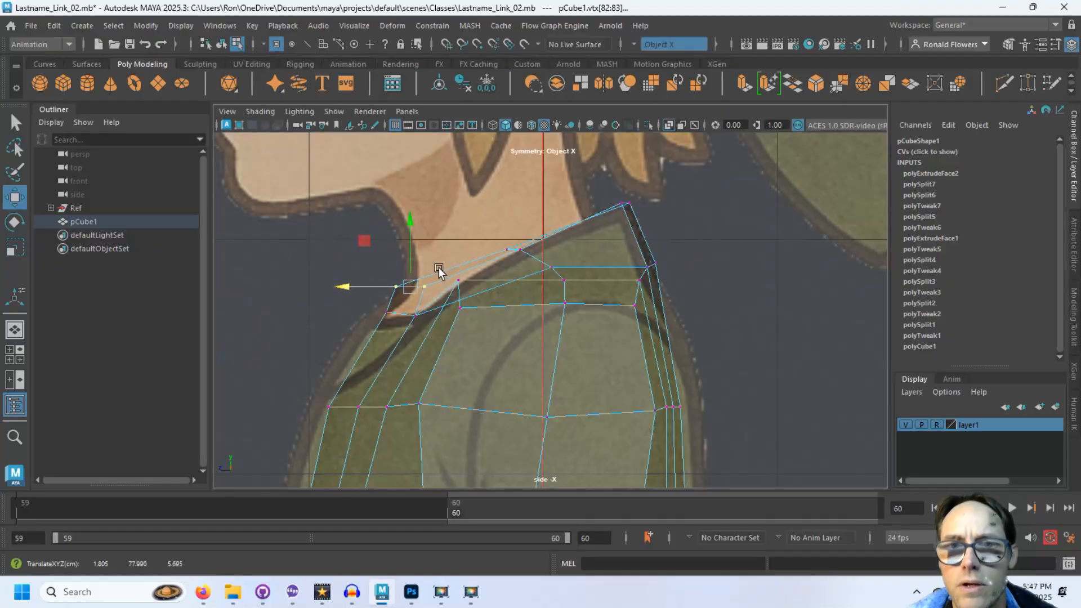
- Lower the front upper shoulder vertices to about Y 77.3 cm, next to the collar line in the side view
scroll(459, 311, "up", 3)
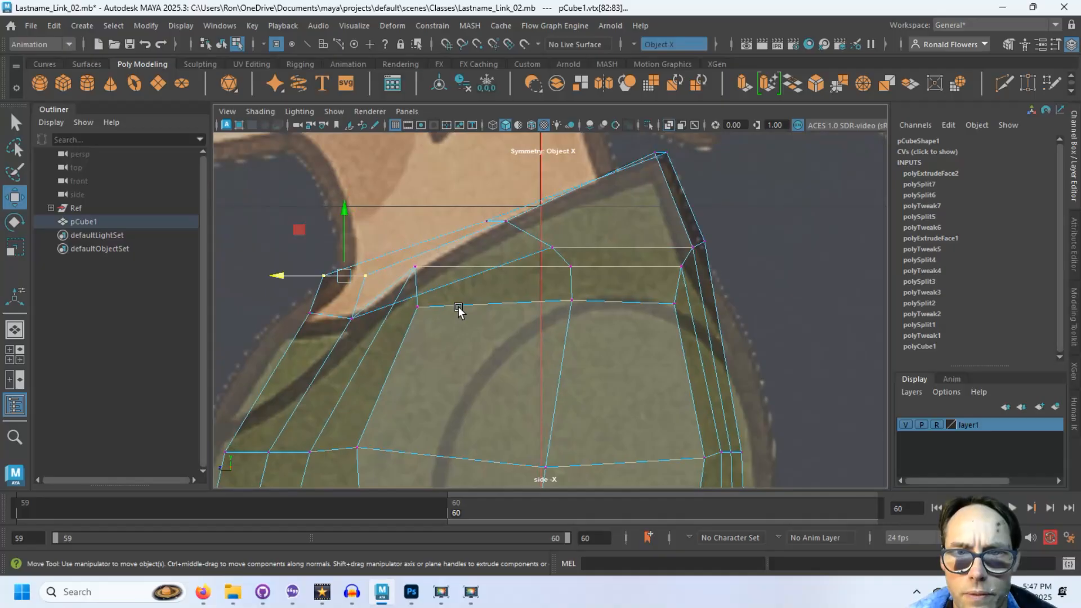
left_click_drag(438, 280, 440, 284)
left_click_drag(417, 212, 407, 242)
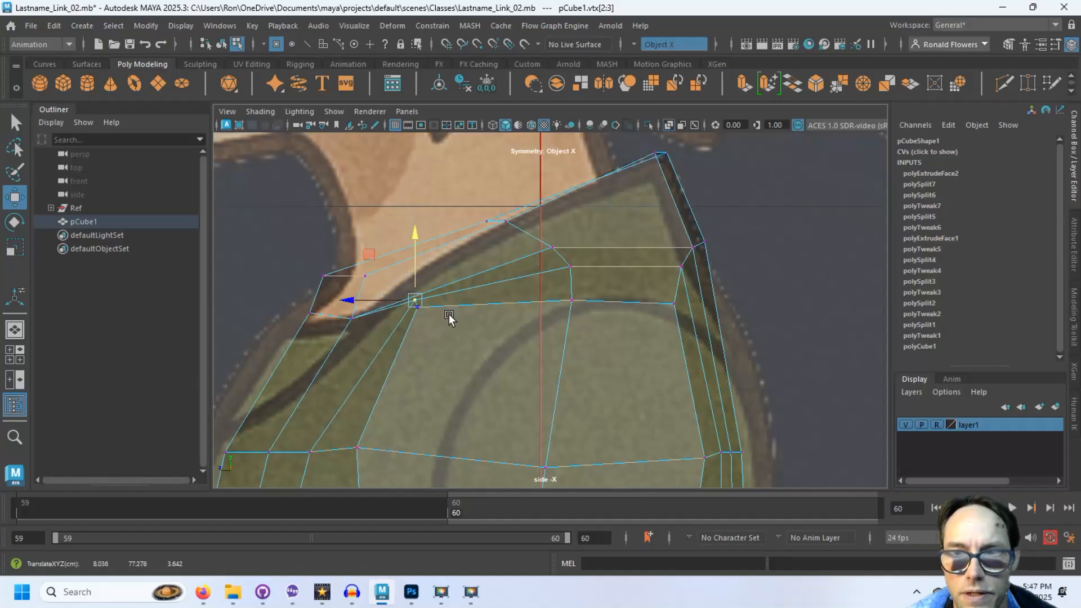
- In perspective, cut a symmetric inset edge path with Multi-Cut from the neck top's front corners around its back, inside the outer edges
key("space")
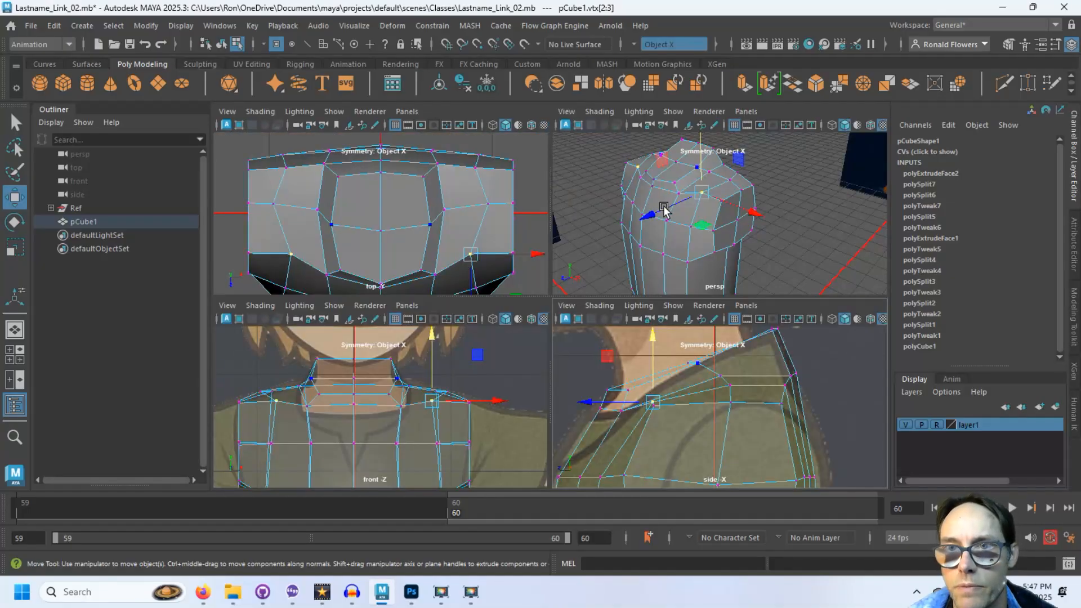
key("space")
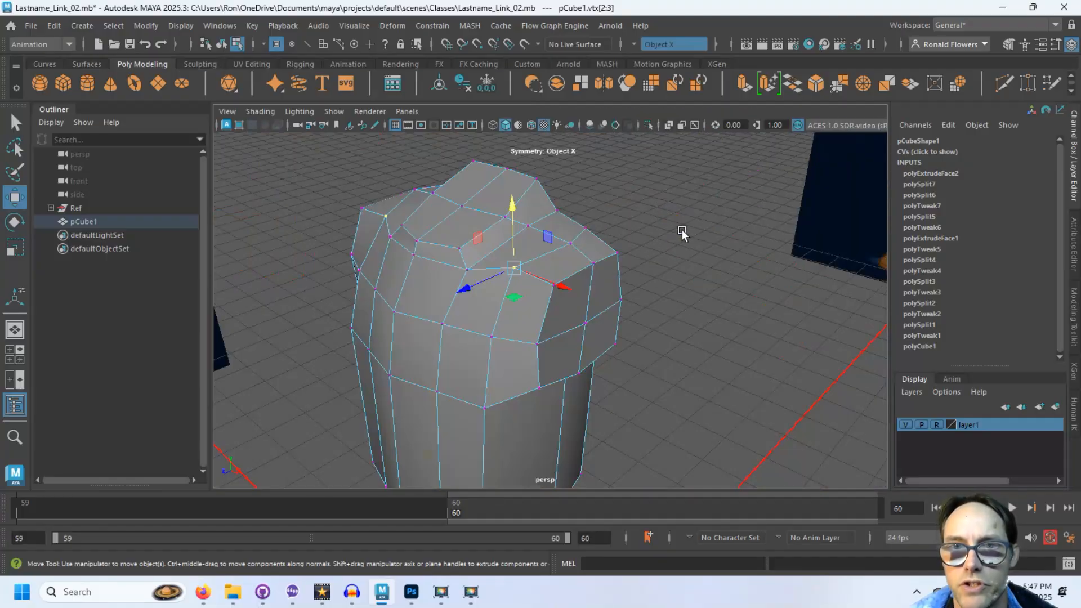
left_click(671, 261)
left_click_drag(671, 261, 701, 260, "alt")
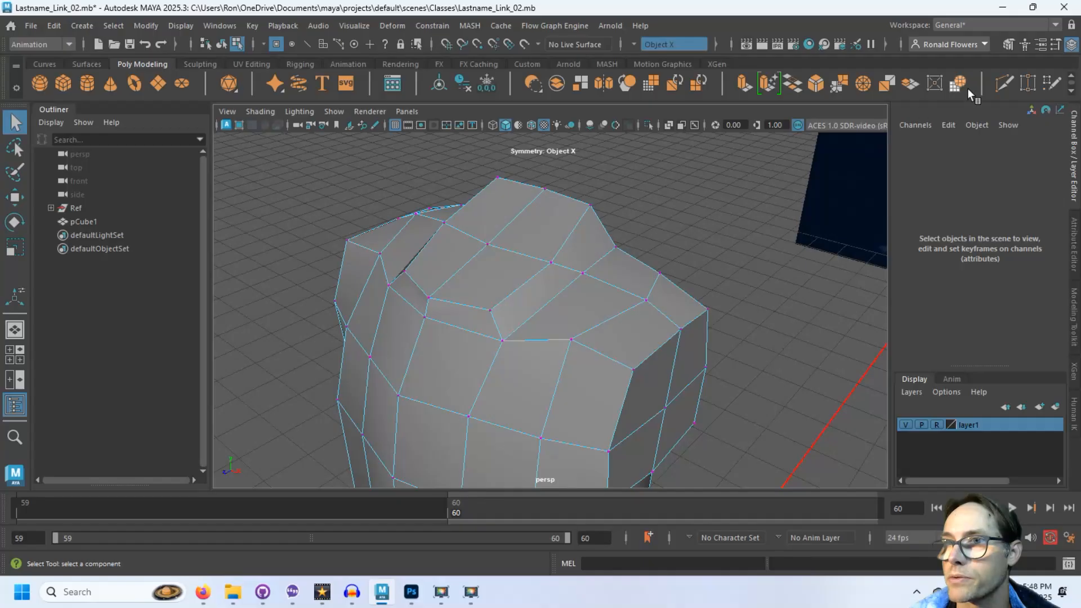
left_click(999, 85)
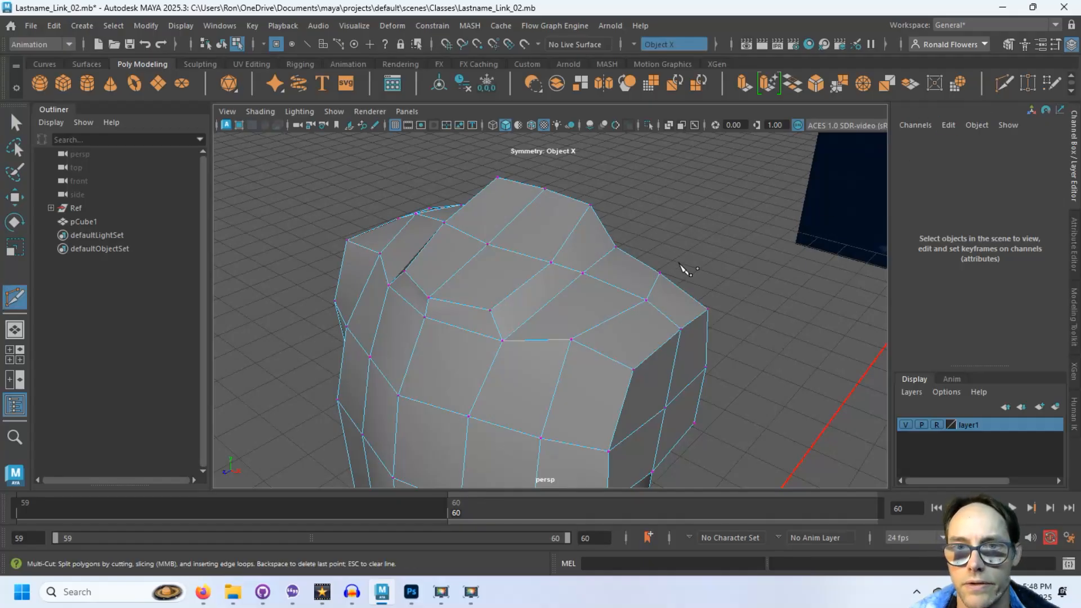
left_click(490, 310)
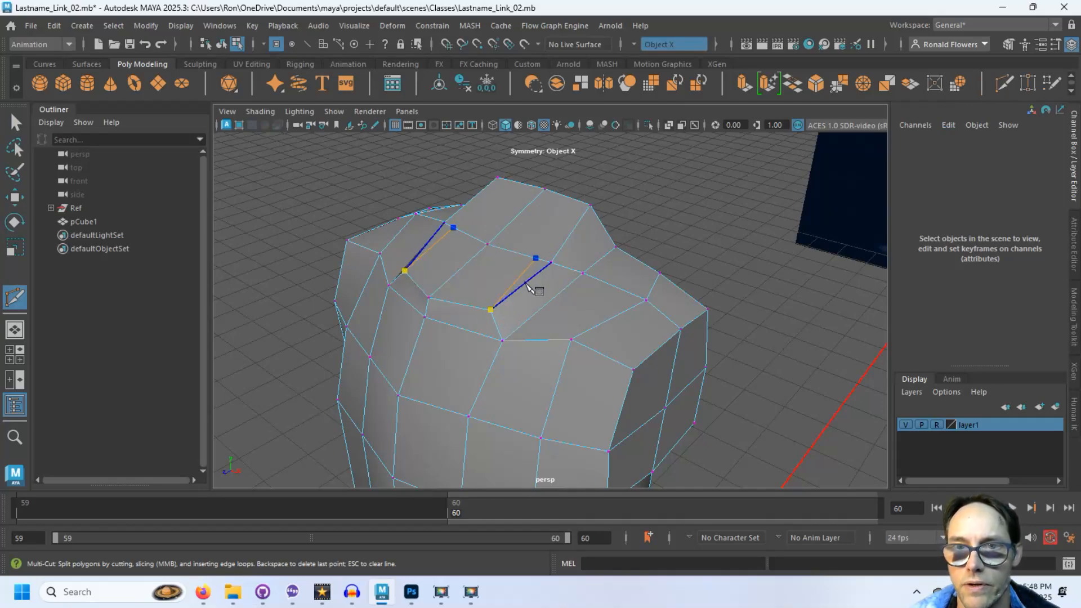
left_click(536, 259)
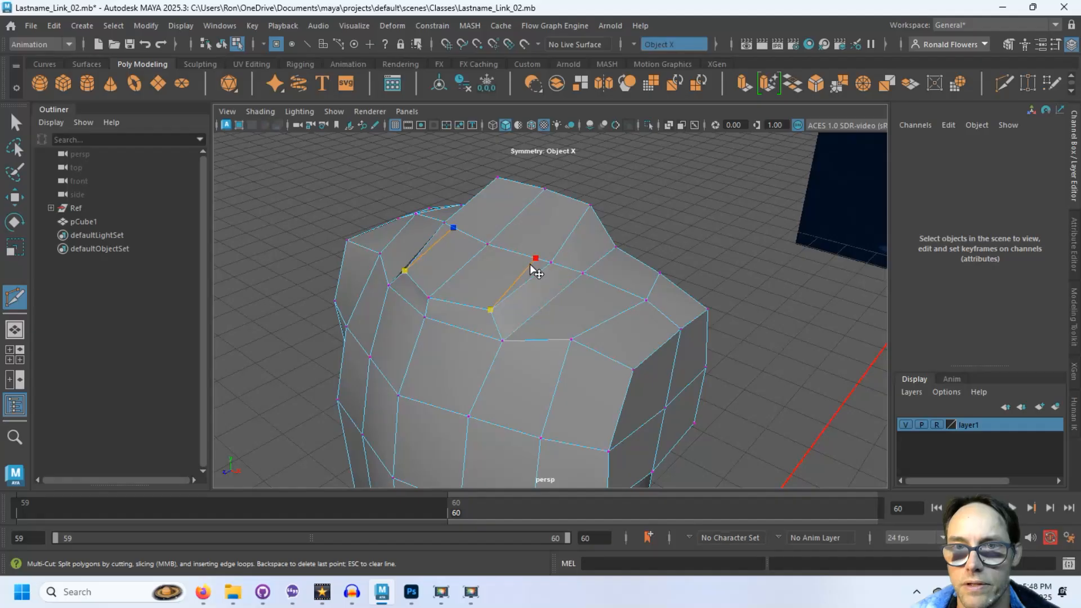
left_click(567, 214)
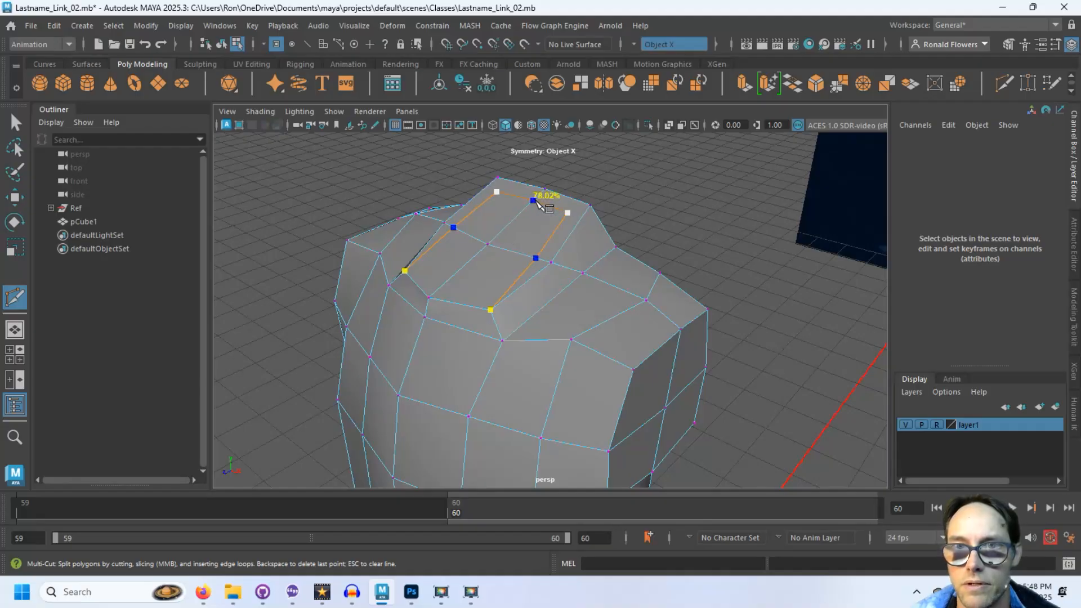
left_click(536, 197)
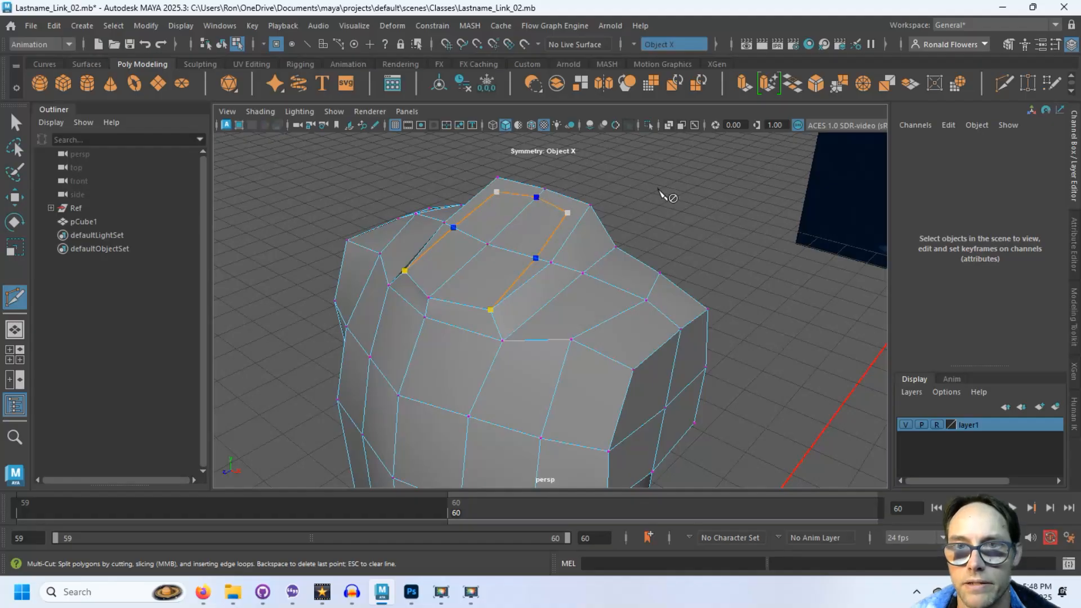
key("Return")
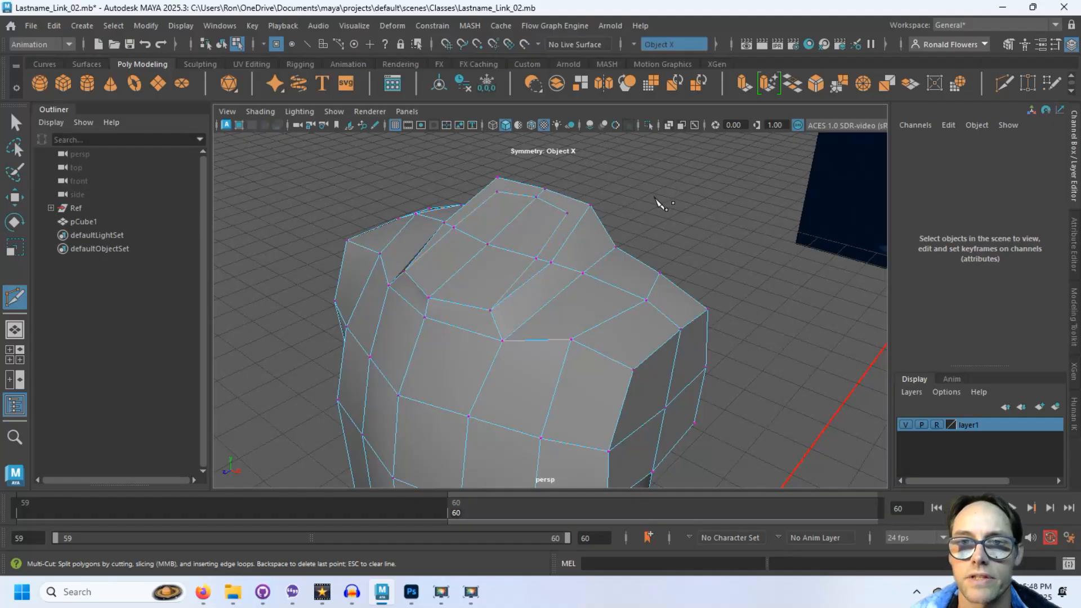
scroll(655, 200, "up", 5)
left_click_drag(636, 214, 654, 242, "alt")
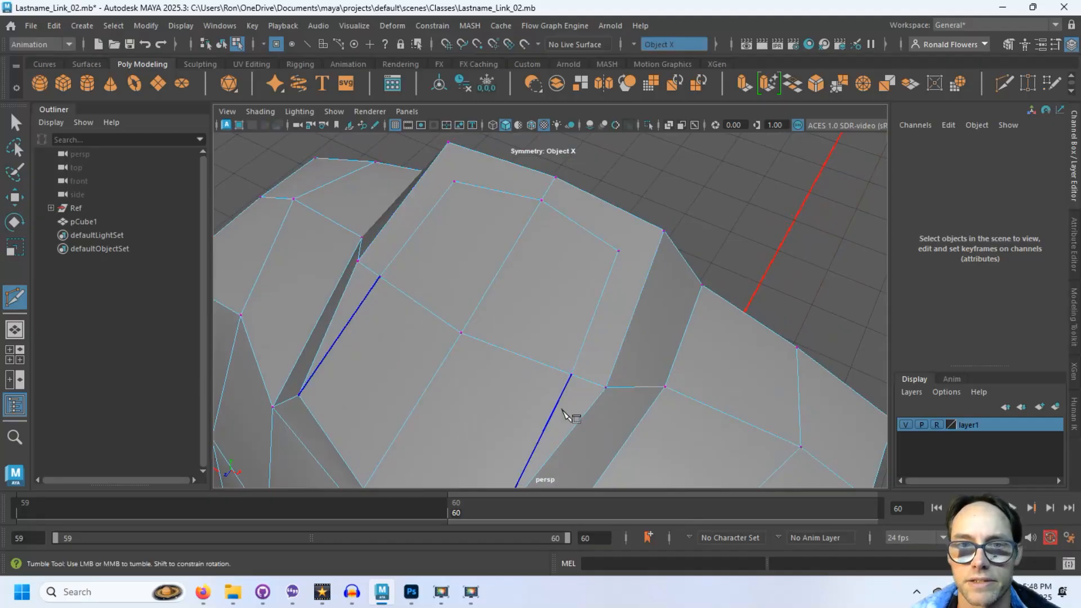
left_click_drag(651, 295, 656, 261, "alt")
middle_click_drag(647, 225, 632, 287, "alt")
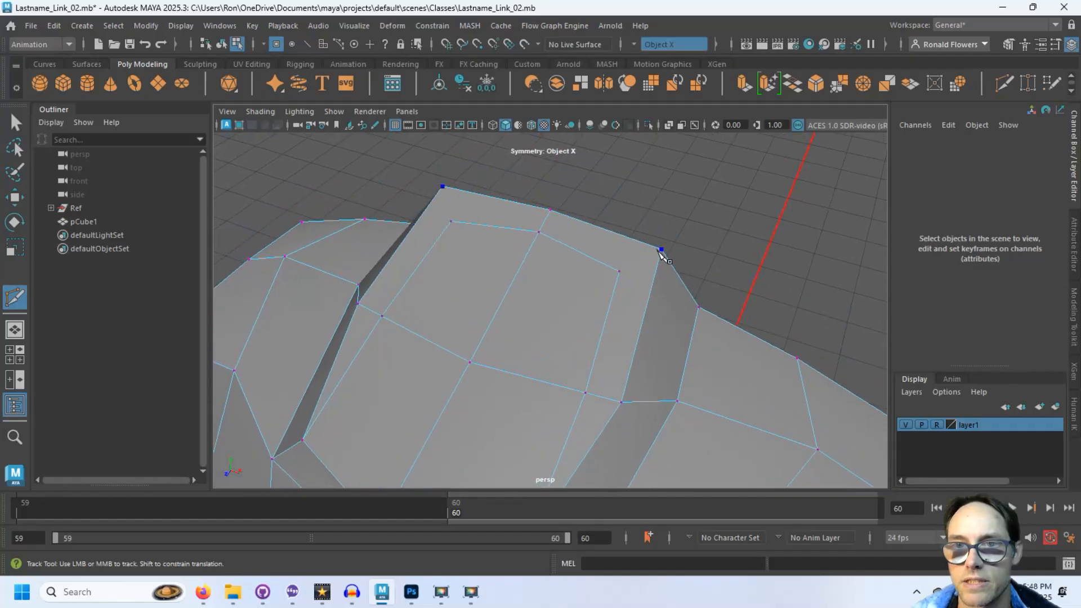
- Complete the neck's Multi-Cut by connecting the outer back corner to the inset path's back corner, mirrored on both sides
left_click(619, 272)
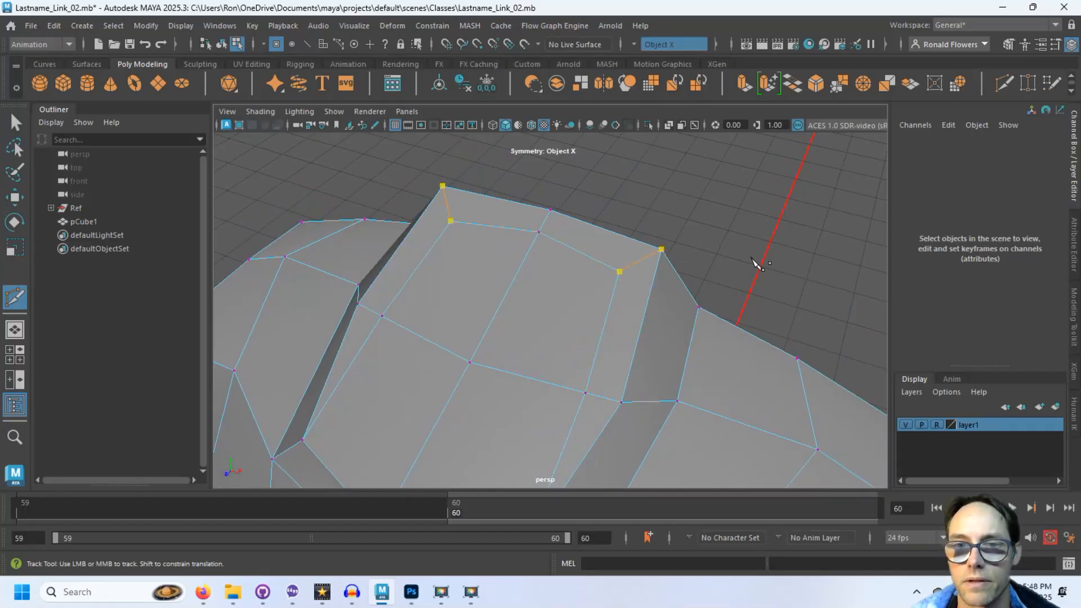
key("Return")
- Extrude the four inner faces of the neck top outward along their normal by about 2.04
right_click_drag(753, 260, 707, 271, "alt")
left_click_drag(708, 273, 688, 255, "alt")
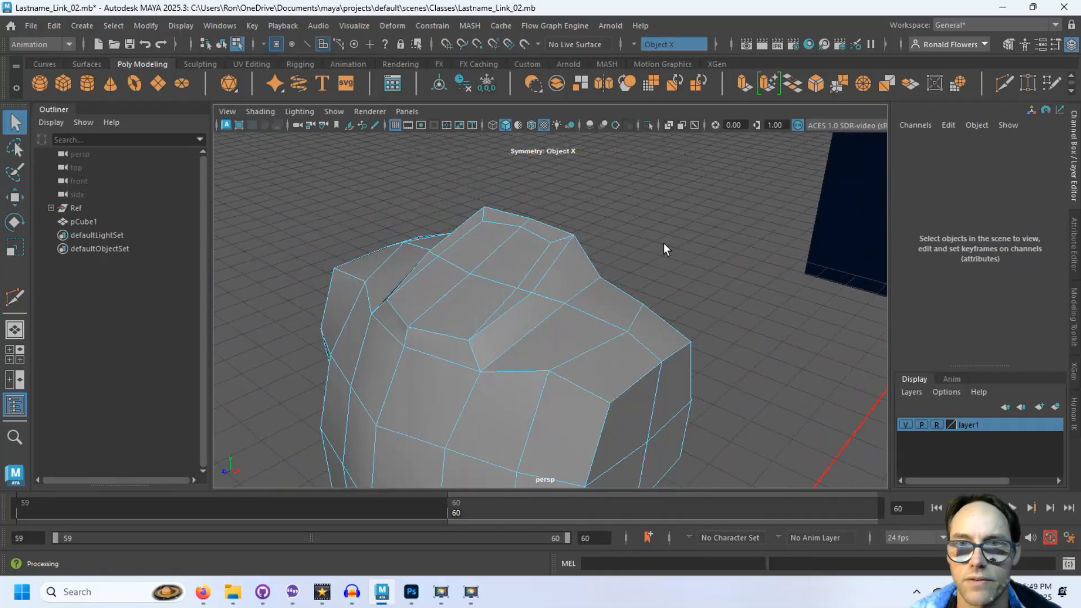
key("F11")
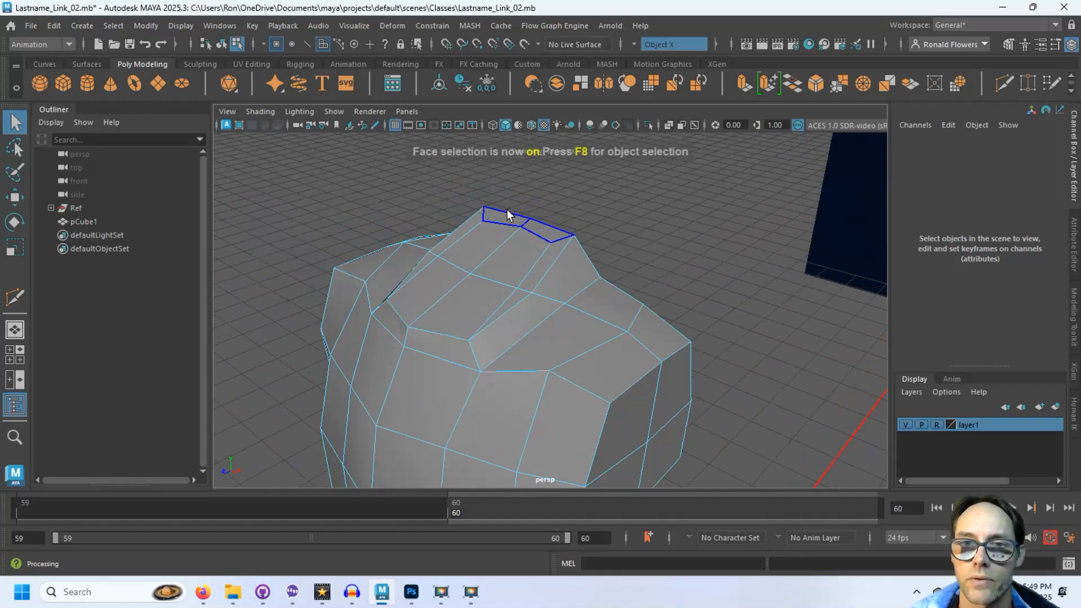
left_click_drag(482, 241, 520, 231)
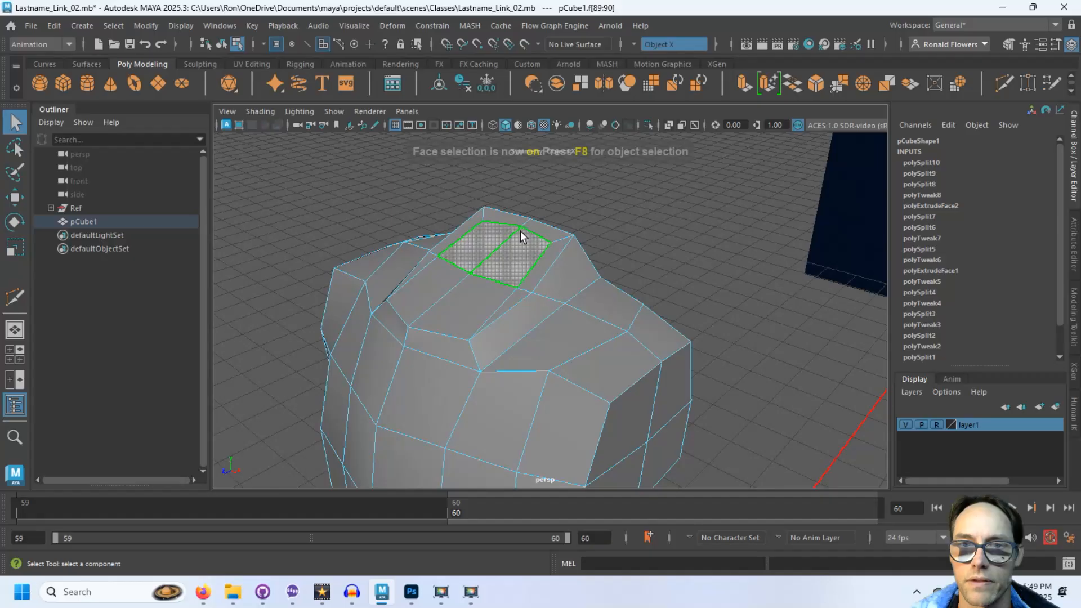
left_click(461, 298, "shift")
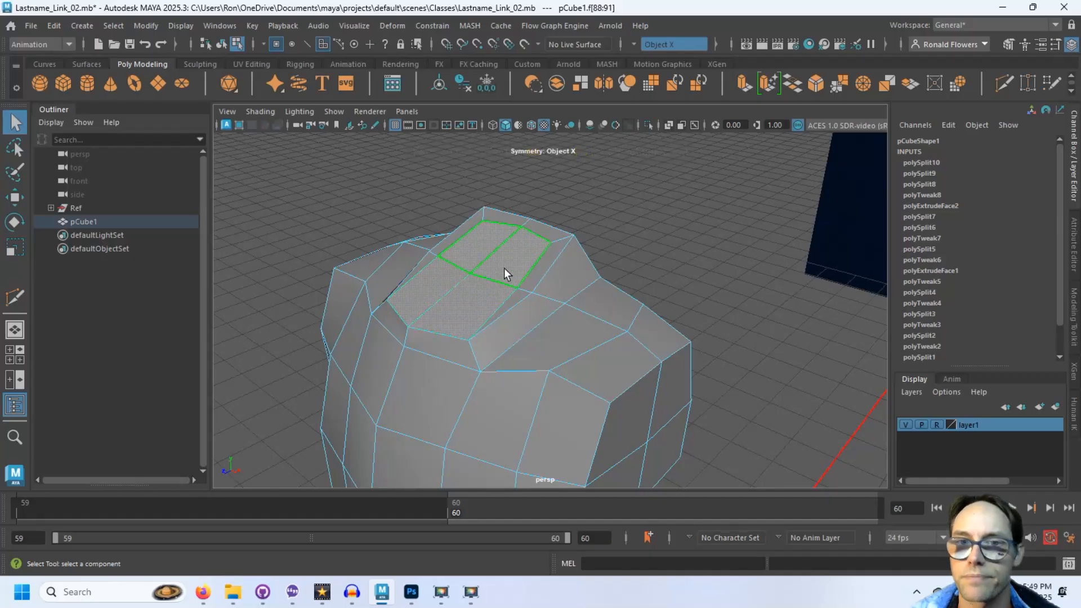
left_click(836, 86)
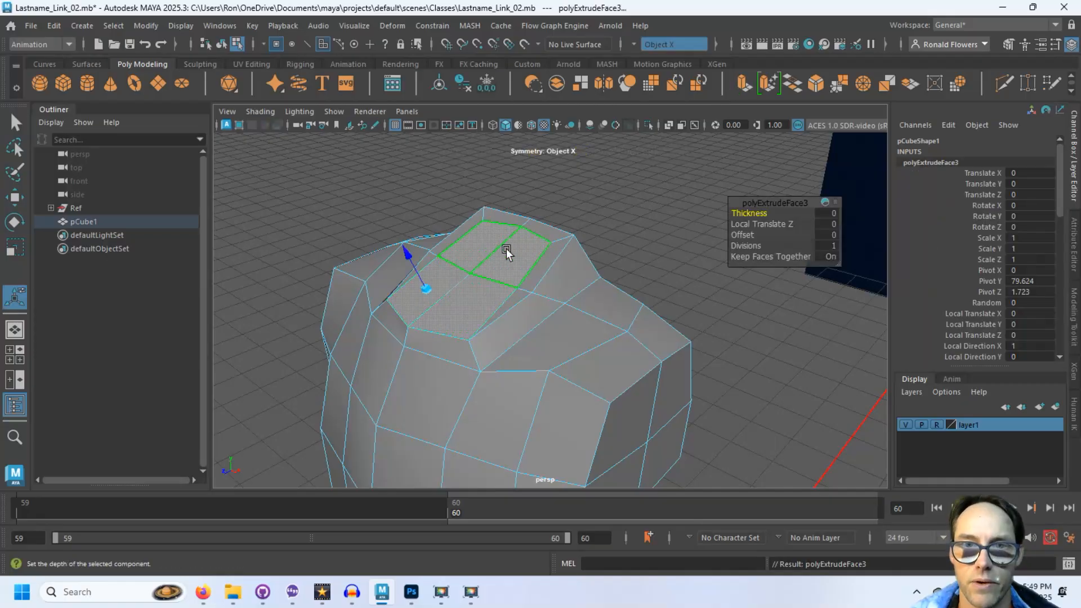
left_click_drag(405, 254, 374, 232)
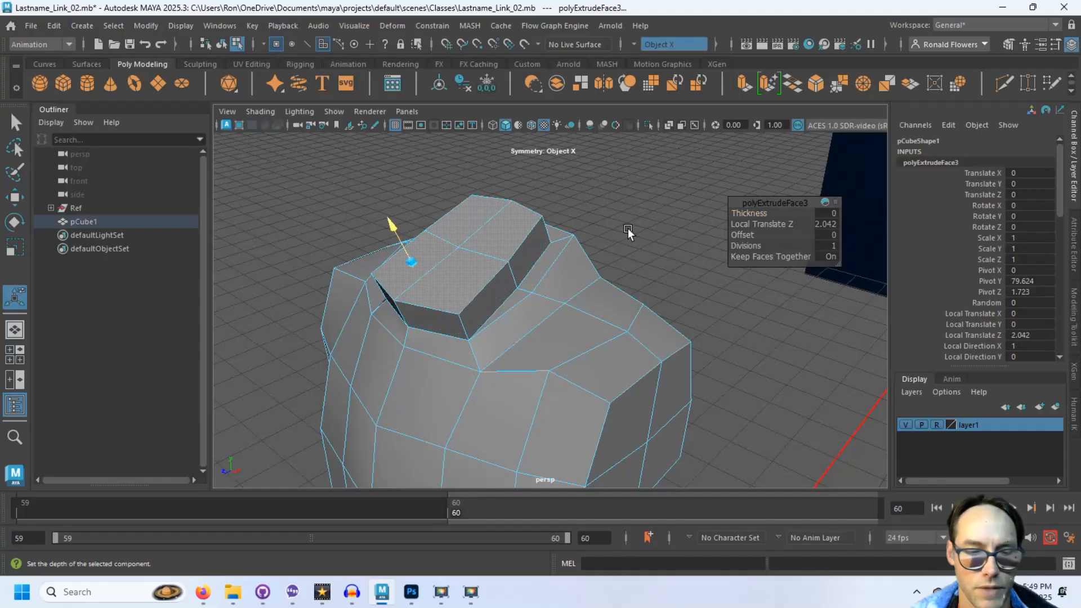
- Flatten the extruded neck faces vertically to a level plane and raise them to about Y 82.6 cm
key("r")
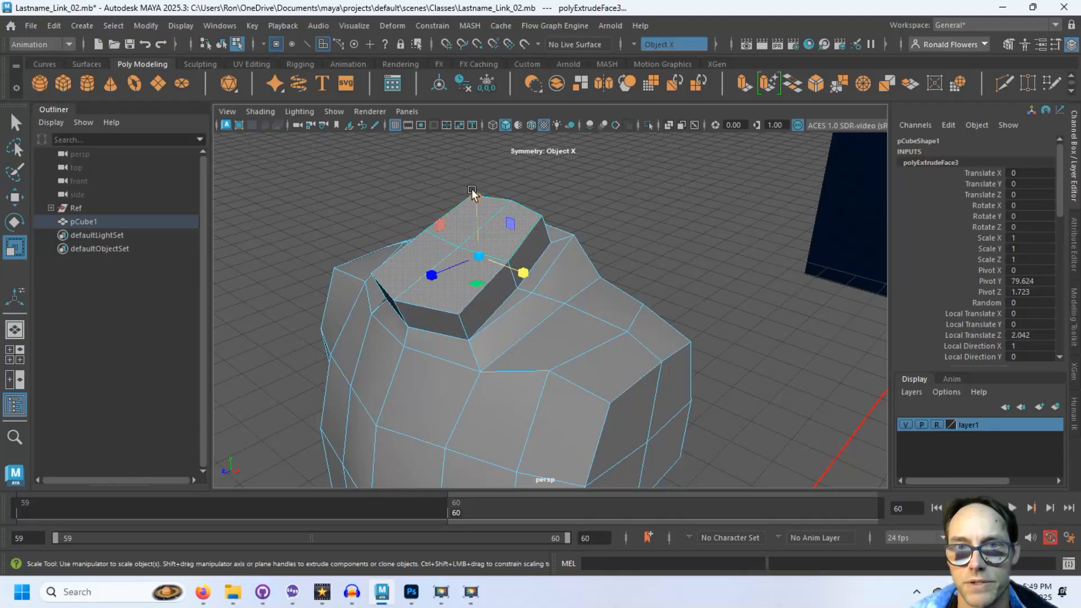
left_click_drag(474, 193, 483, 291)
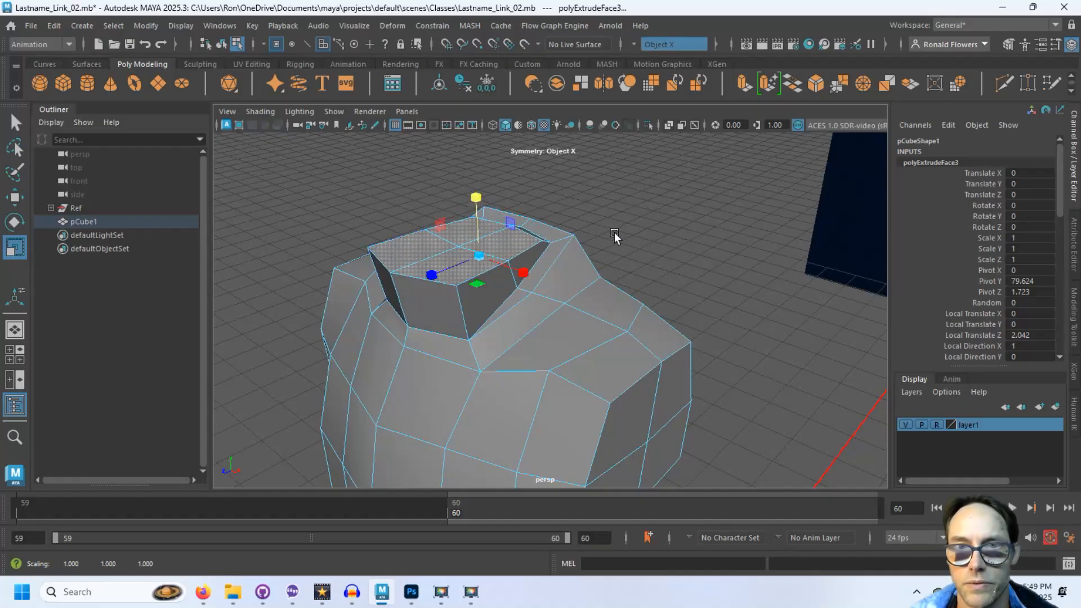
key("w")
left_click_drag(485, 199, 473, 171)
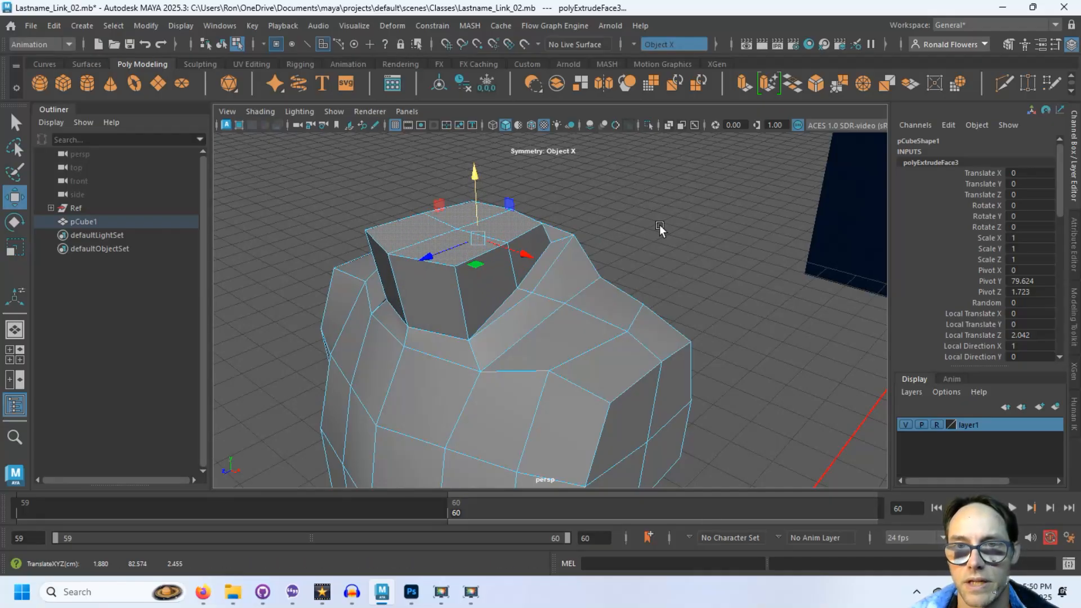
- In the side view, lower the level neck top faces to about Y 82.4 cm under the reference jaw
key("space")
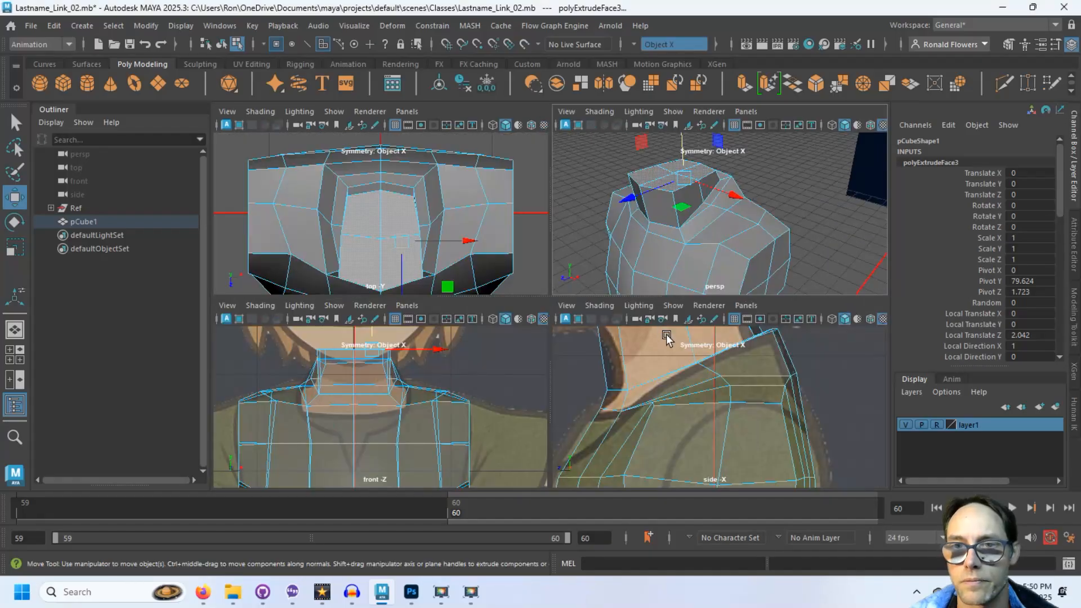
key("space")
left_click(631, 281)
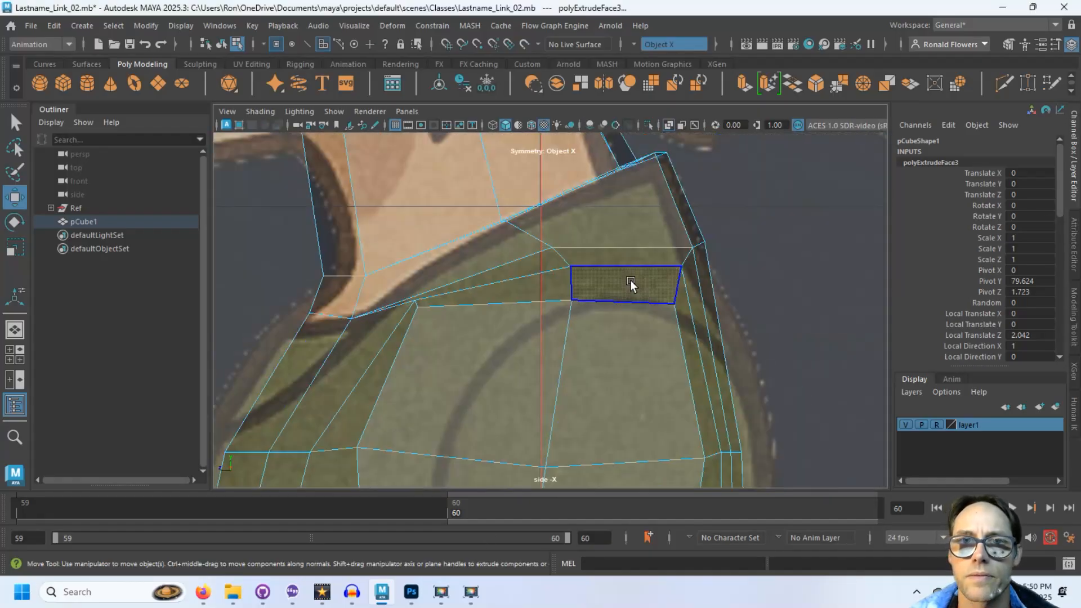
scroll(595, 263, "down", 2)
left_click(594, 262)
middle_click_drag(595, 262, 592, 298, "alt")
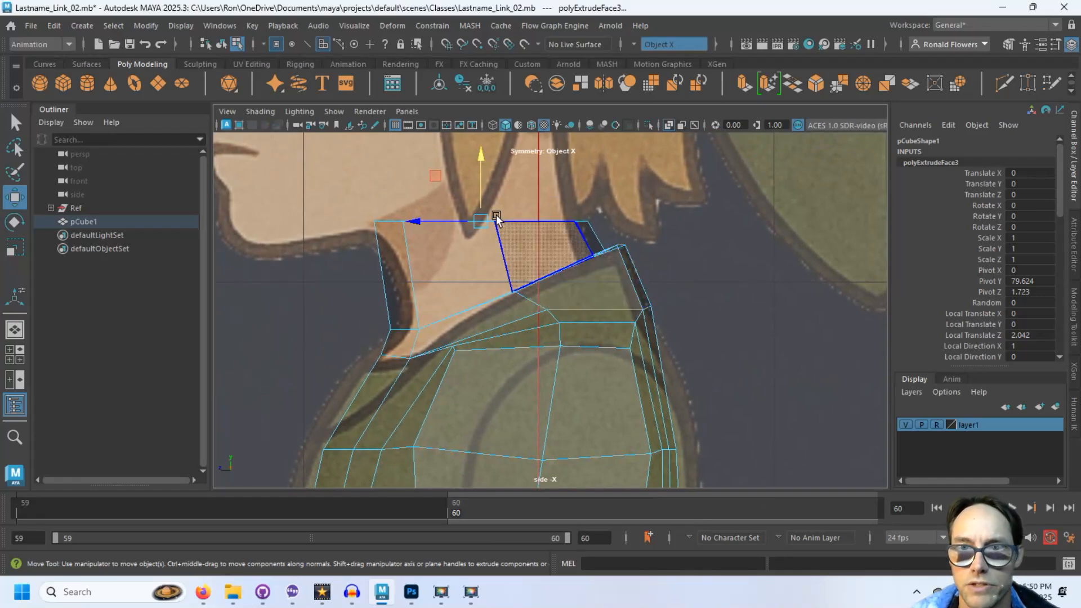
left_click_drag(481, 157, 480, 162)
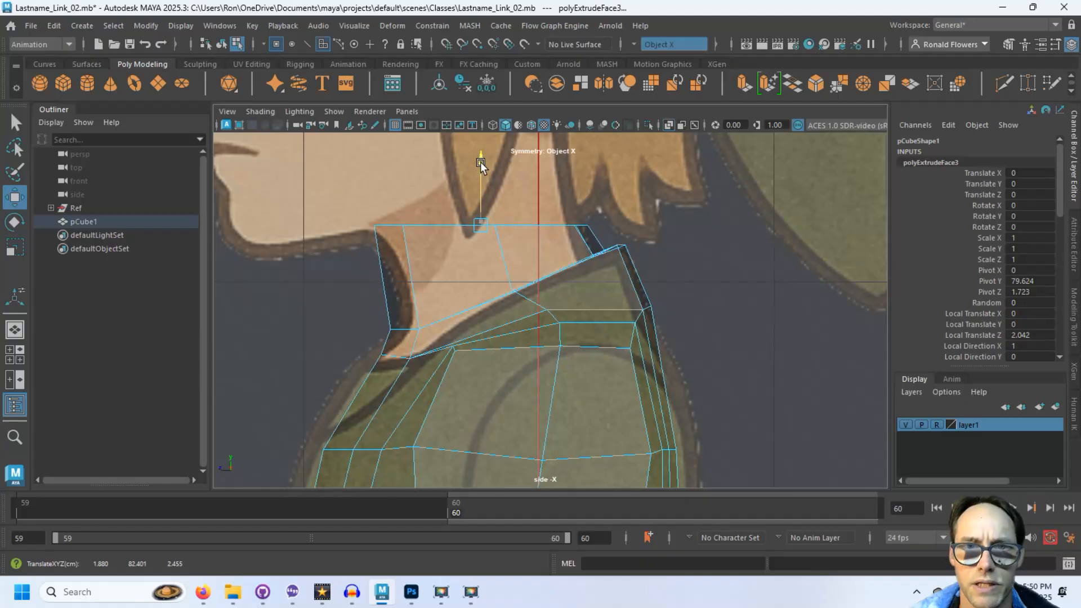
- Slope the neck top's vertices: front down to the jaw line, back up to about Y 82.7 cm, and middle to about Y 82.2 cm
key("F9")
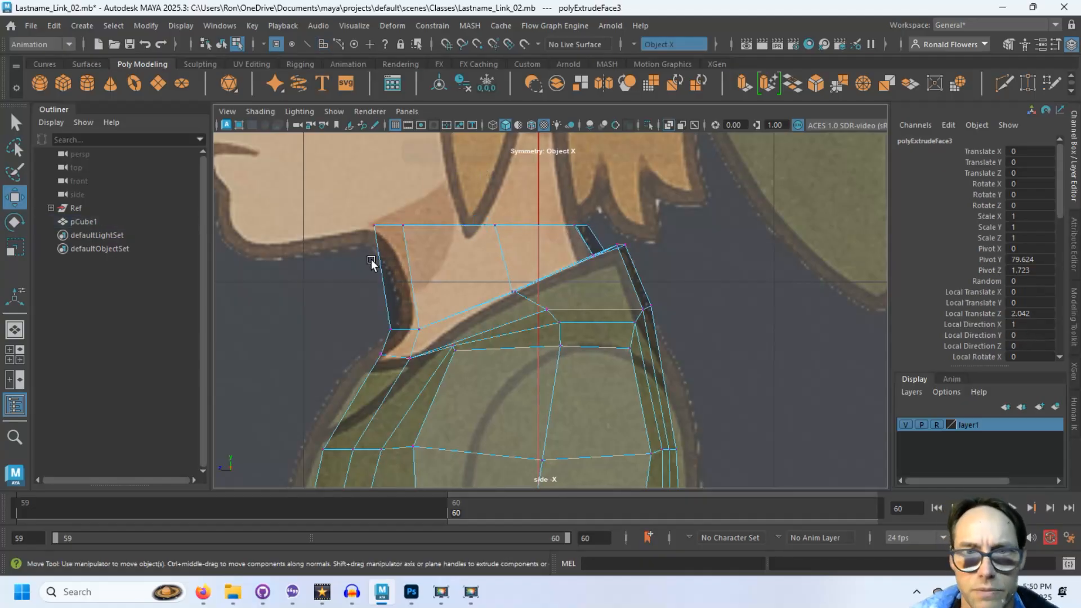
left_click_drag(337, 208, 438, 245)
left_click_drag(391, 163, 394, 183)
left_click_drag(553, 202, 578, 184)
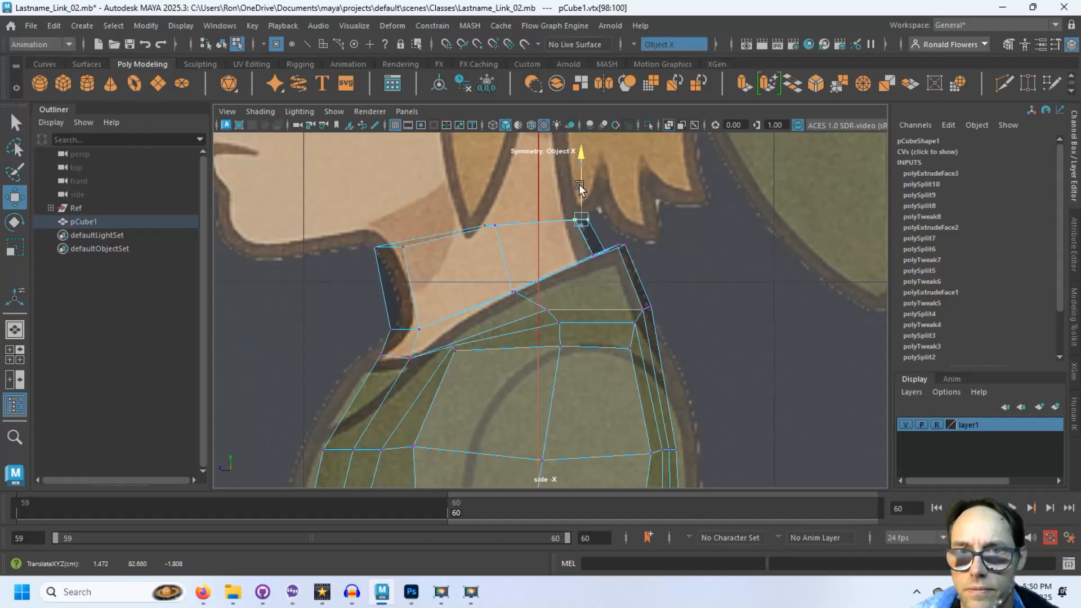
left_click(489, 229)
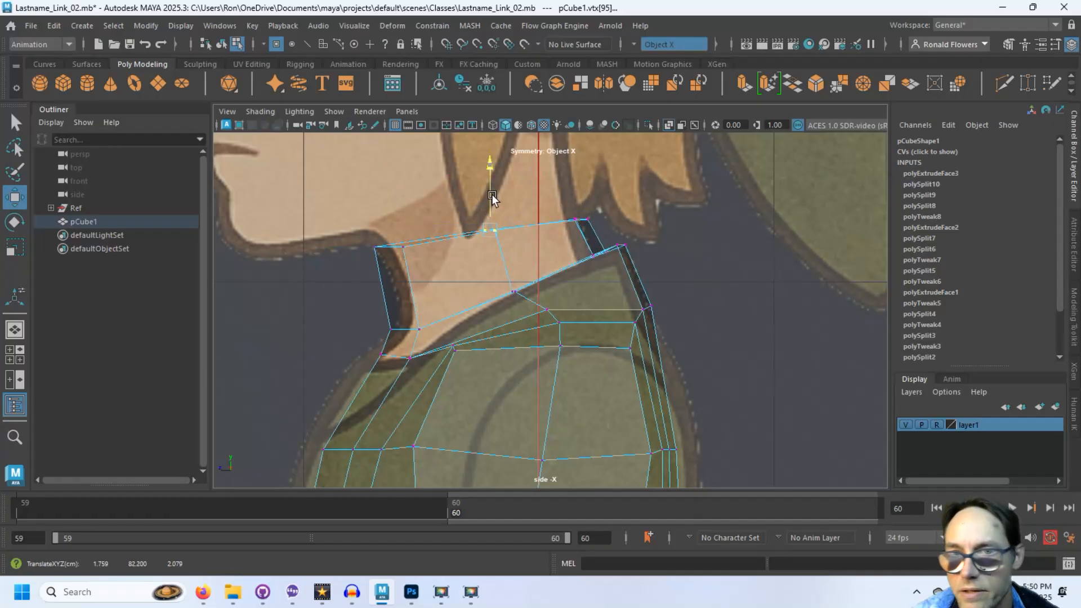
left_click(682, 223)
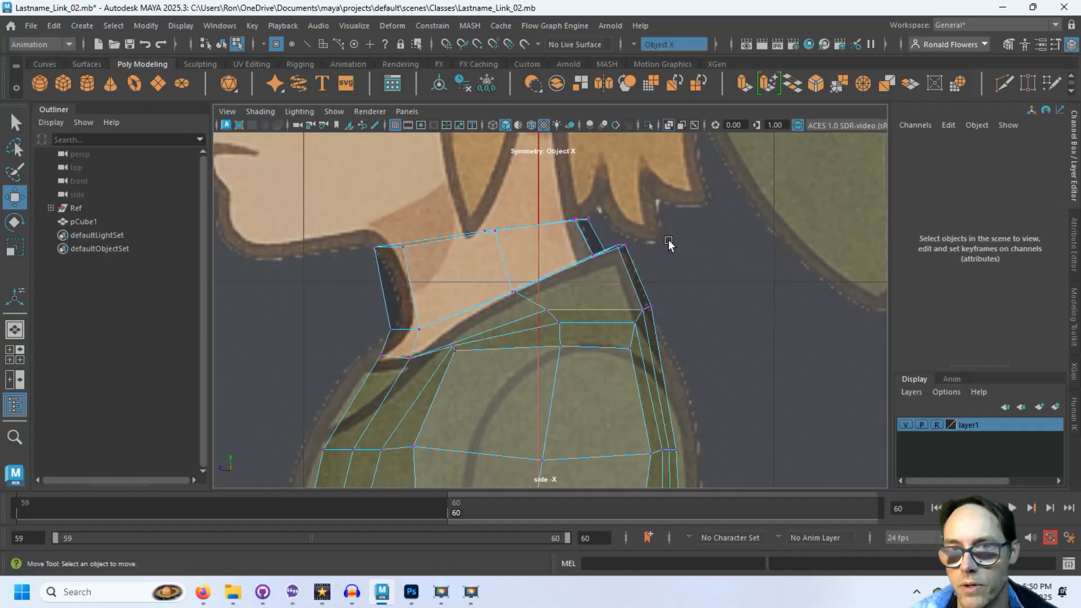
- Examine the torso's tapered lower end and underside from several angles in the perspective view
key("space")
key("space")
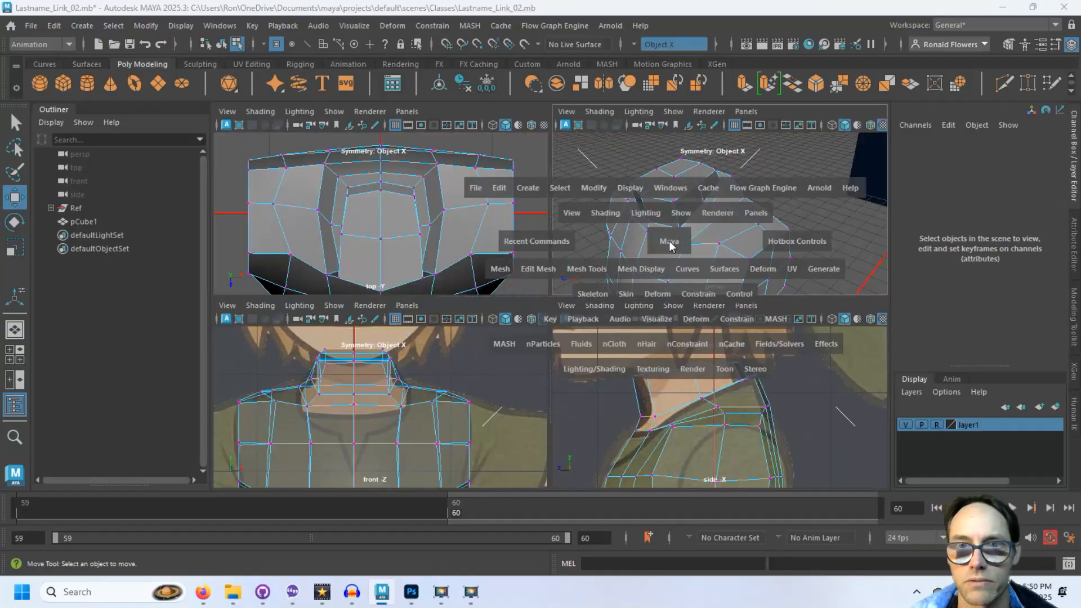
key("space")
right_click_drag(668, 244, 477, 272, "alt")
left_click_drag(478, 272, 508, 273, "alt")
left_click_drag(584, 286, 465, 298, "alt")
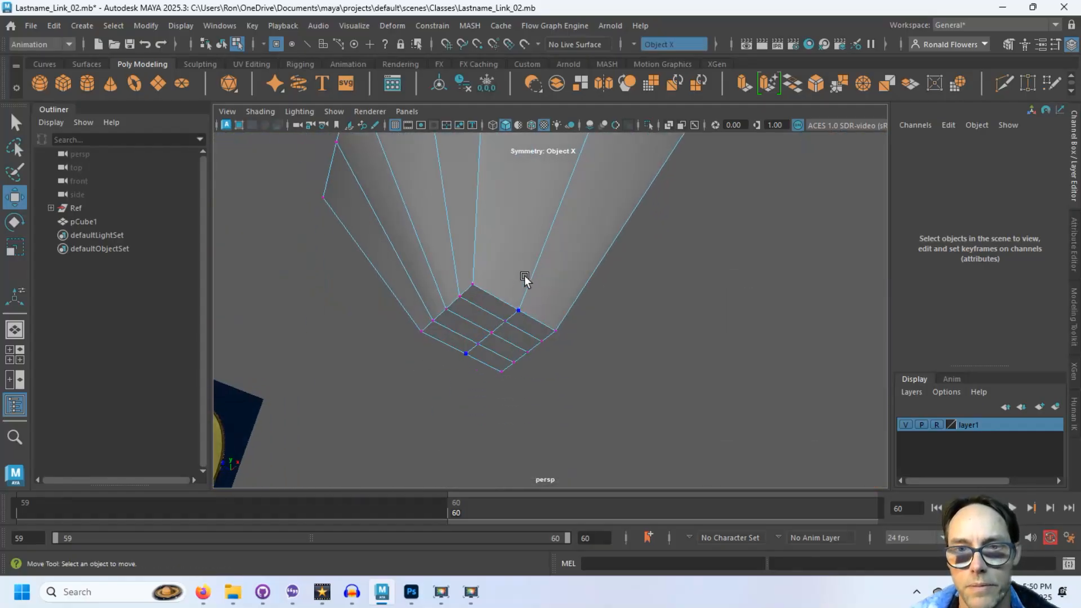
left_click_drag(524, 278, 529, 306, "alt")
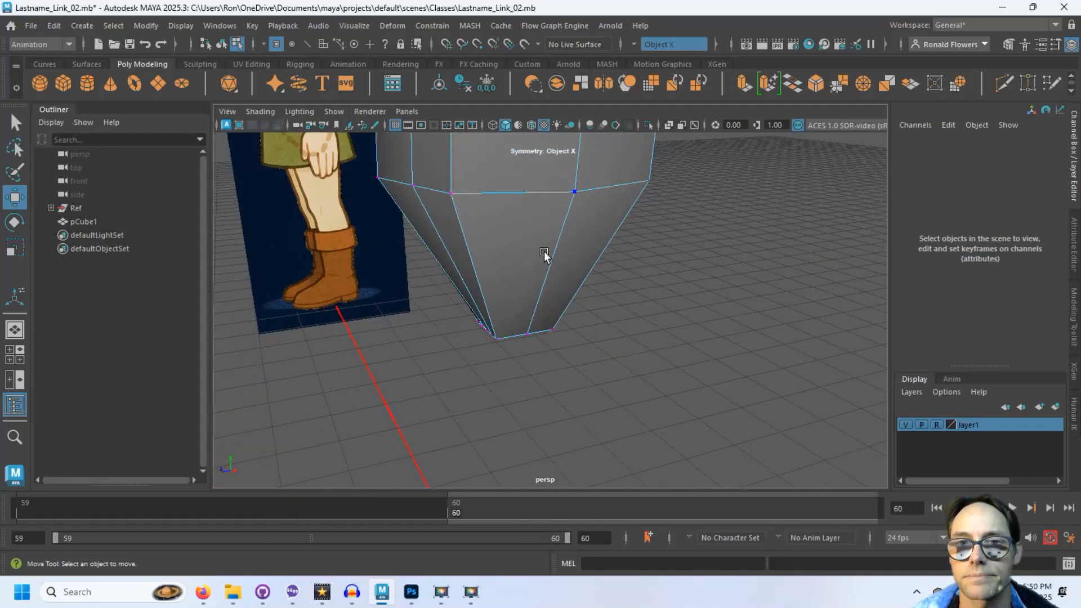
mouse_move(544, 251)
left_mouse_down("alt")
mouse_move(522, 257)
mouse_move(573, 254)
mouse_move(561, 255)
left_mouse_up("alt")
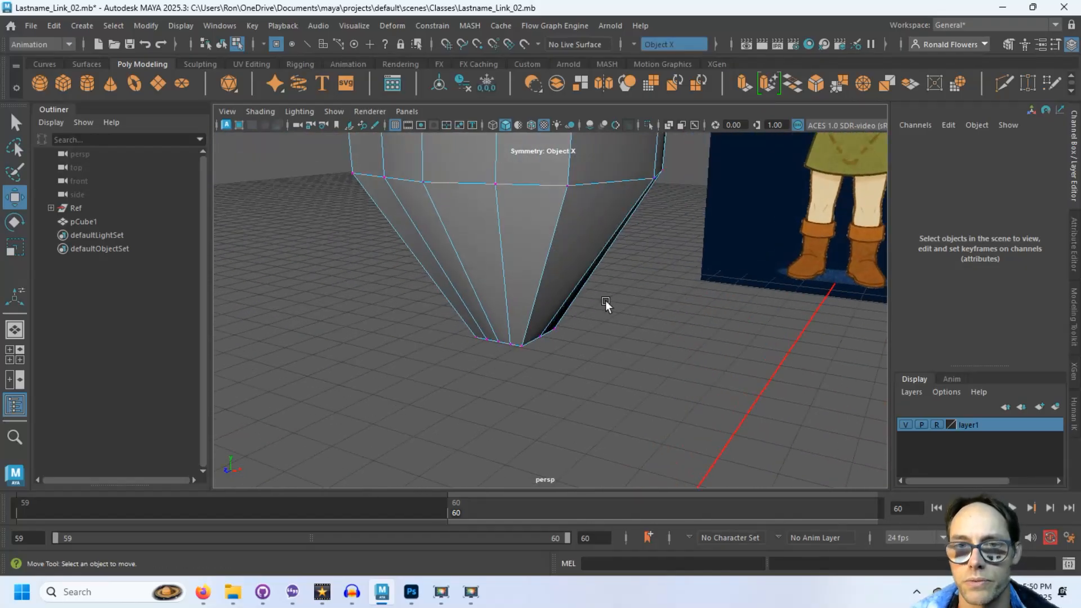
left_click_drag(606, 300, 527, 255, "alt")
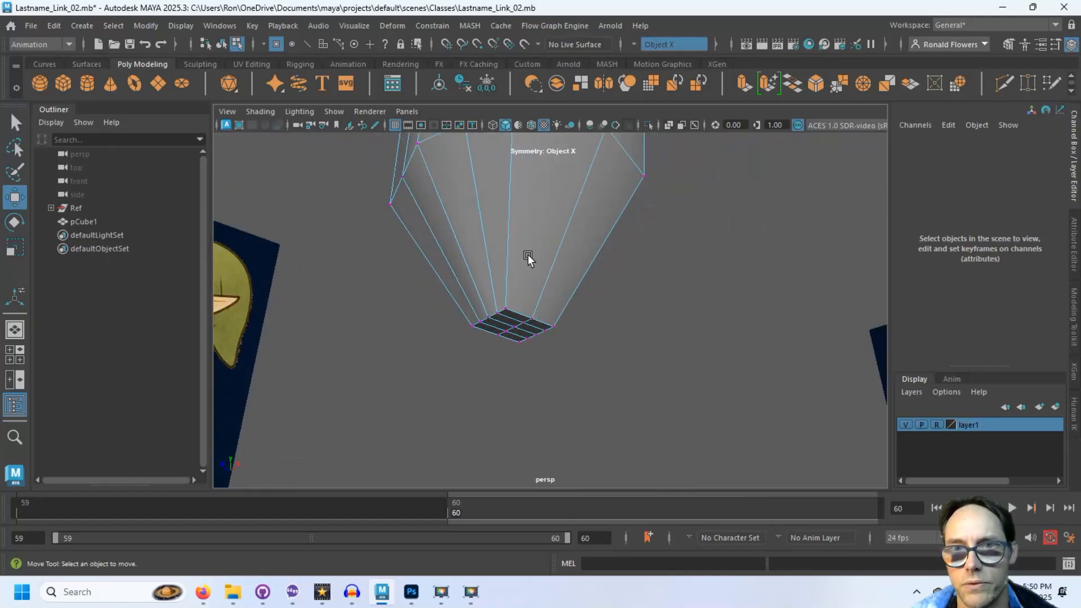
- Move the front row of vertices on the torso's bottom to about Y 41.1, Z 5.4 cm, using the side view
key("space")
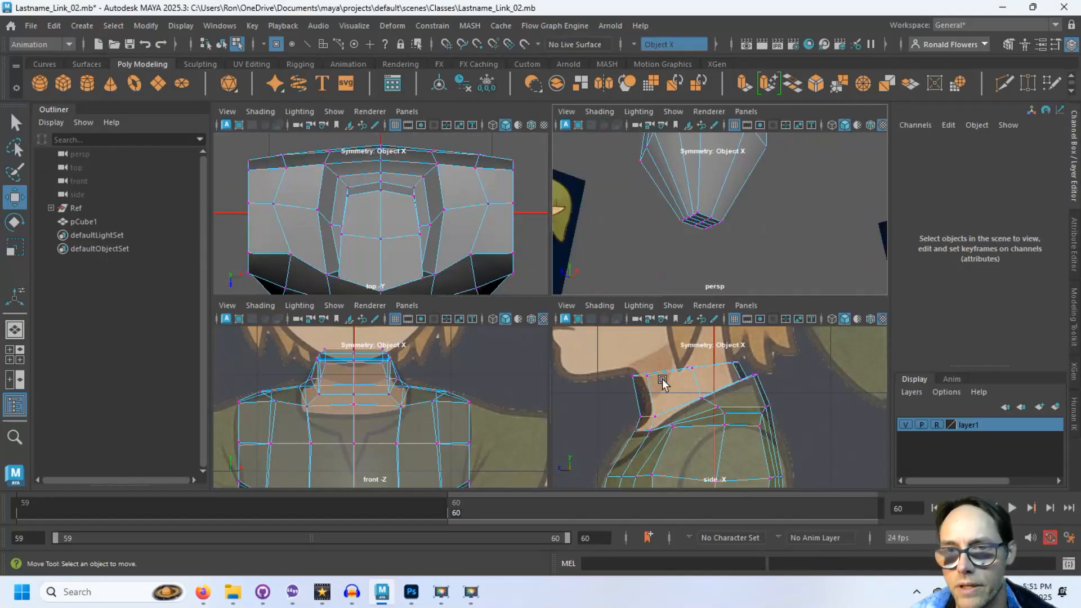
scroll(663, 393, "down", 5)
middle_click_drag(664, 425, 646, 337, "alt")
middle_click_drag(658, 403, 703, 433, "alt")
scroll(655, 384, "up", 8)
scroll(696, 430, "up", 3)
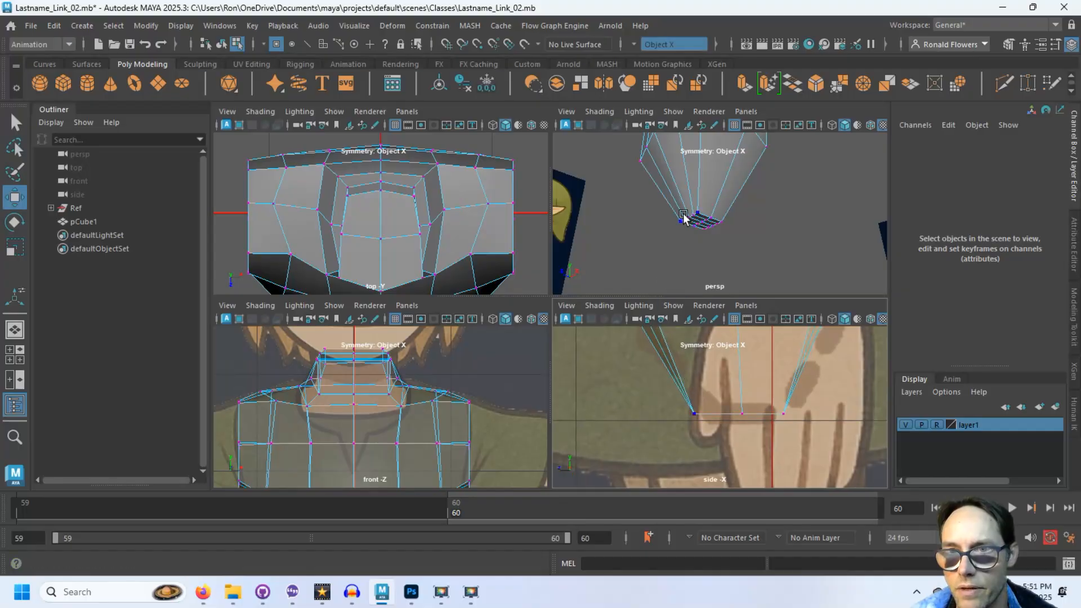
middle_click_drag(426, 416, 466, 276, "alt")
middle_click_drag(467, 471, 461, 342, "alt")
middle_click_drag(430, 462, 413, 345, "alt")
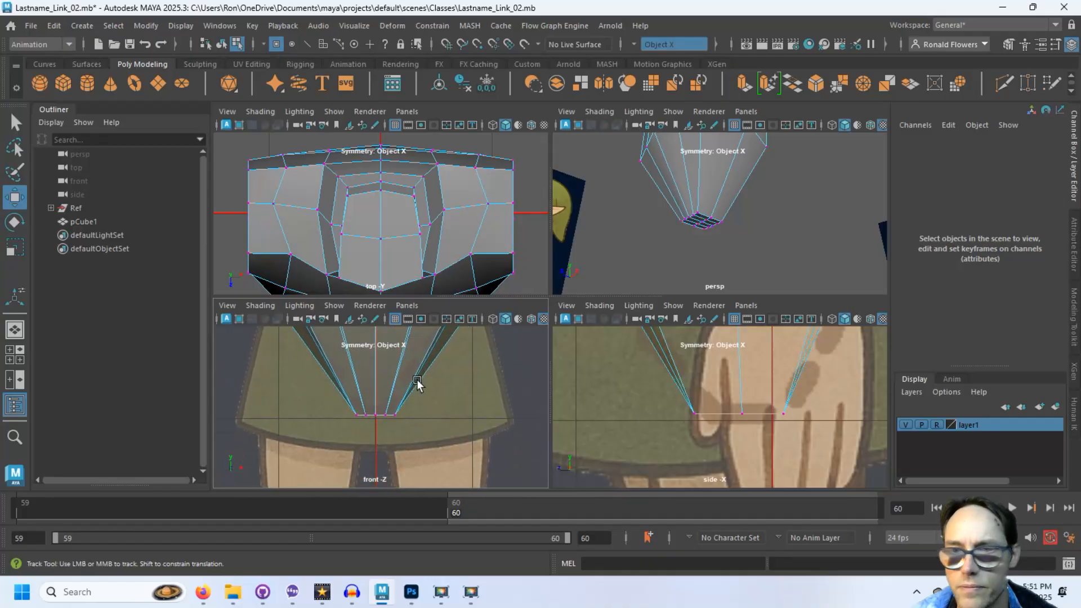
middle_click_drag(417, 383, 411, 404, "alt")
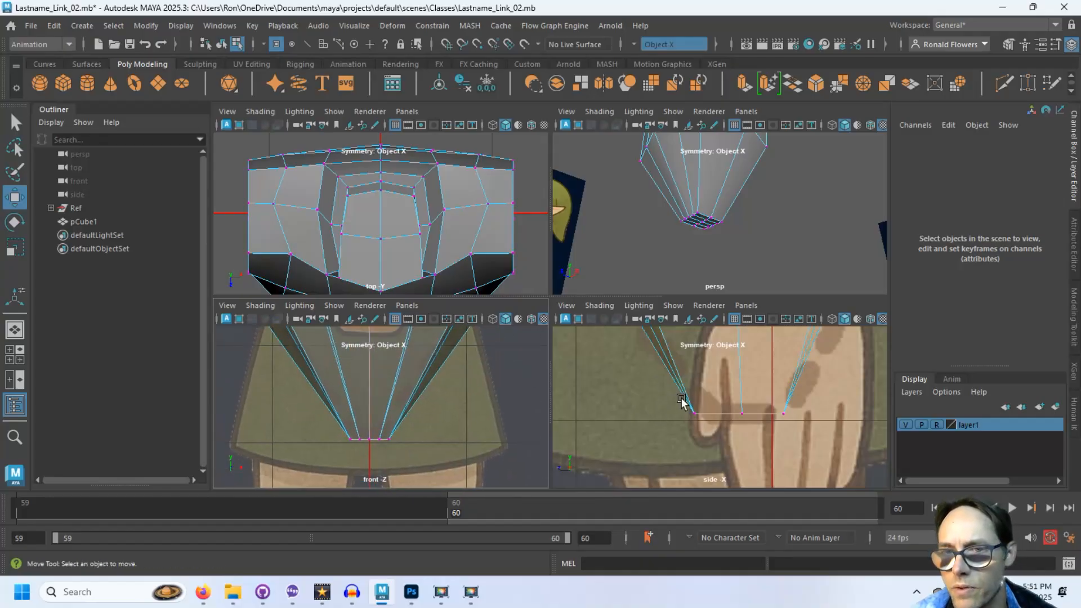
left_click(655, 398)
left_click_drag(714, 446, 707, 446)
scroll(707, 446, "down", 1)
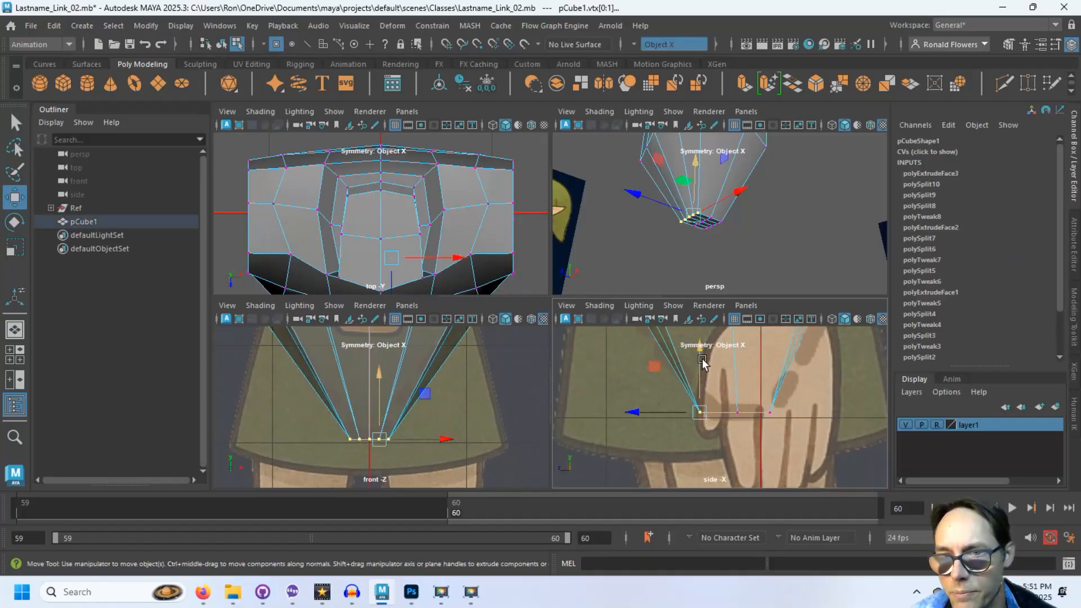
left_click_drag(703, 363, 703, 352)
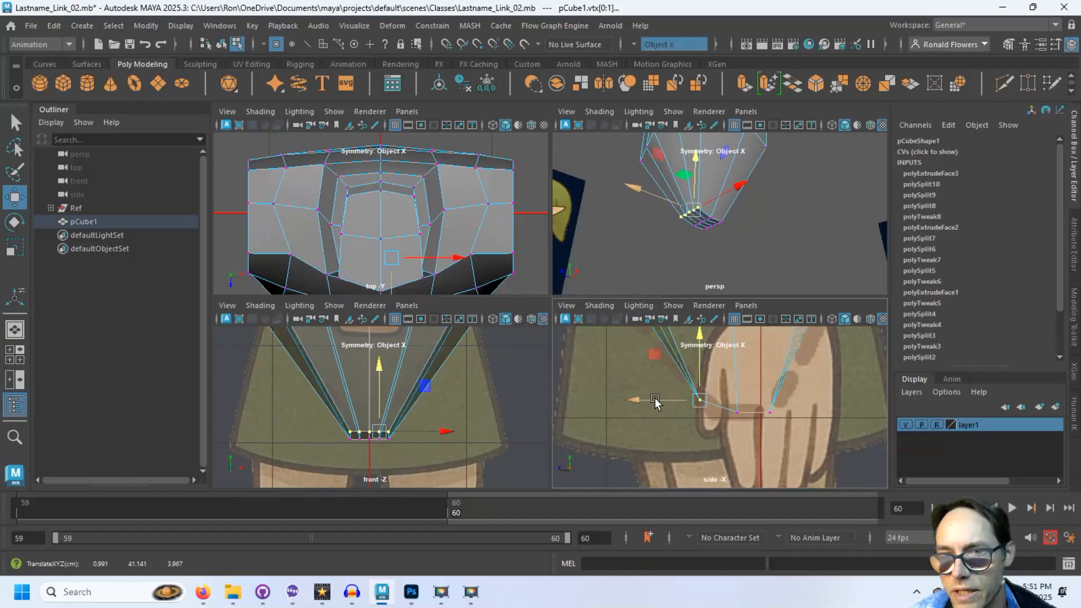
left_click_drag(654, 399, 633, 400)
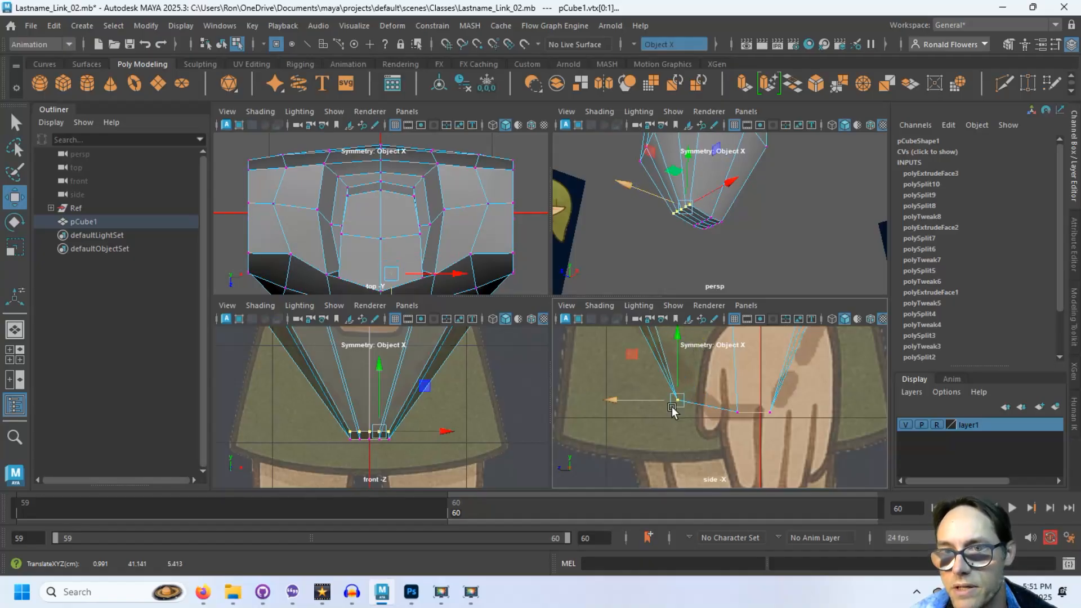
- Shift the bottom's front vertices slightly farther forward and up within the reference tunic skirt in the side view
scroll(707, 415, "down", 3)
middle_click_drag(751, 391, 714, 409, "alt")
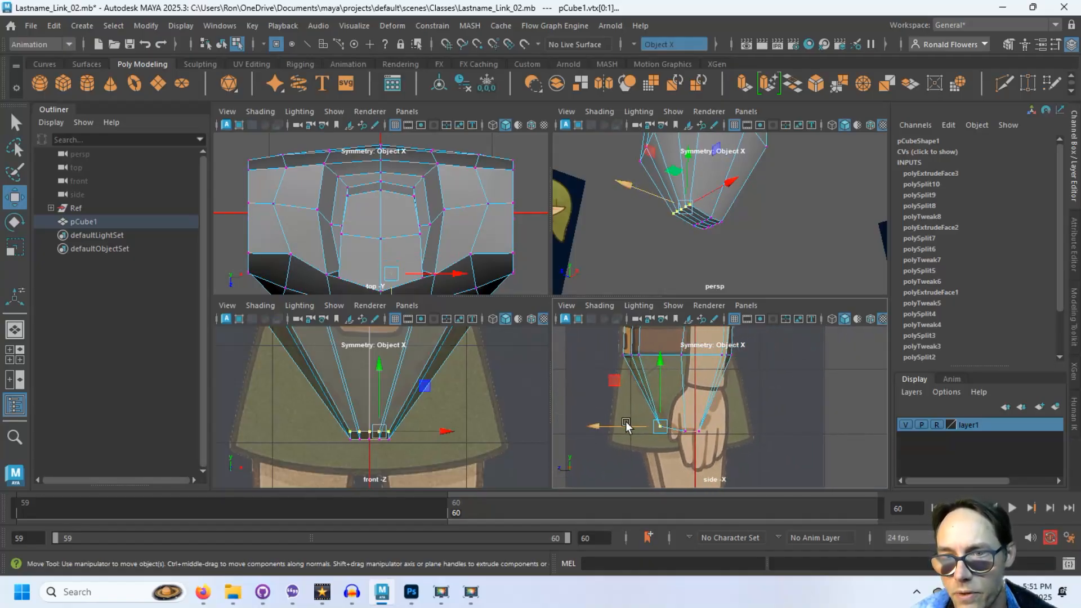
left_click_drag(622, 426, 613, 428)
left_click_drag(652, 396, 653, 395)
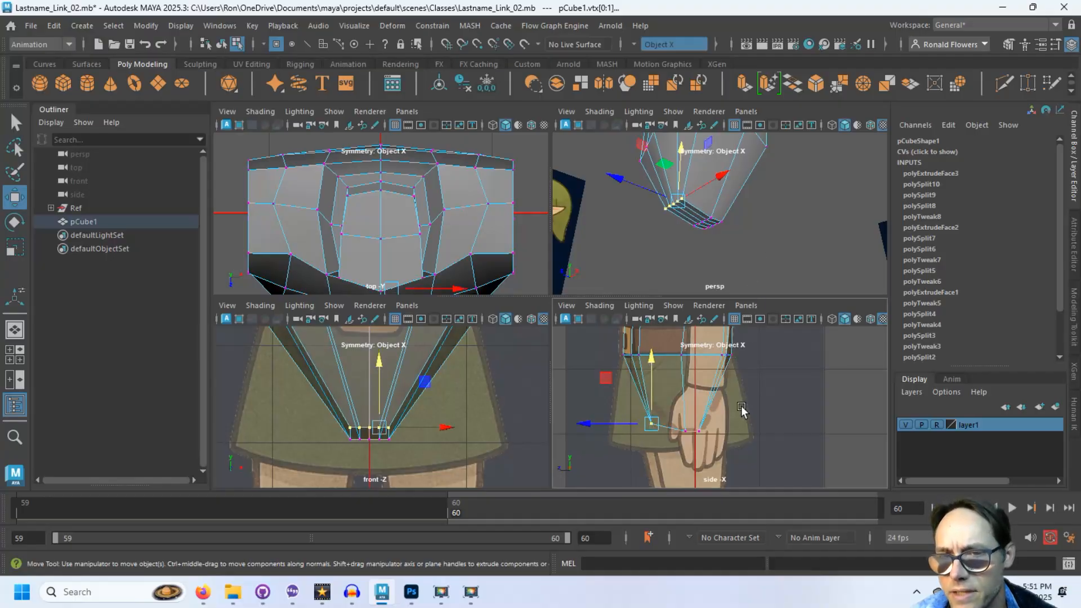
- Move the back row of vertices on the torso's bottom backward and up, about level with the front row
scroll(738, 431, "up", 3)
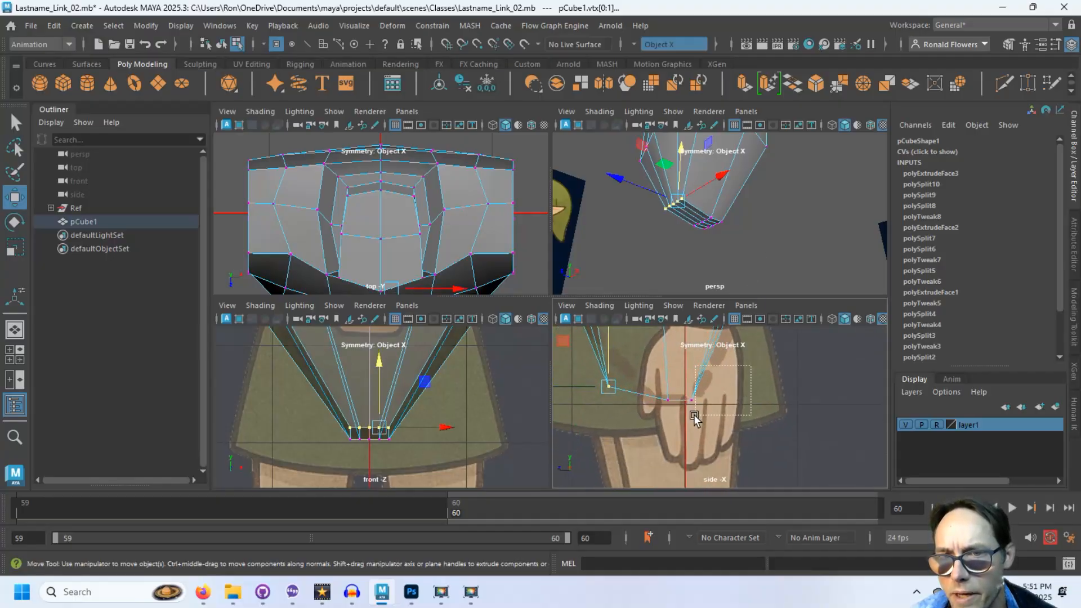
left_click_drag(676, 422, 674, 400)
left_click_drag(723, 354, 723, 341)
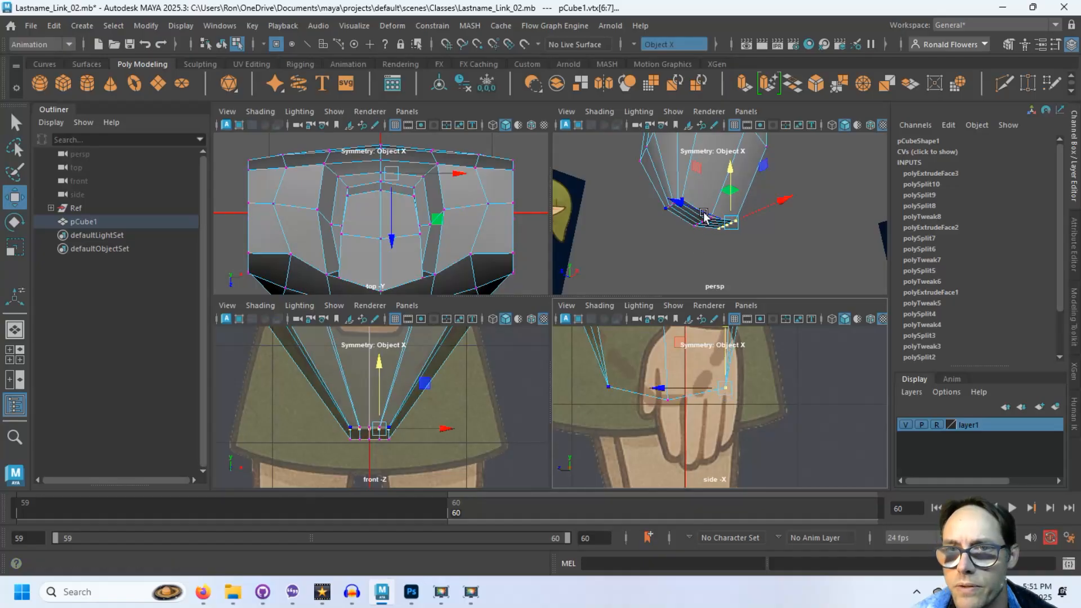
left_click_drag(664, 245, 801, 249, "alt")
key("q")
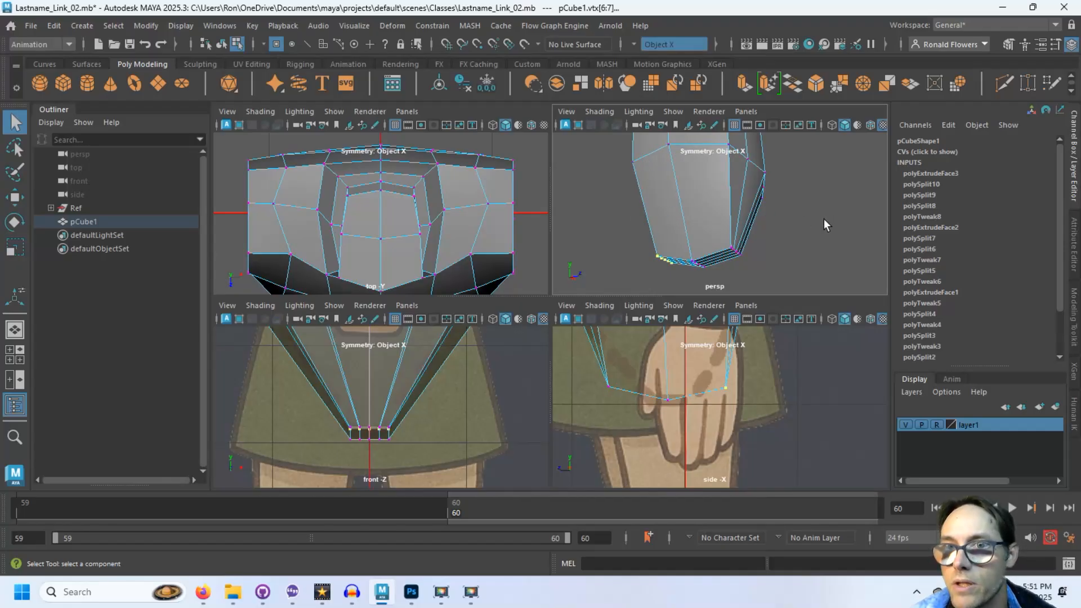
- Insert an edge loop around the torso's tapered lower end with Multi-Cut, roughly midway between the hip edge and the bottom
left_click_drag(824, 220, 677, 247, "alt")
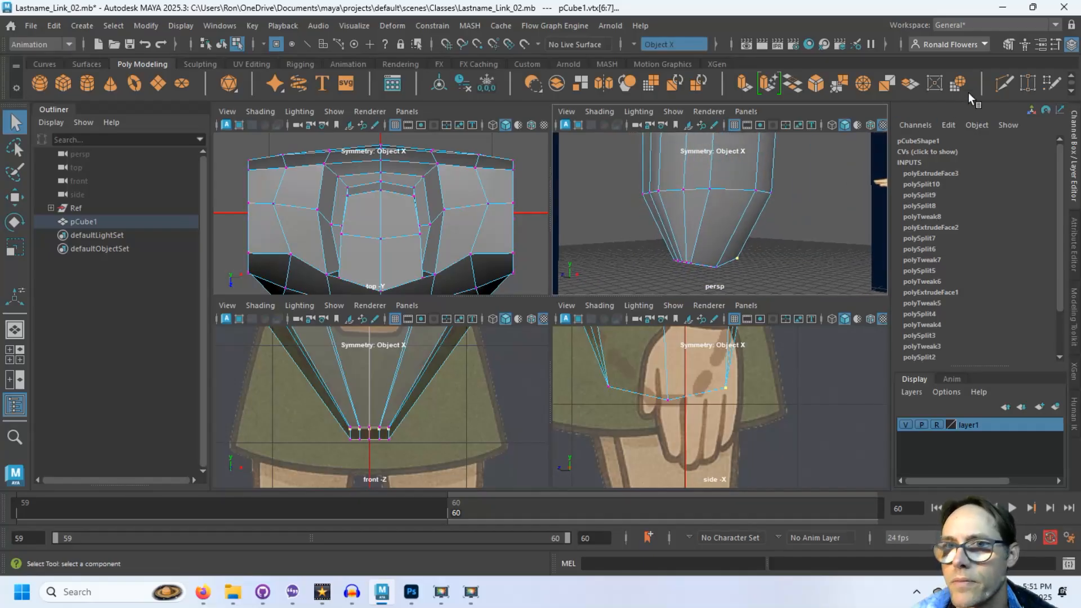
left_click(1003, 83)
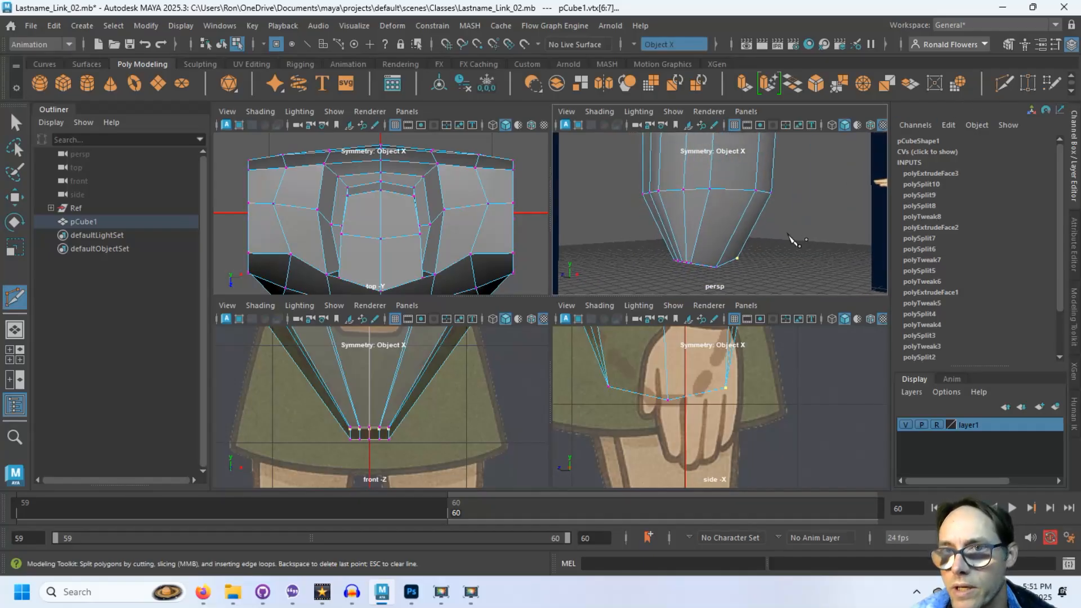
key("ctrl")
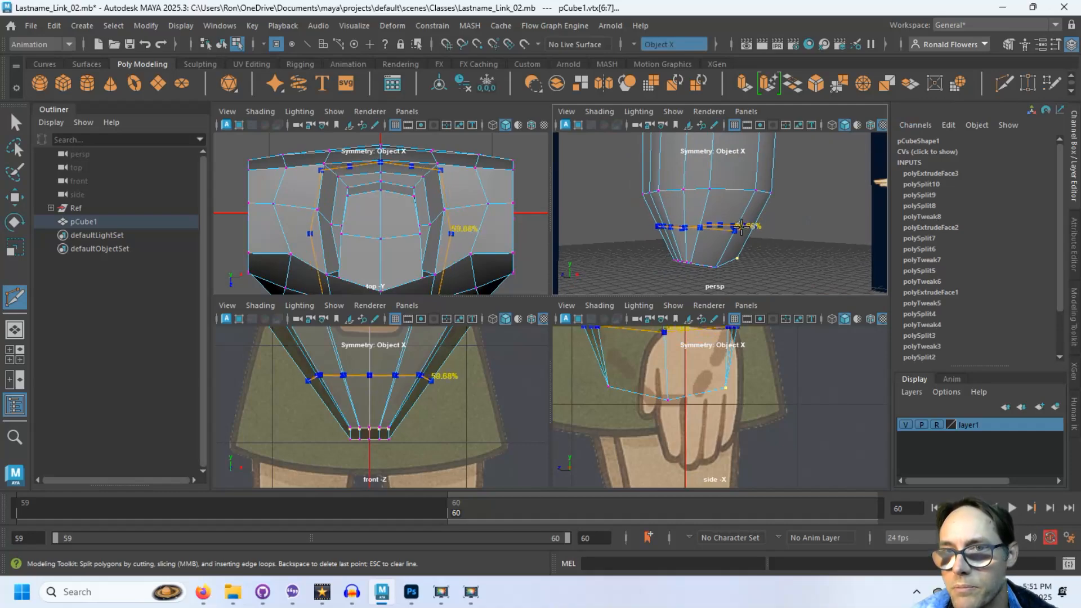
left_click(741, 228, "ctrl")
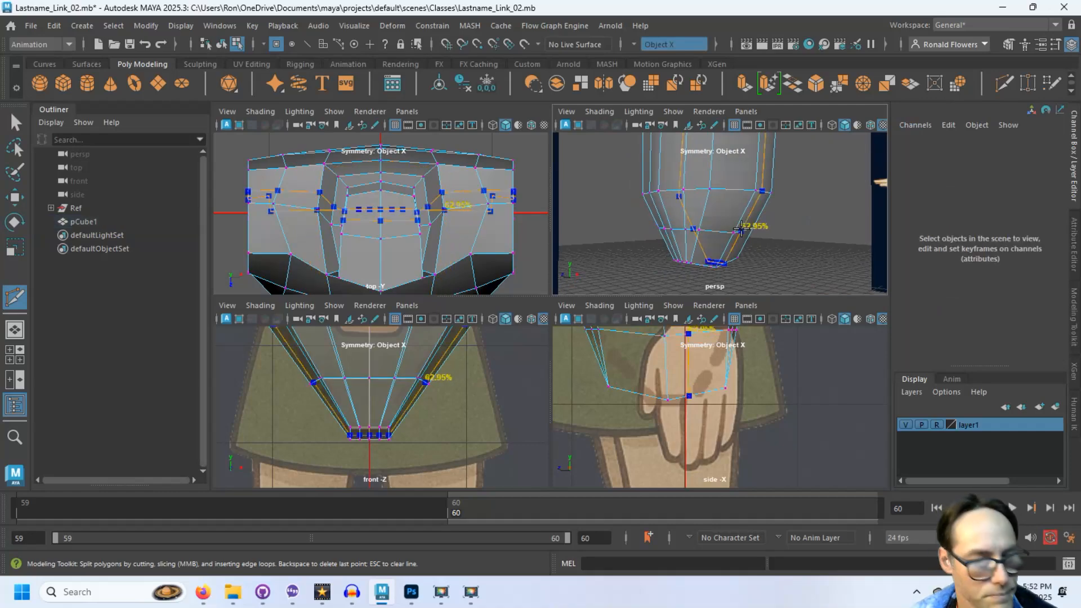
key("q")
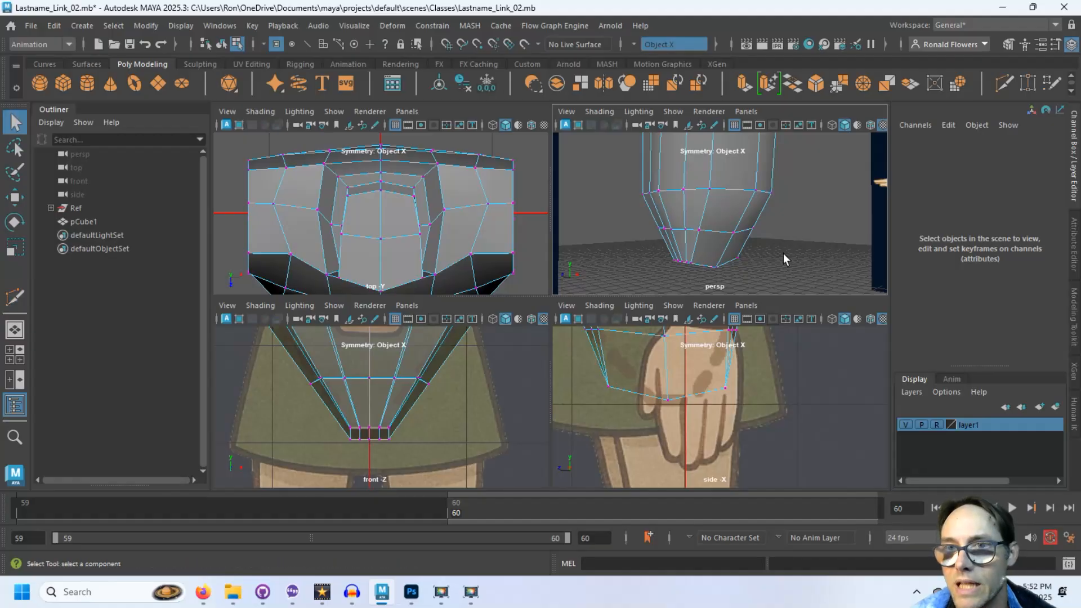
left_click_drag(710, 228, 789, 242, "alt")
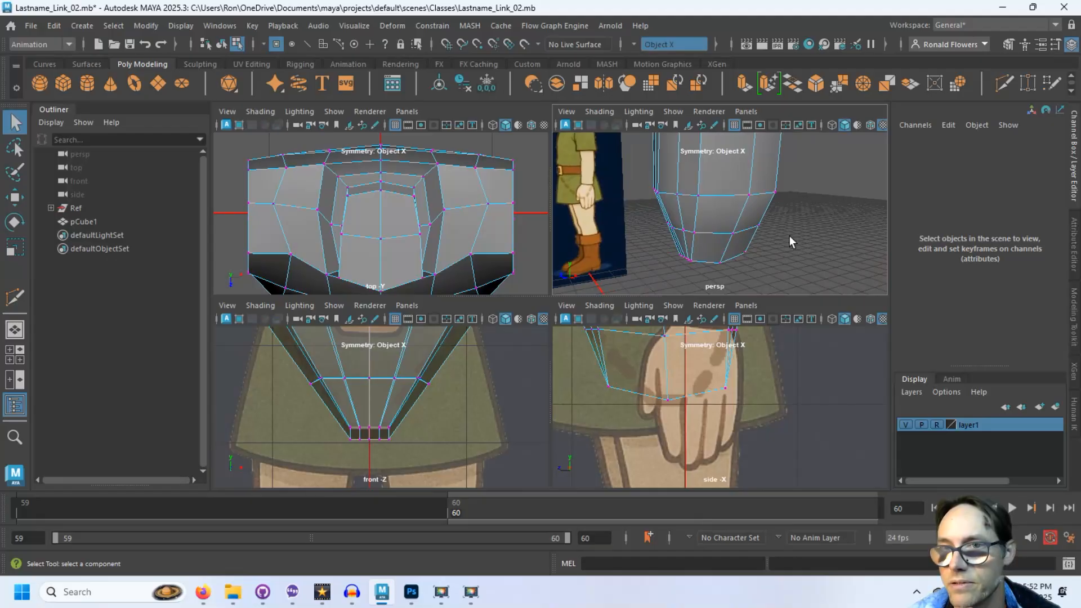
- Delete the four side faces of the torso's tapered lower end, symmetrically on both sides, to open the leg holes
key("F11")
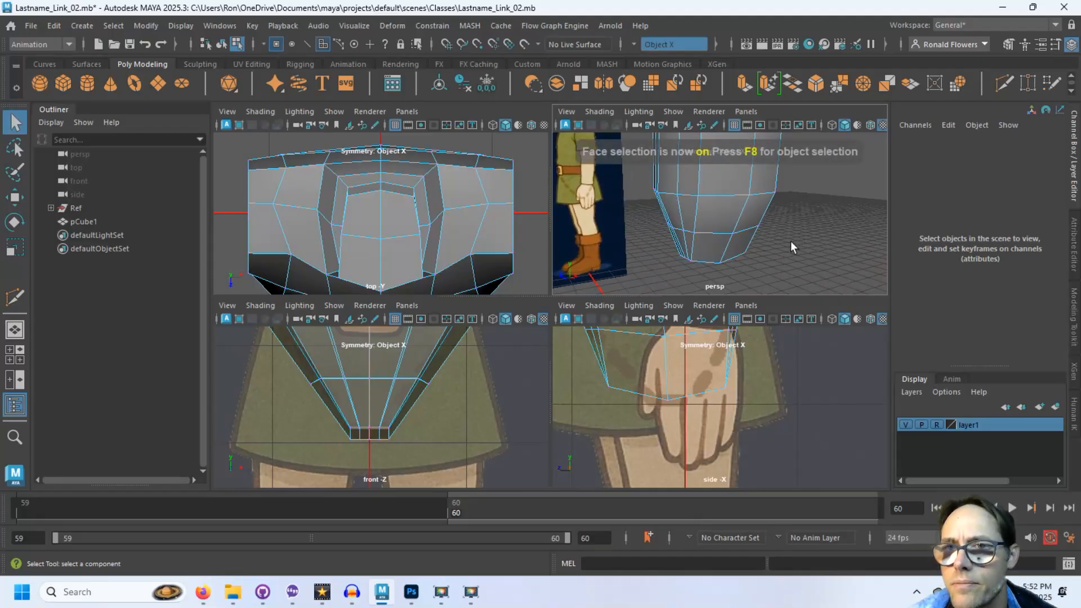
key("space")
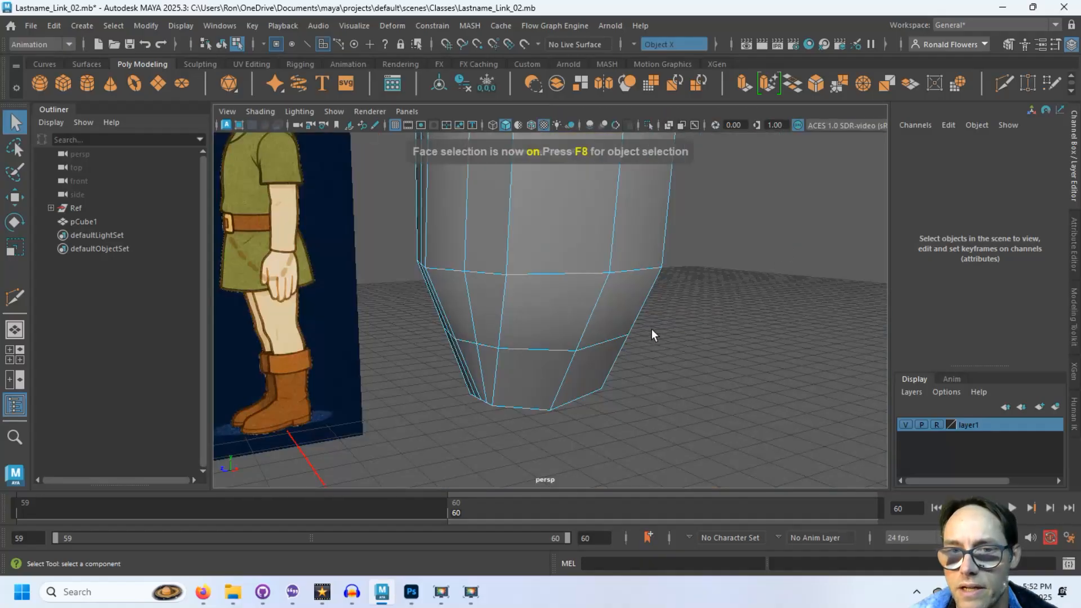
left_click_drag(652, 332, 693, 270, "alt")
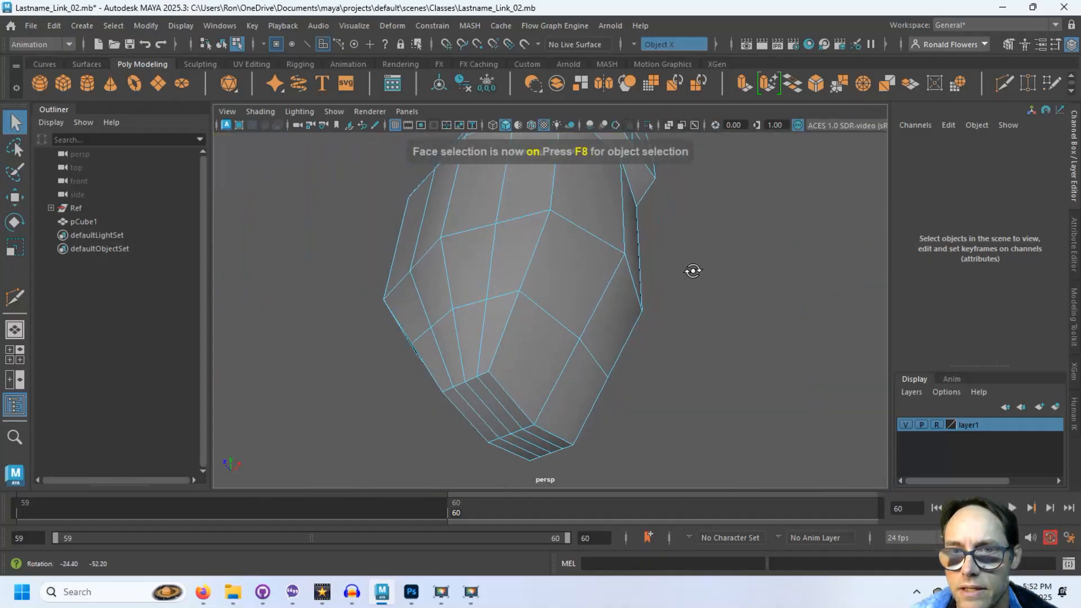
left_click(608, 315)
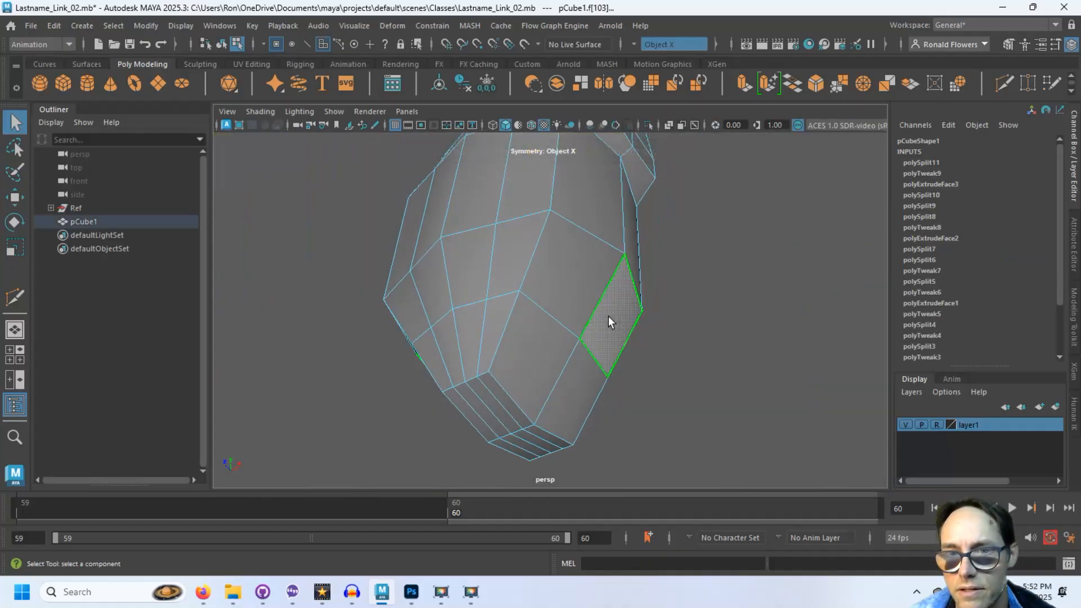
left_click(587, 381, "shift")
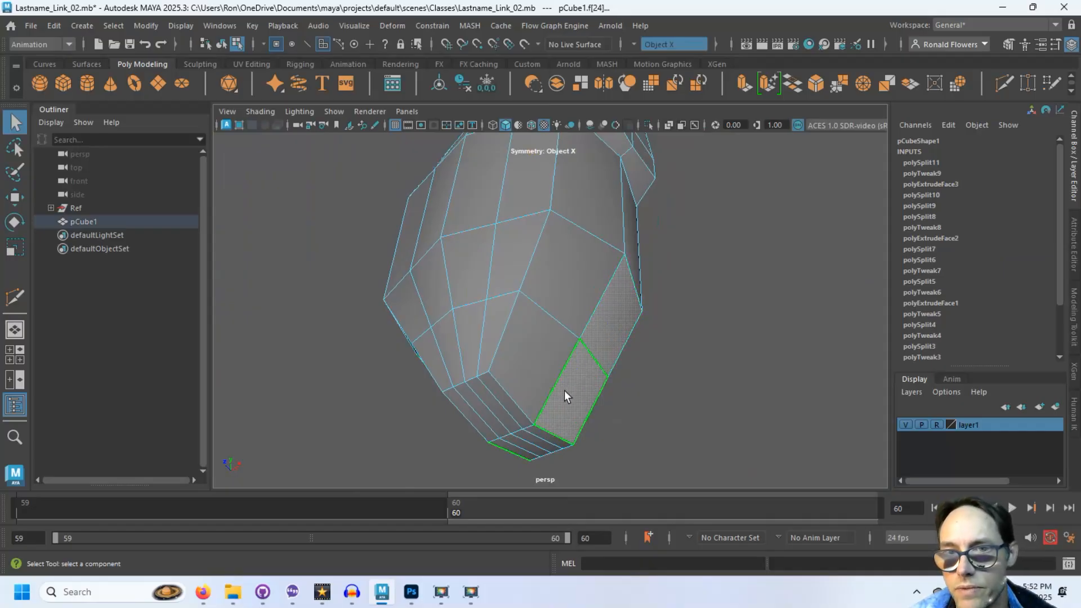
left_click(561, 298, "shift")
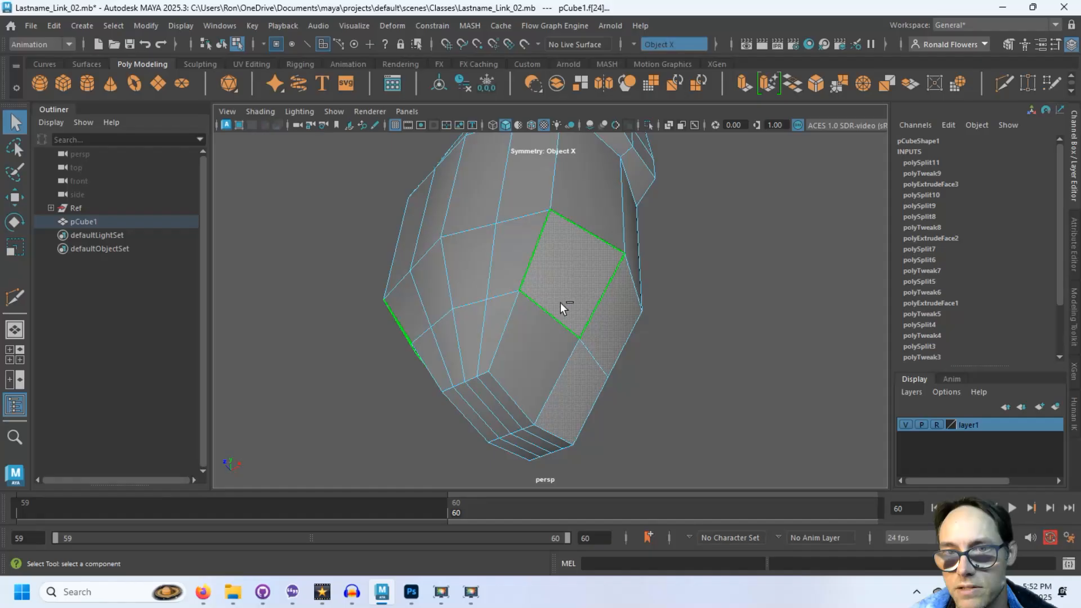
left_click(540, 337, "shift")
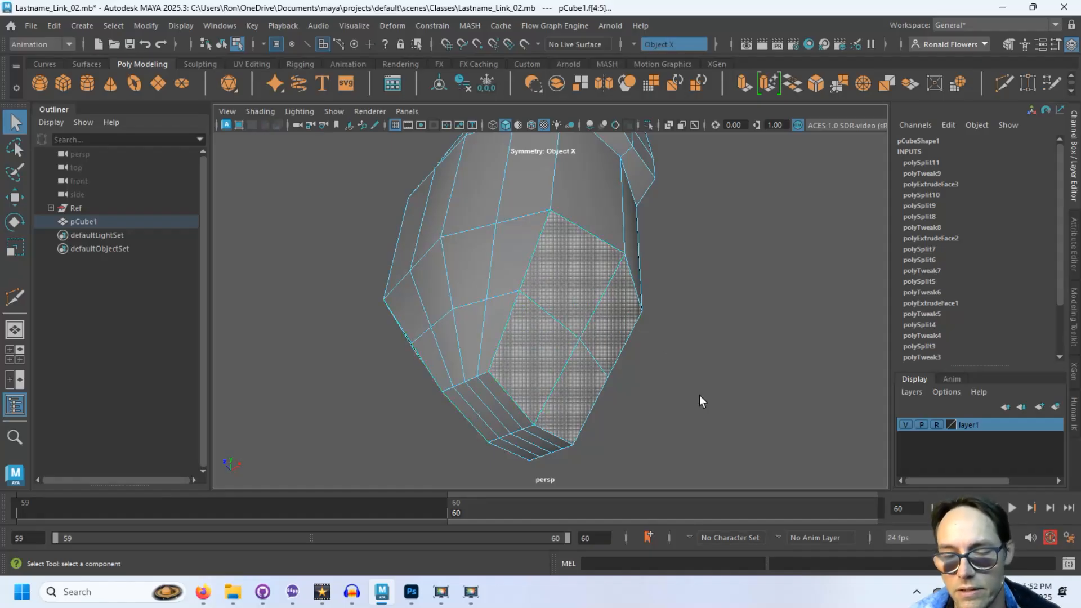
key("Delete")
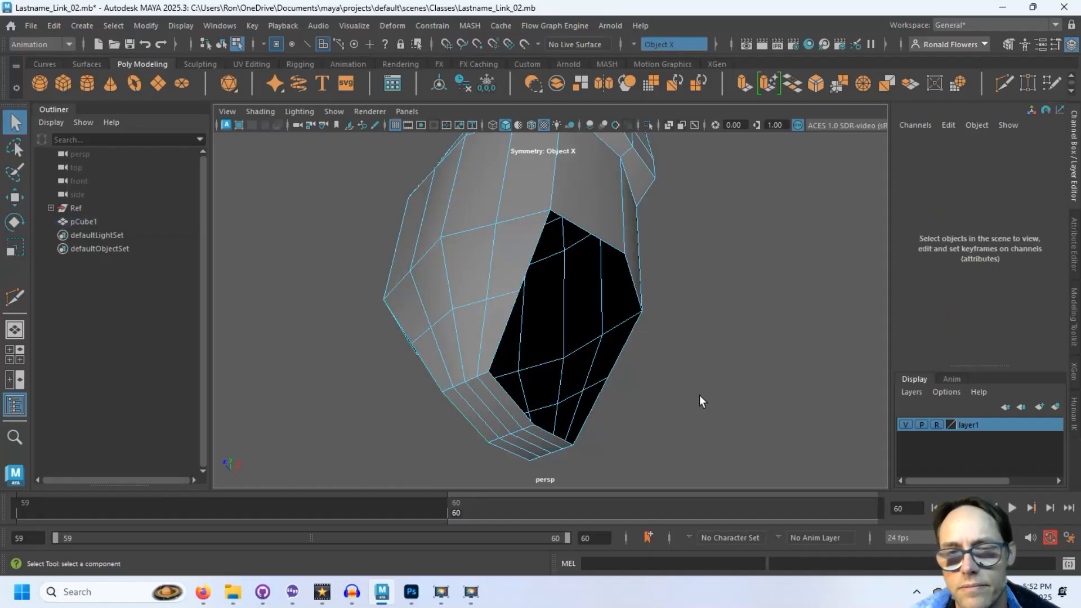
- Move the new loop's front and back vertex rows outward to round the profile around the leg openings
left_click_drag(709, 360, 503, 357, "alt")
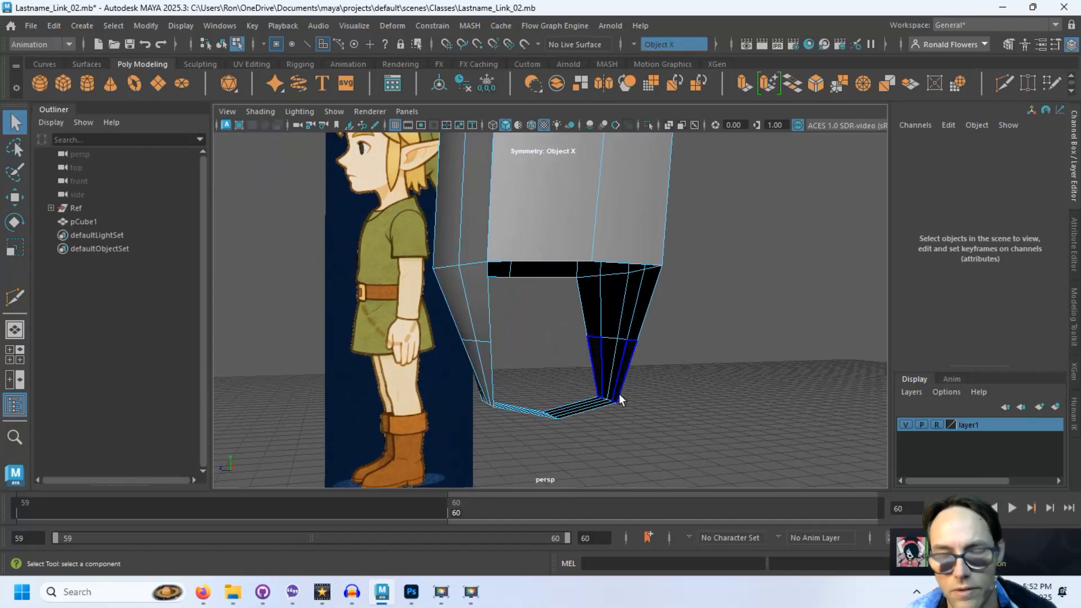
key("F9")
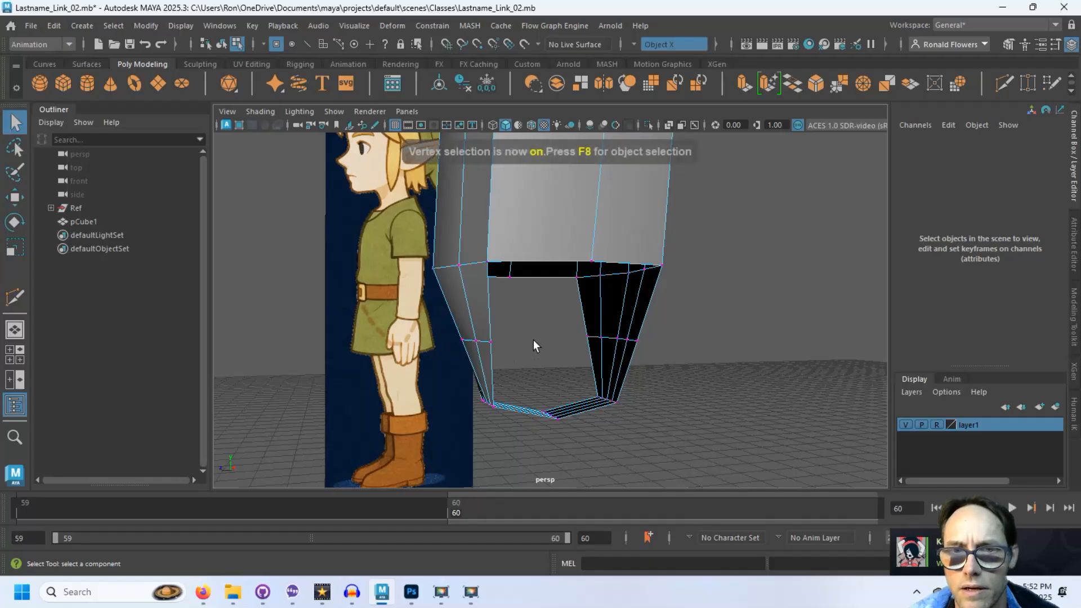
left_click_drag(533, 339, 502, 337, "alt")
left_click_drag(402, 313, 489, 372)
key("w")
left_click_drag(418, 342, 559, 336)
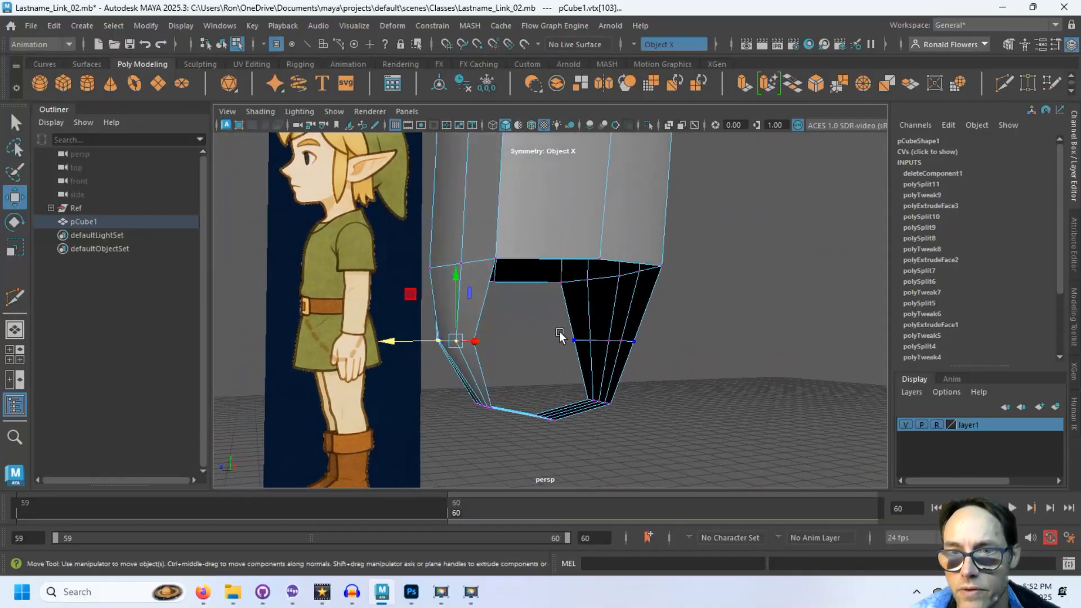
mouse_move(626, 354)
left_mouse_down()
mouse_move(684, 369)
mouse_move(579, 338)
mouse_move(592, 346)
mouse_move(586, 355)
mouse_move(586, 266)
mouse_move(514, 362)
mouse_move(373, 369)
mouse_move(552, 381)
mouse_move(591, 373)
mouse_move(677, 316)
mouse_move(642, 390)
mouse_move(715, 360)
mouse_move(683, 365)
mouse_move(637, 347)
left_mouse_up()
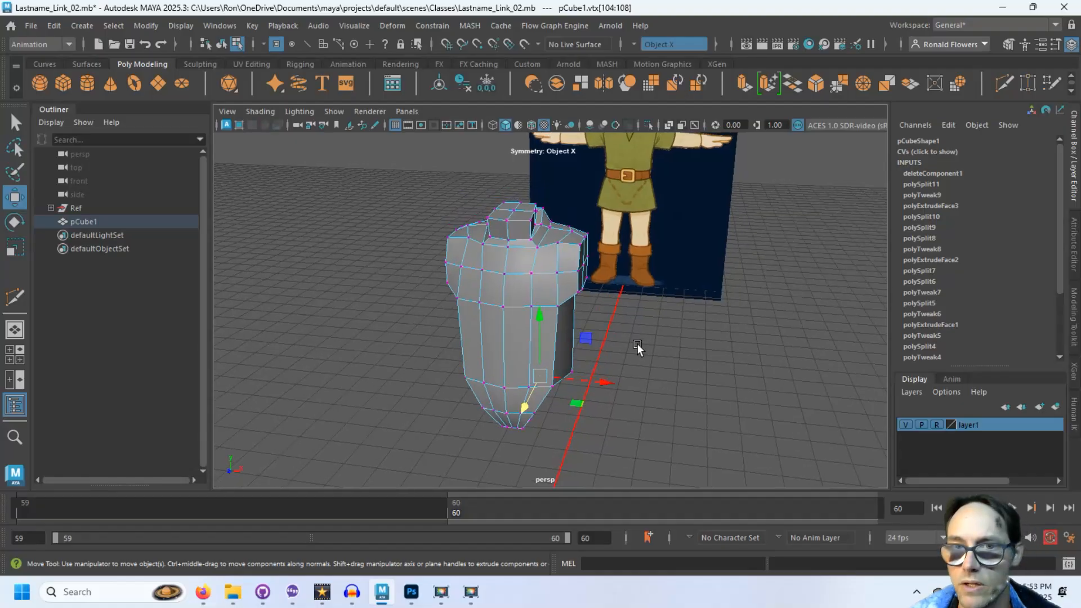
- Return the torso mesh to object mode and save the scene
key("q")
right_click_drag(558, 272, 601, 173)
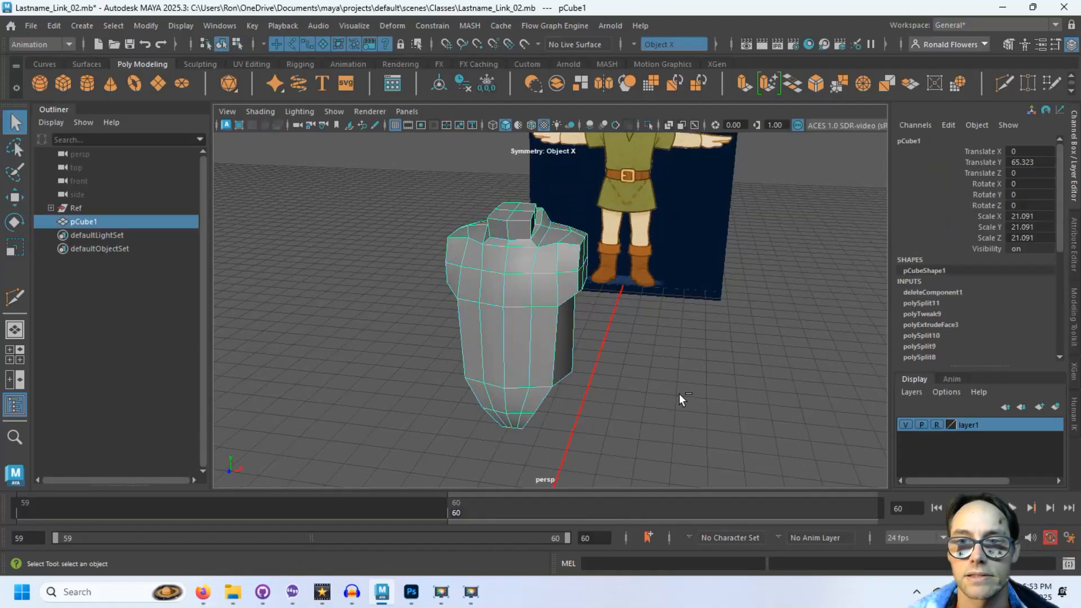
key("ctrl+s")
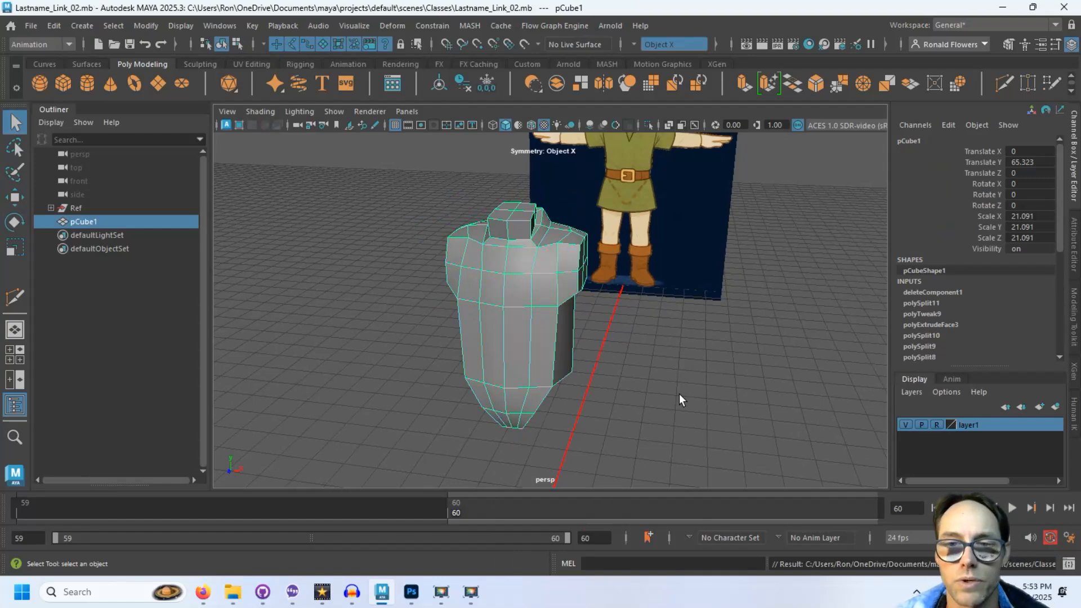
left_click_drag(674, 405, 646, 369, "alt")
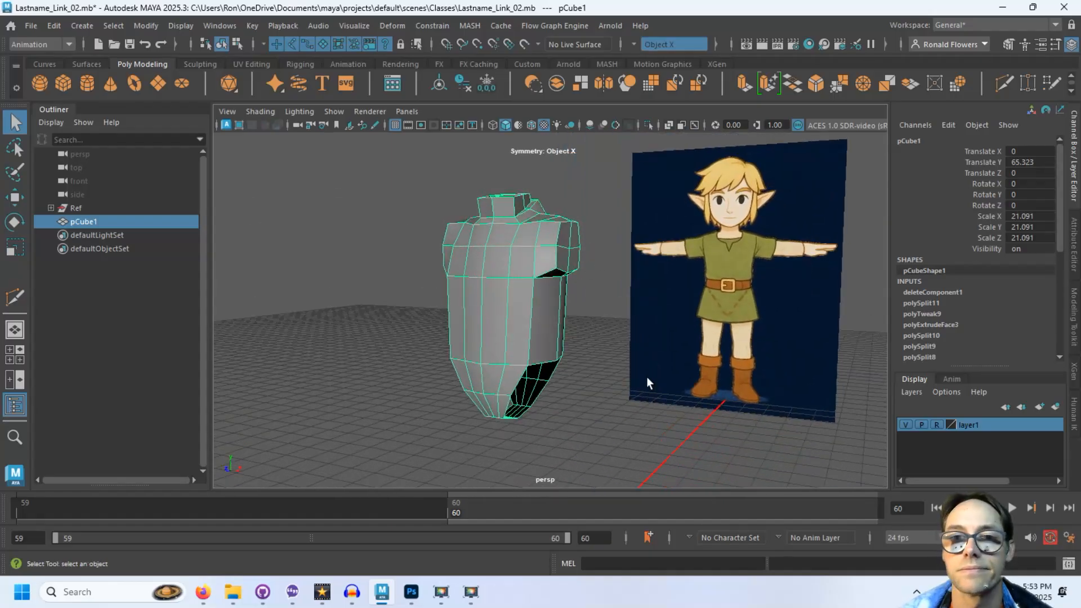